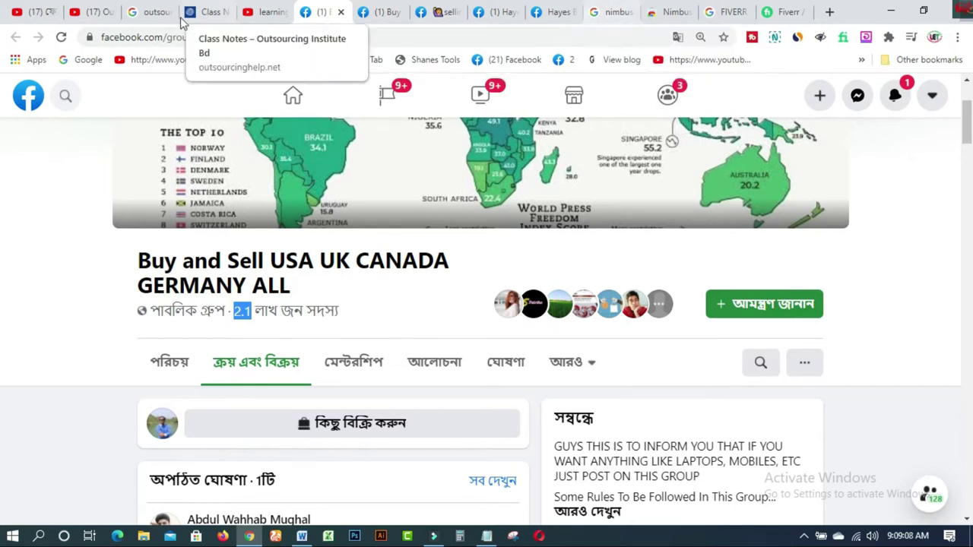
# Step: Open Google Drive from the Google home page and create a blank Google Sheets spreadsheet
pyautogui.click(149, 13)
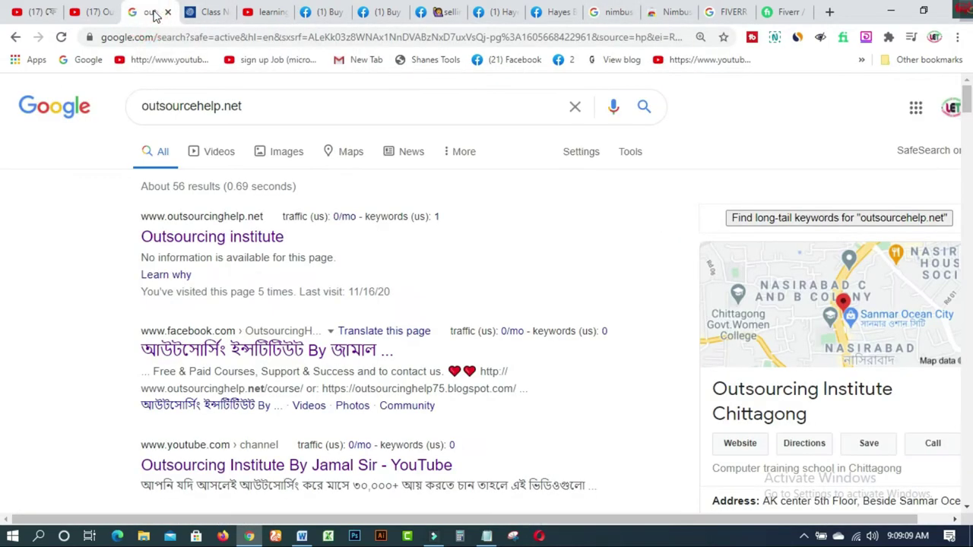
pyautogui.click(65, 114)
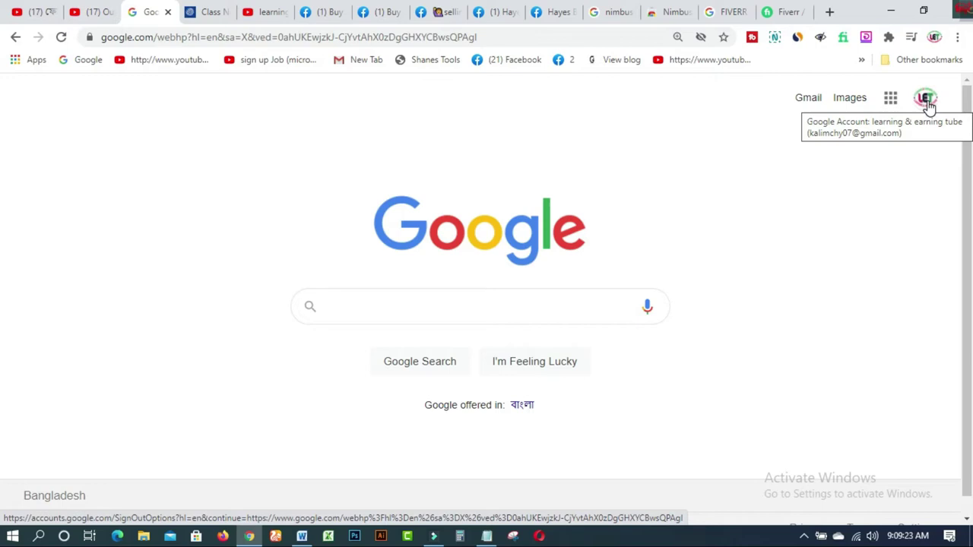
pyautogui.click(925, 99)
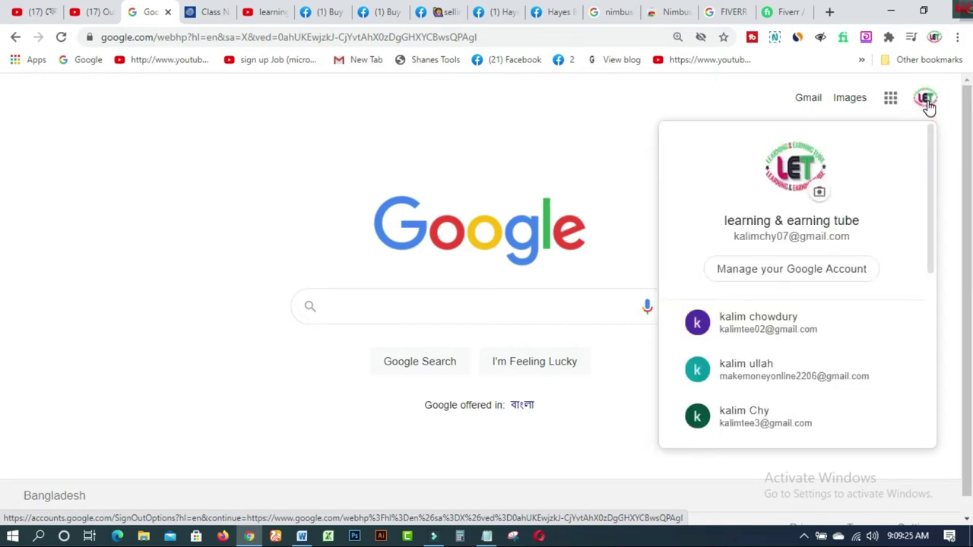
pyautogui.click(891, 101)
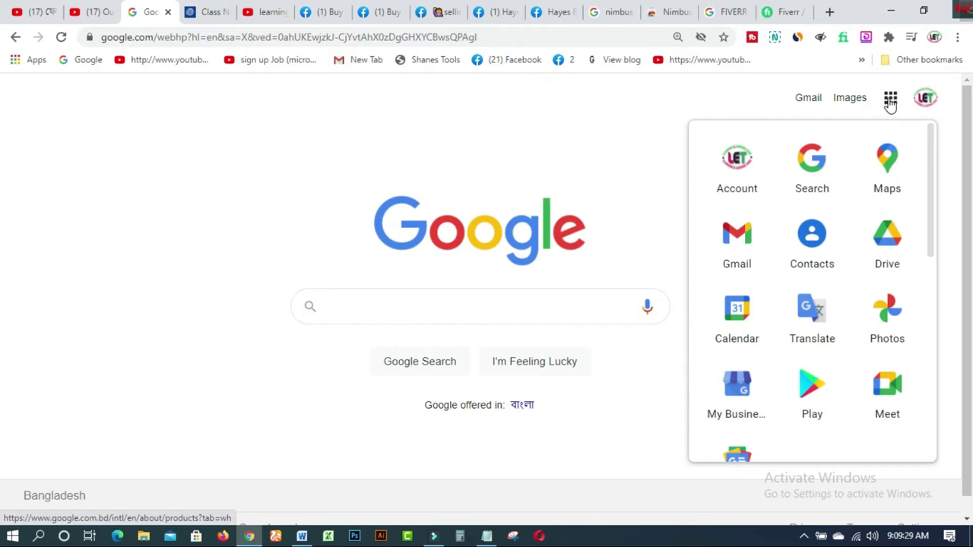
pyautogui.click(896, 250)
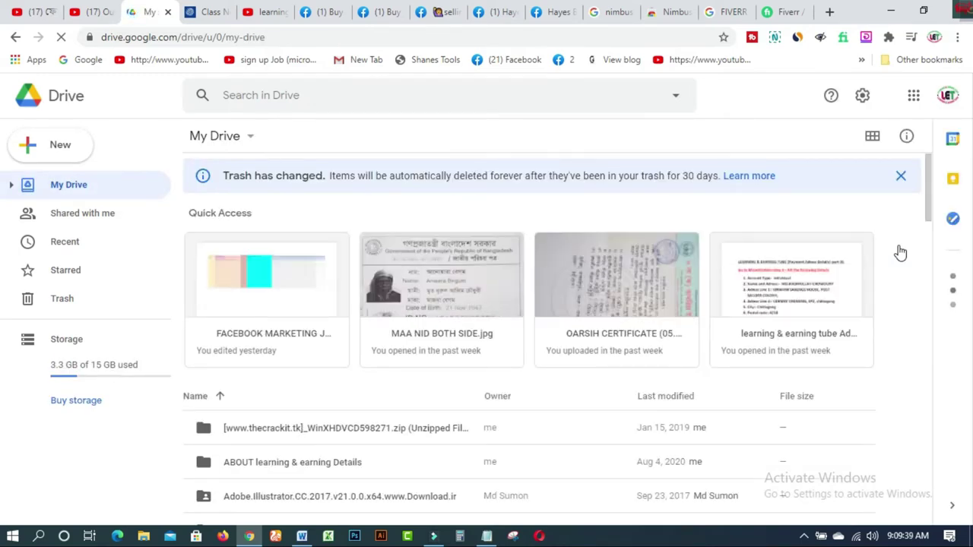
pyautogui.click(68, 149)
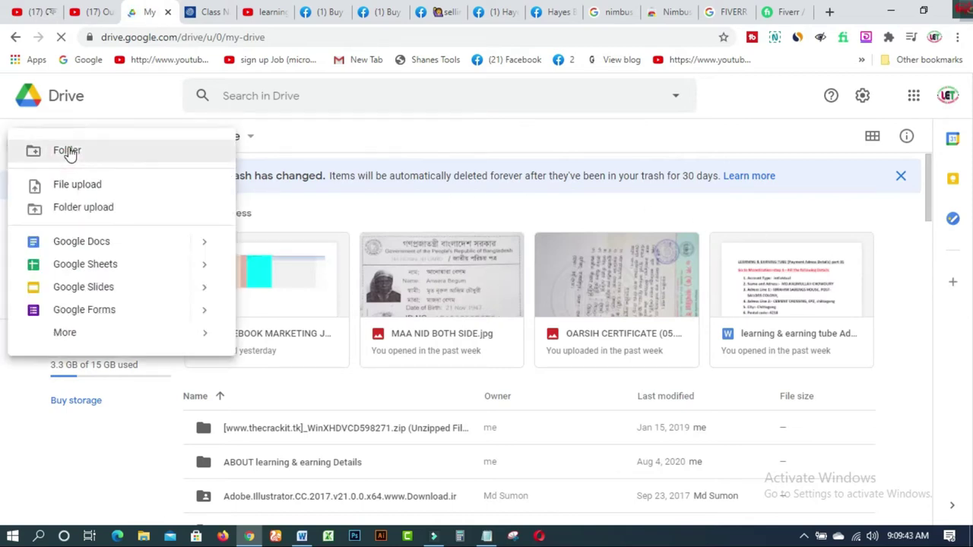
pyautogui.click(100, 268)
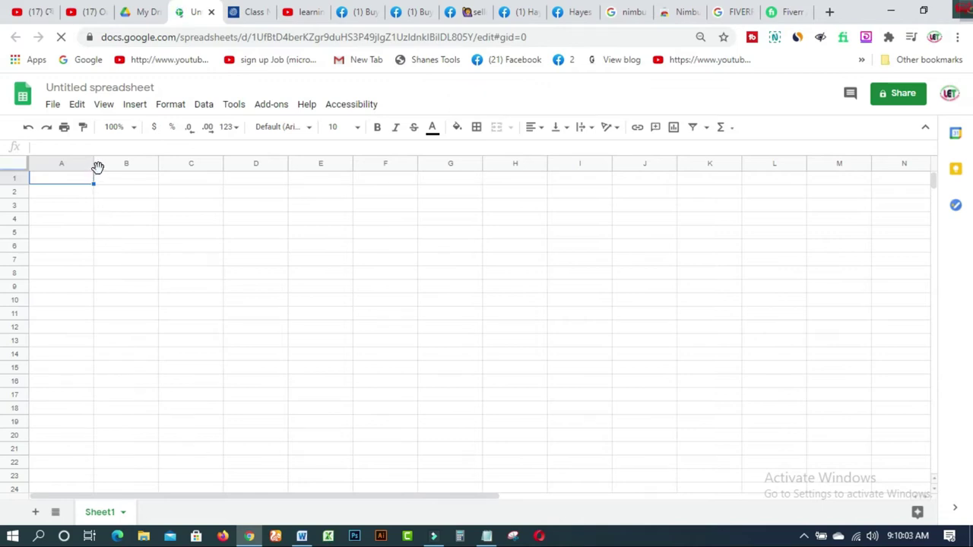
# Step: Widen columns A, B, C and D of the blank sheet, making A and B equally wide, C narrower and D the widest
pyautogui.moveTo(92, 167); pyautogui.dragTo(222, 166)
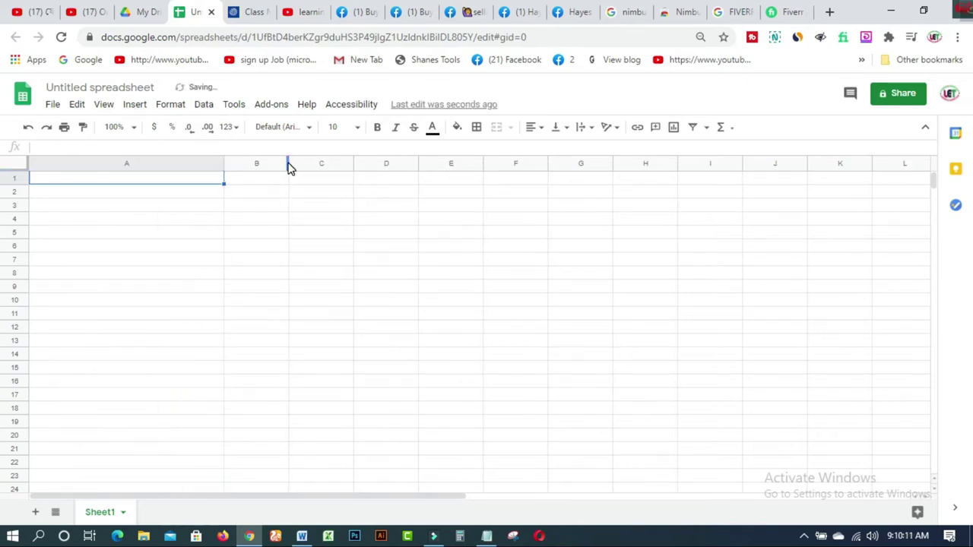
pyautogui.moveTo(285, 164); pyautogui.dragTo(418, 168)
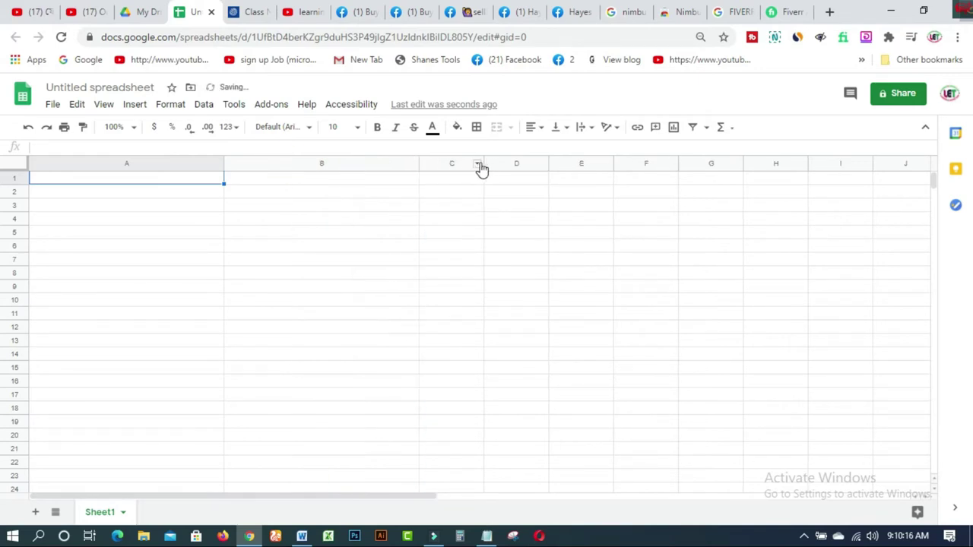
pyautogui.moveTo(484, 163); pyautogui.dragTo(550, 163)
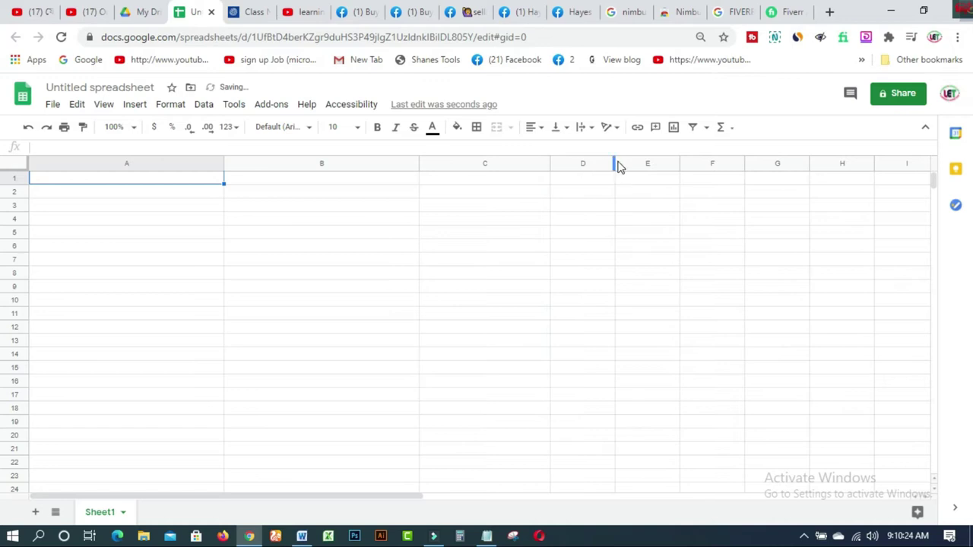
pyautogui.moveTo(613, 164); pyautogui.dragTo(810, 181)
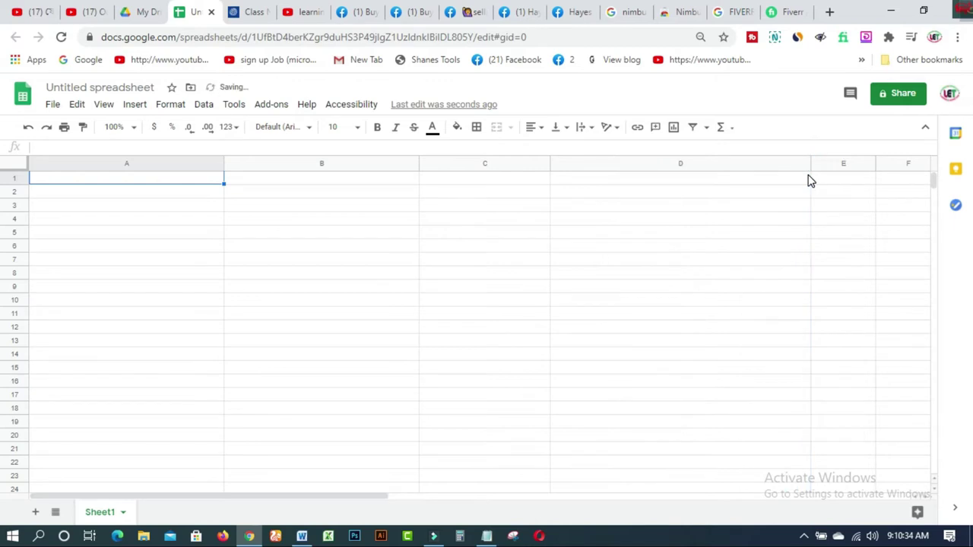
# Step: Widen column E until it is clearly wider than column D
pyautogui.rightClick(869, 164)
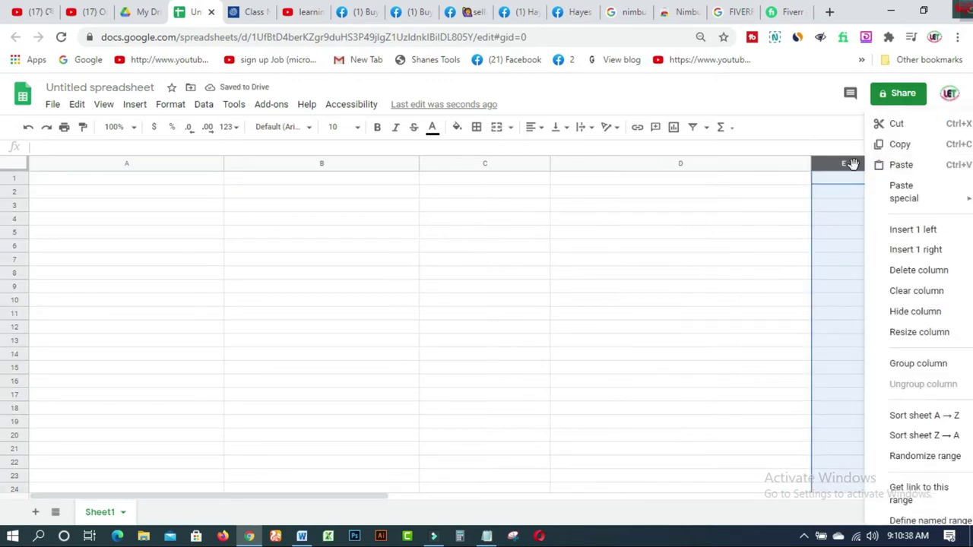
pyautogui.click(862, 165)
pyautogui.moveTo(874, 163); pyautogui.dragTo(927, 165)
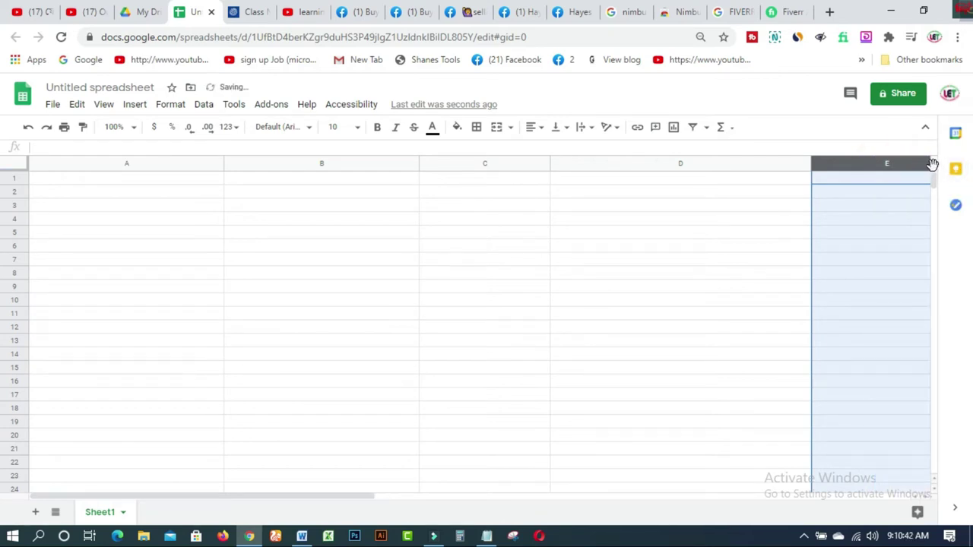
pyautogui.moveTo(343, 497); pyautogui.dragTo(561, 501)
pyautogui.moveTo(442, 169); pyautogui.dragTo(700, 165)
pyautogui.click(506, 495)
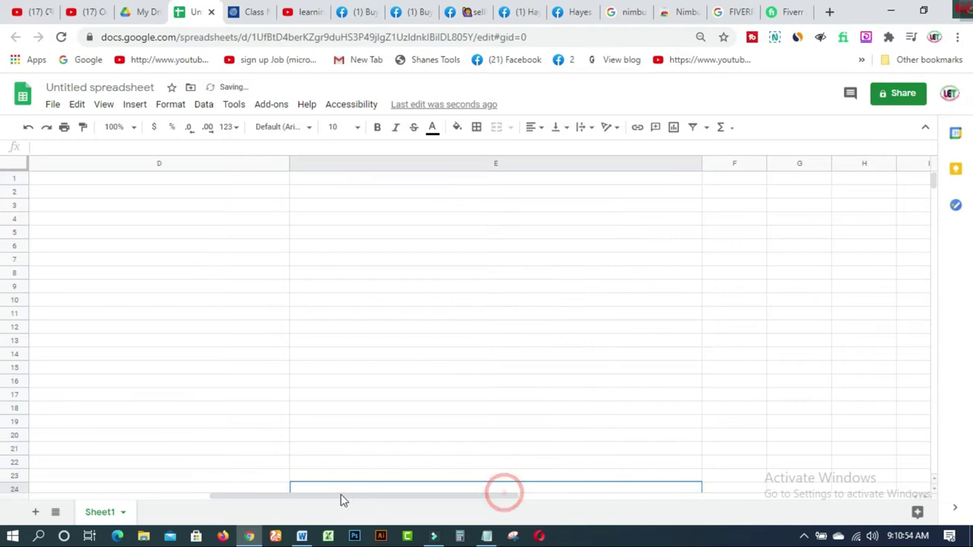
pyautogui.moveTo(299, 498); pyautogui.dragTo(104, 498)
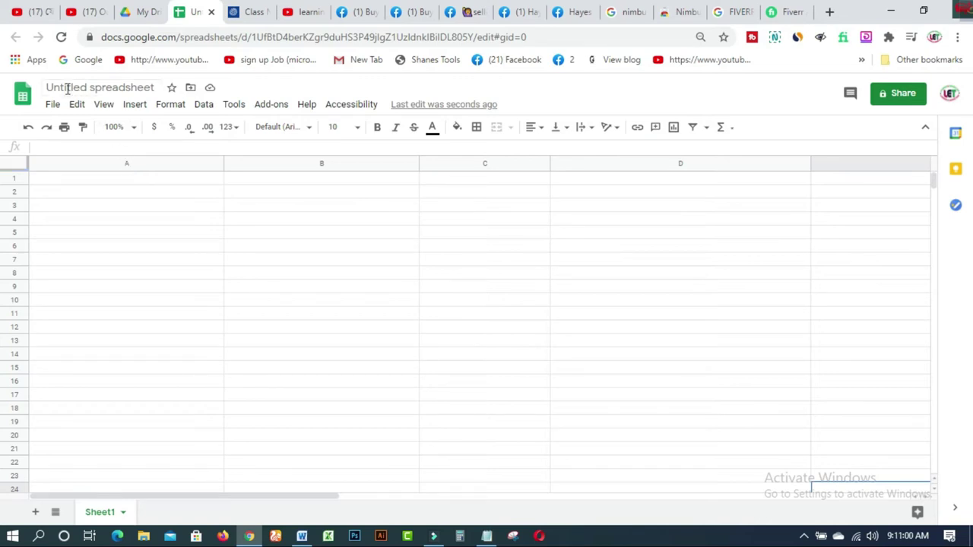
# Step: Switch to the Word report, color its Facebook promotion report heading red, and copy the heading text
pyautogui.click(110, 86)
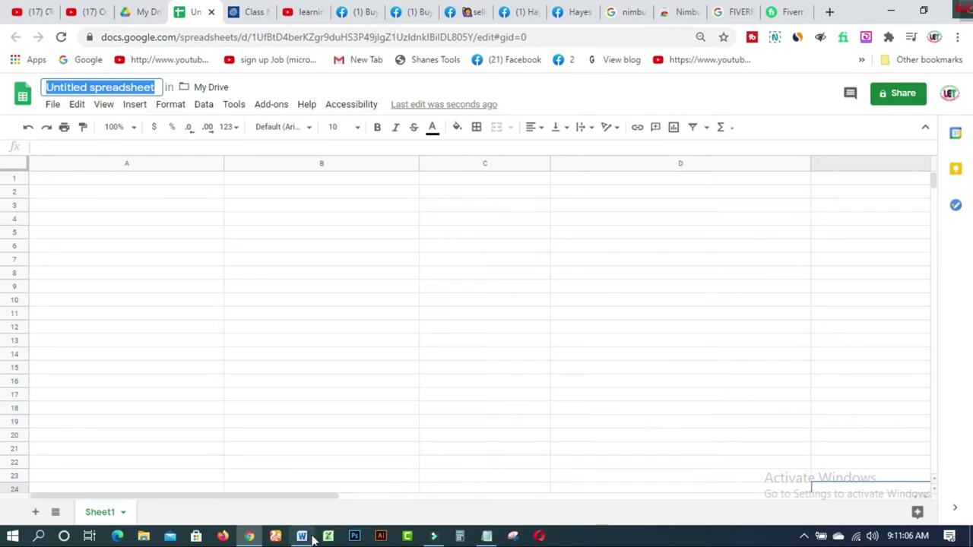
pyautogui.moveTo(313, 537)
pyautogui.click(326, 491)
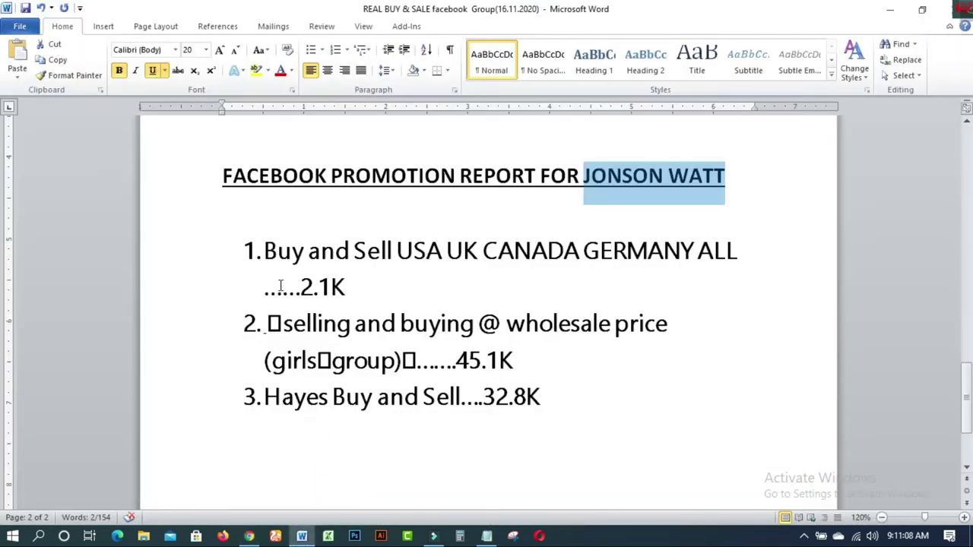
pyautogui.moveTo(228, 171); pyautogui.dragTo(716, 175)
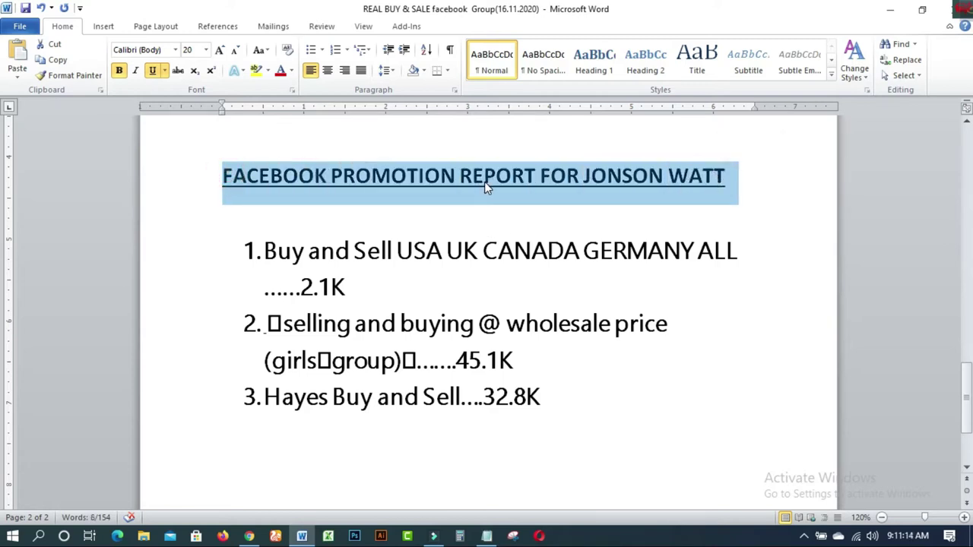
pyautogui.click(281, 70)
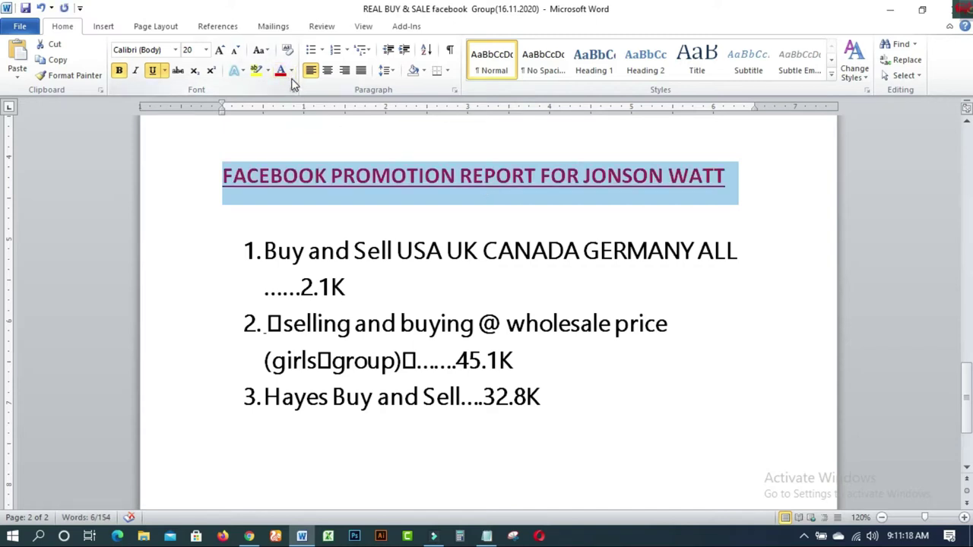
pyautogui.rightClick(392, 174)
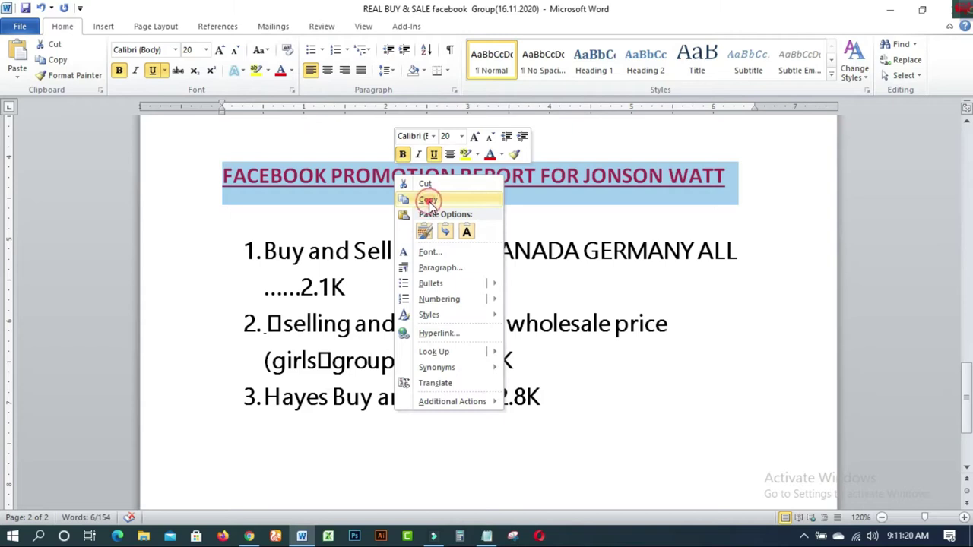
pyautogui.click(428, 199)
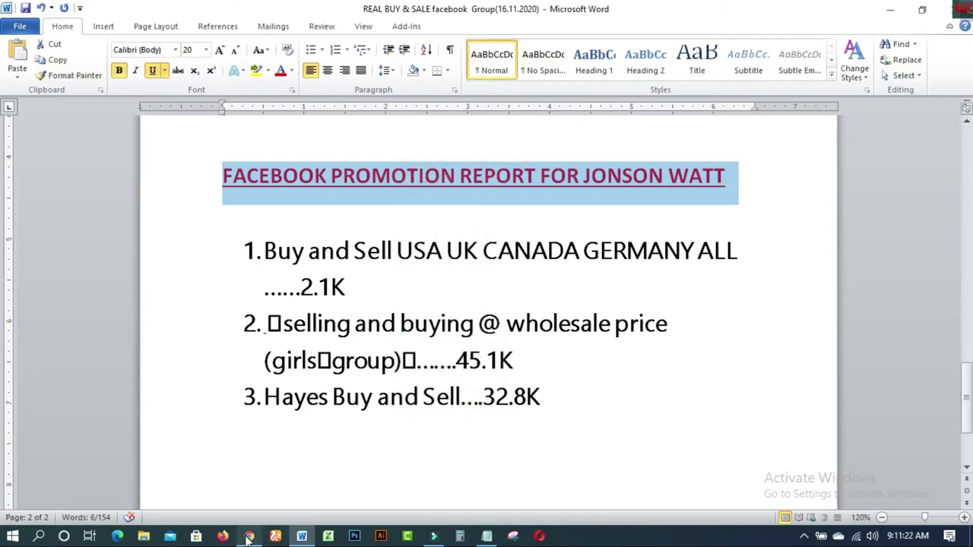
# Step: Return to the spreadsheet in Chrome and rename it with the copied Facebook promotion report heading, including the client's name
pyautogui.moveTo(249, 534)
pyautogui.click(250, 495)
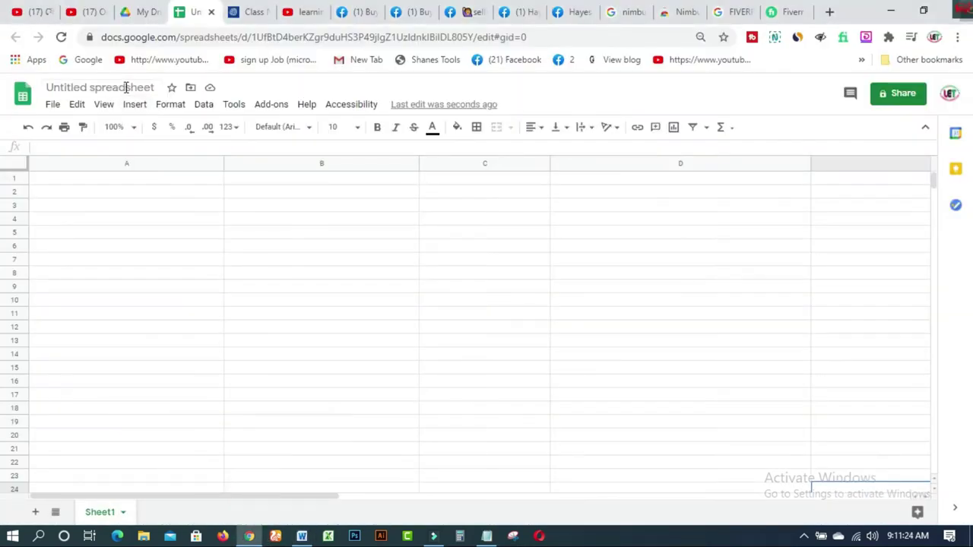
pyautogui.click(126, 87)
pyautogui.rightClick(125, 87)
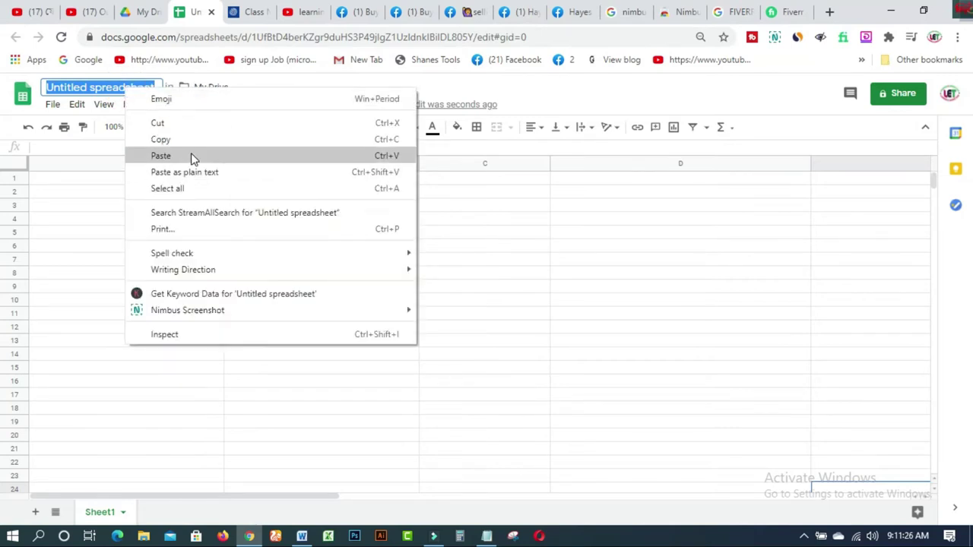
pyautogui.click(191, 155)
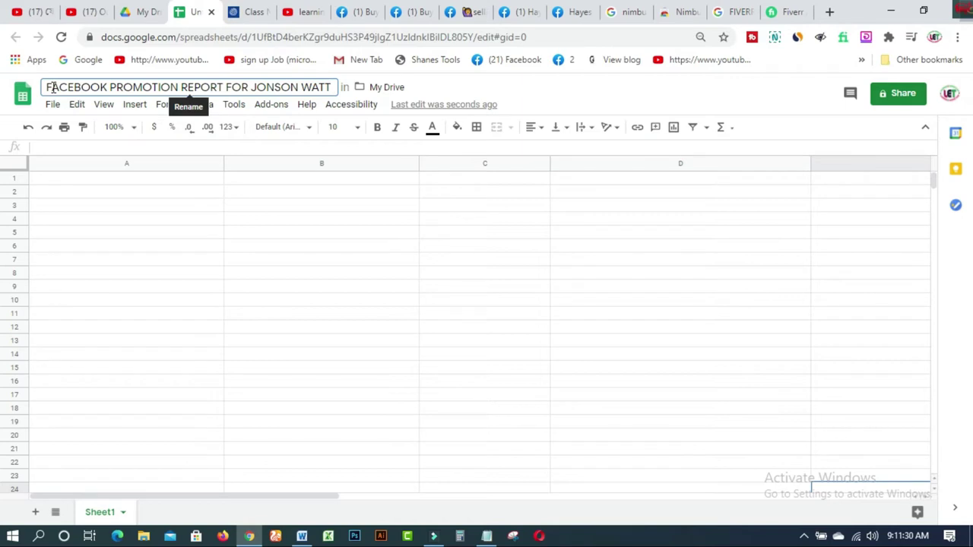
# Step: Try to format the spreadsheet's title as bold with font size 12
pyautogui.moveTo(45, 87); pyautogui.dragTo(358, 89)
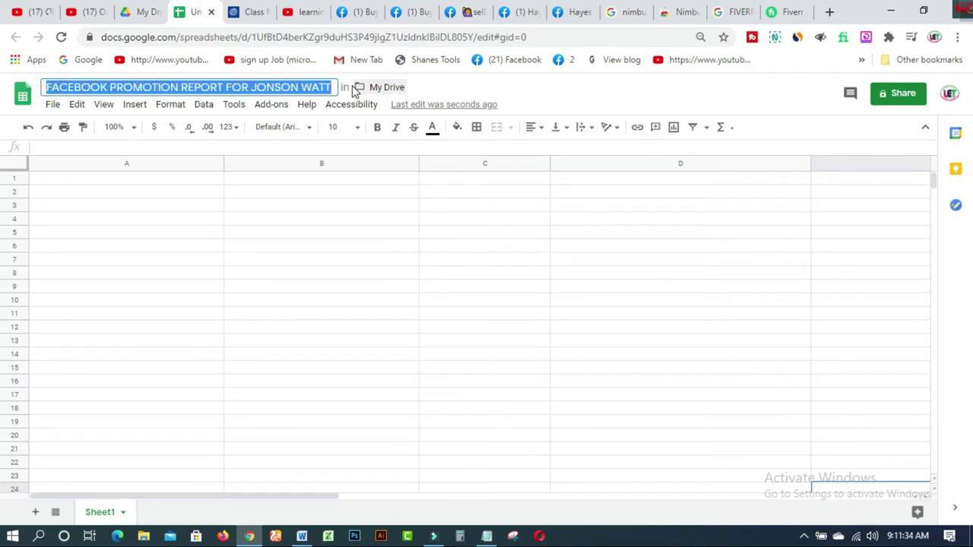
pyautogui.click(377, 129)
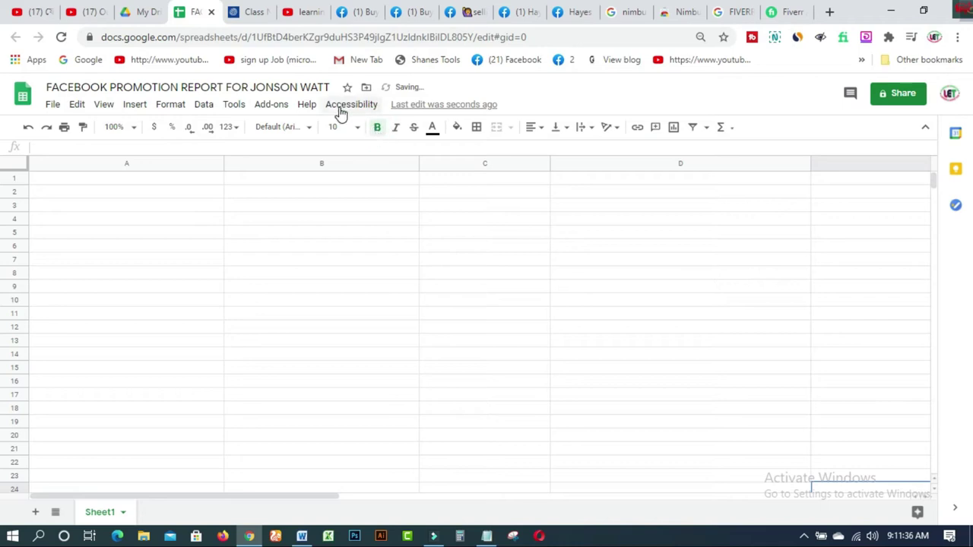
pyautogui.click(327, 86)
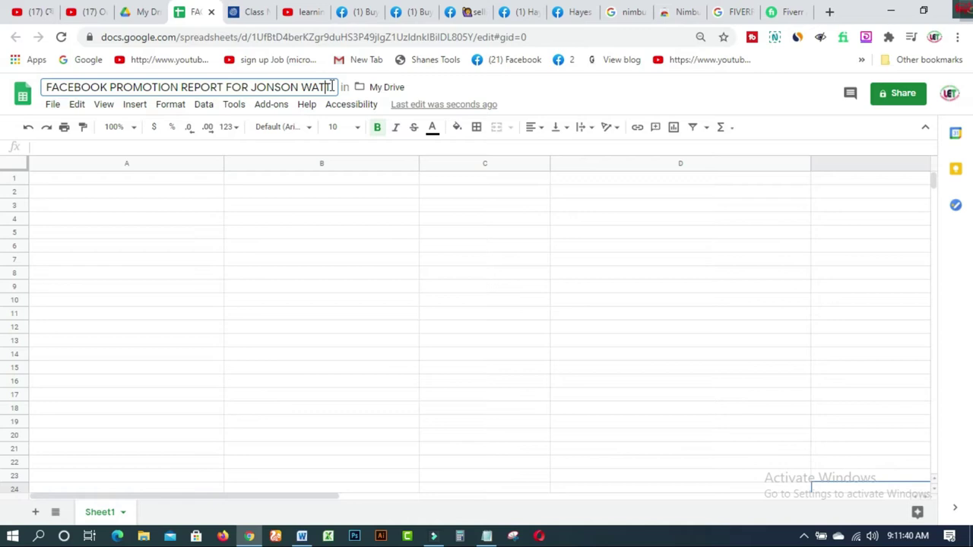
pyautogui.moveTo(332, 87); pyautogui.dragTo(37, 87)
pyautogui.click(358, 128)
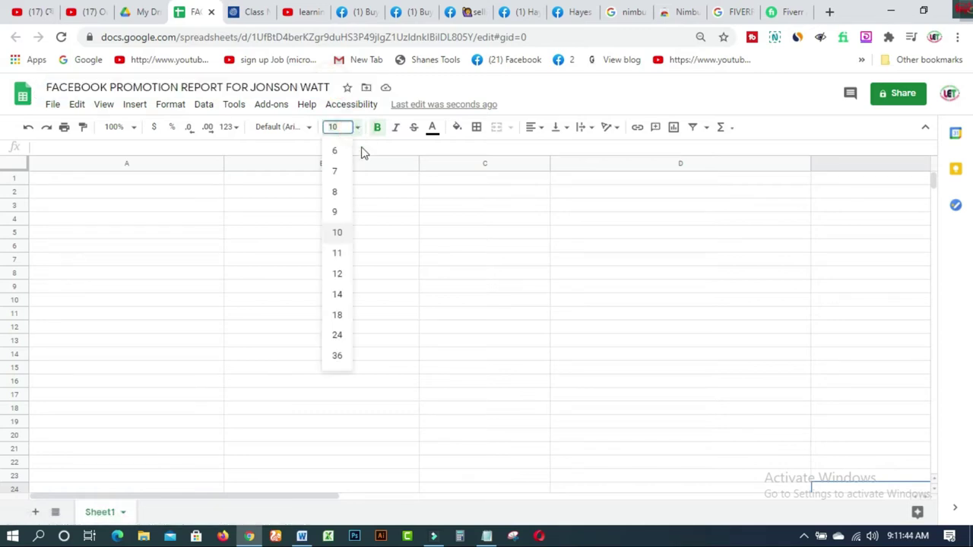
pyautogui.click(340, 274)
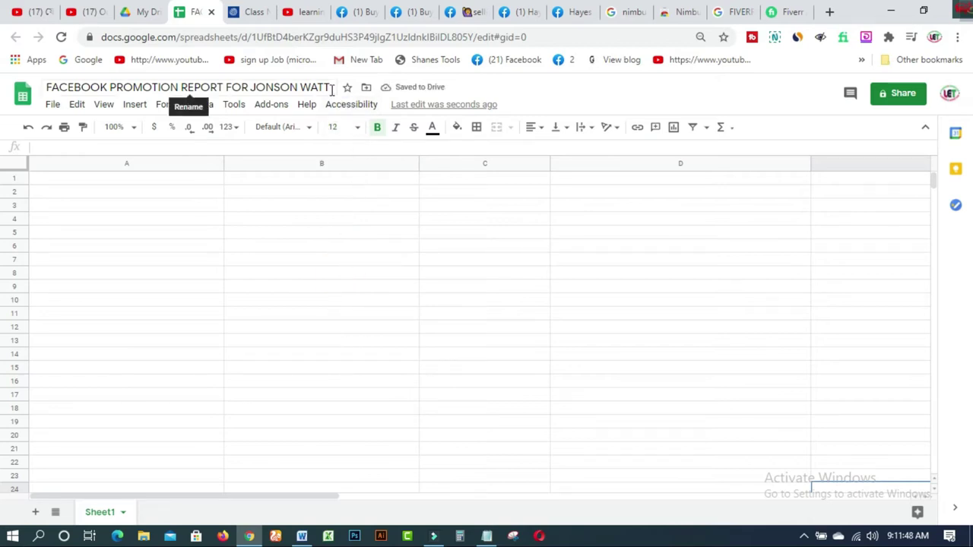
pyautogui.click(71, 165)
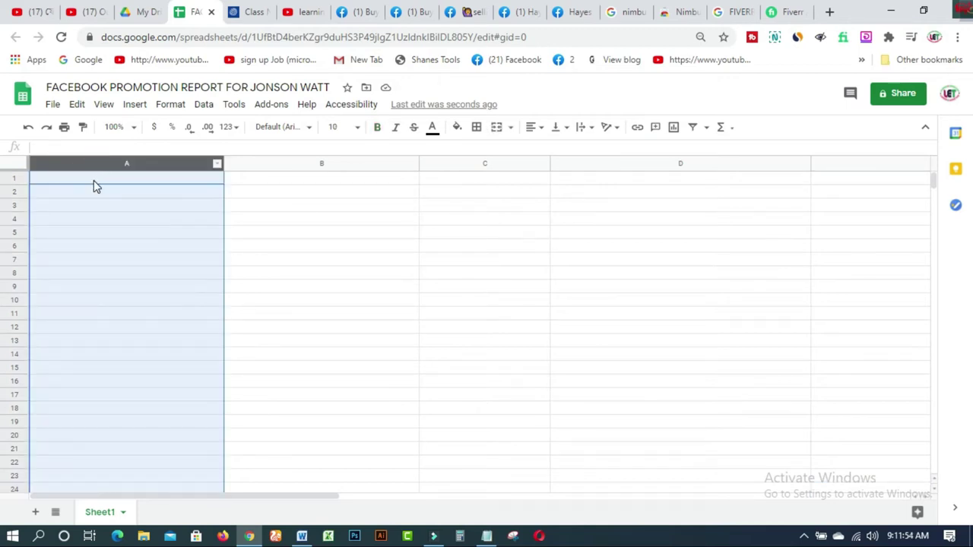
pyautogui.click(92, 179)
pyautogui.click(107, 163)
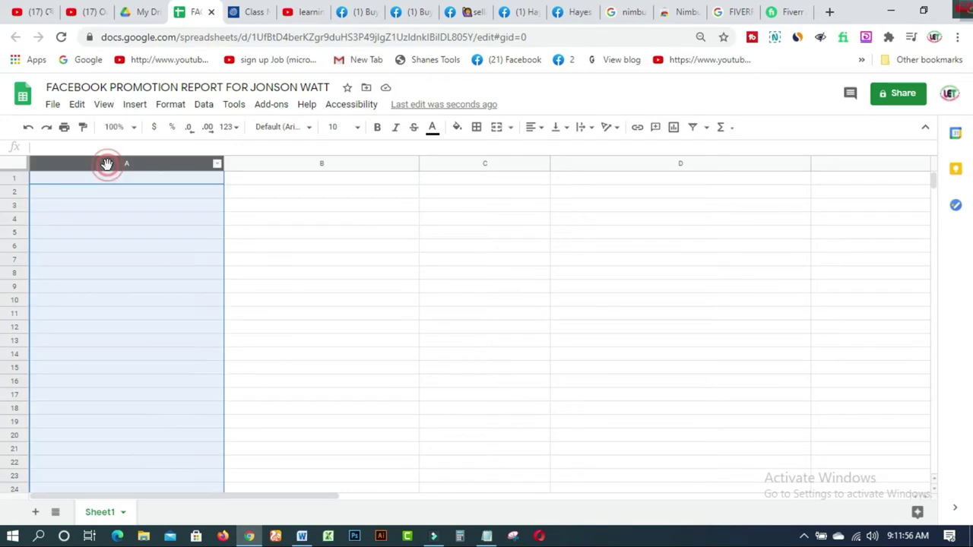
pyautogui.click(111, 180)
pyautogui.click(119, 176)
pyautogui.click(34, 178)
pyautogui.click(111, 179)
pyautogui.click(118, 193)
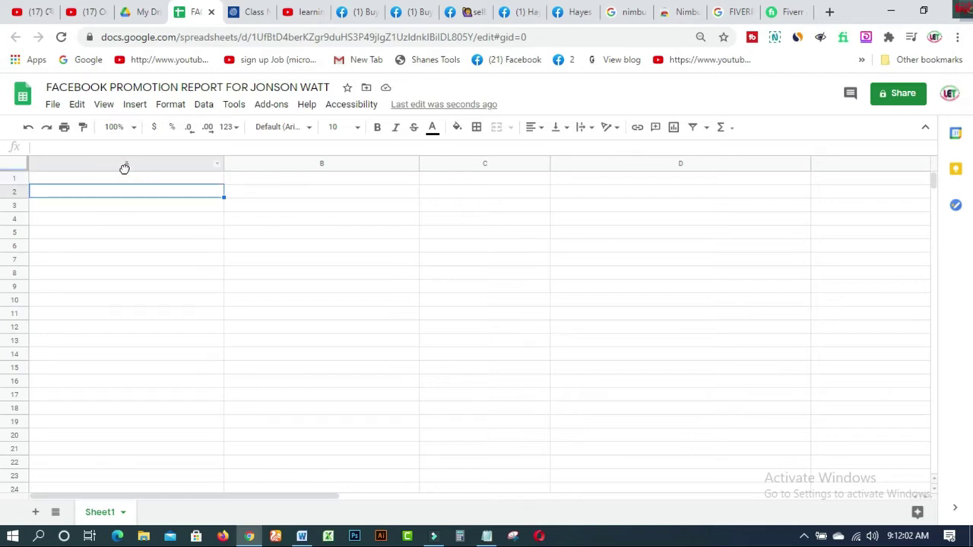
# Step: Enter the heading FACEBOOK GROUP NAME in cell A1 and indent it toward the cell's middle with leading spaces
pyautogui.doubleClick(124, 174)
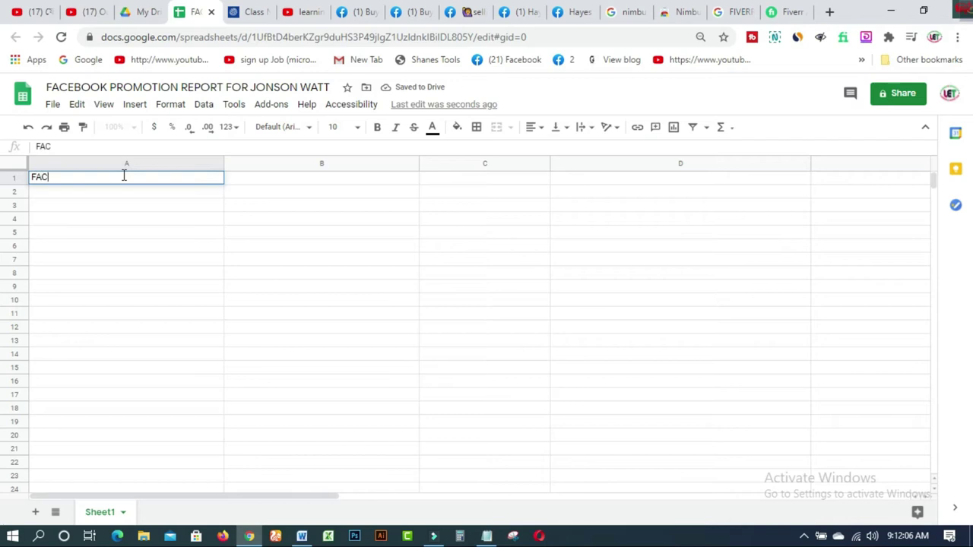
pyautogui.write('FACEBOOK GROUP NAME')
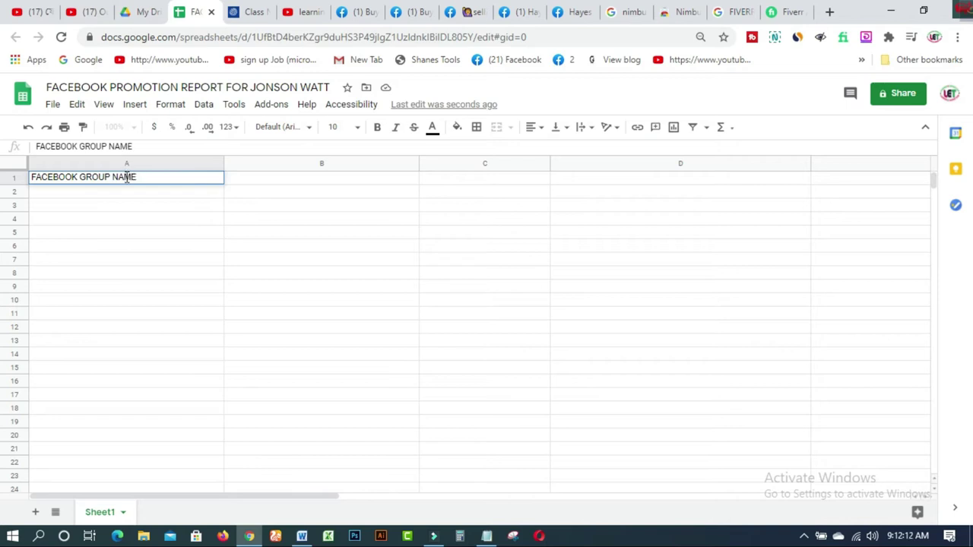
pyautogui.click(32, 179)
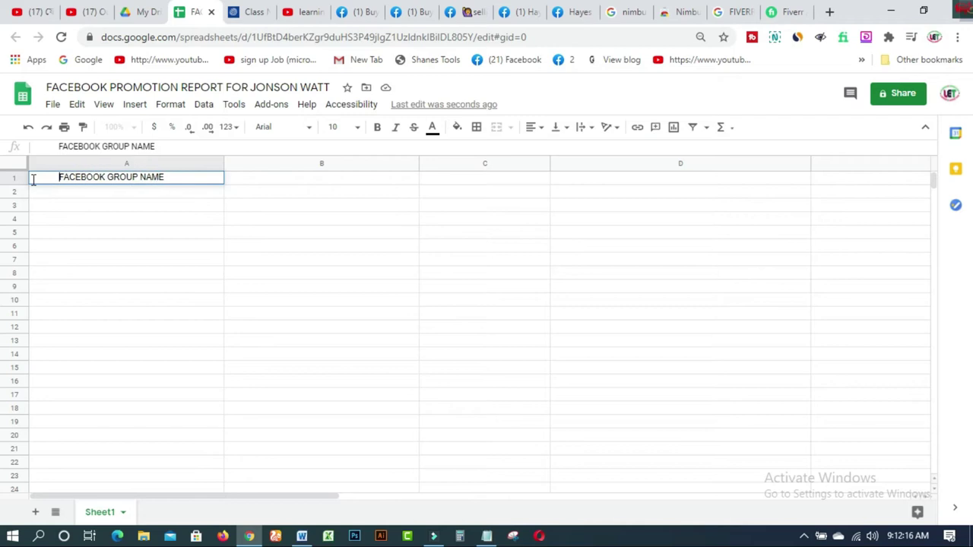
# Step: Make the FACEBOOK GROUP NAME heading in cell A1 bold and color its text red
pyautogui.moveTo(195, 179); pyautogui.dragTo(54, 180)
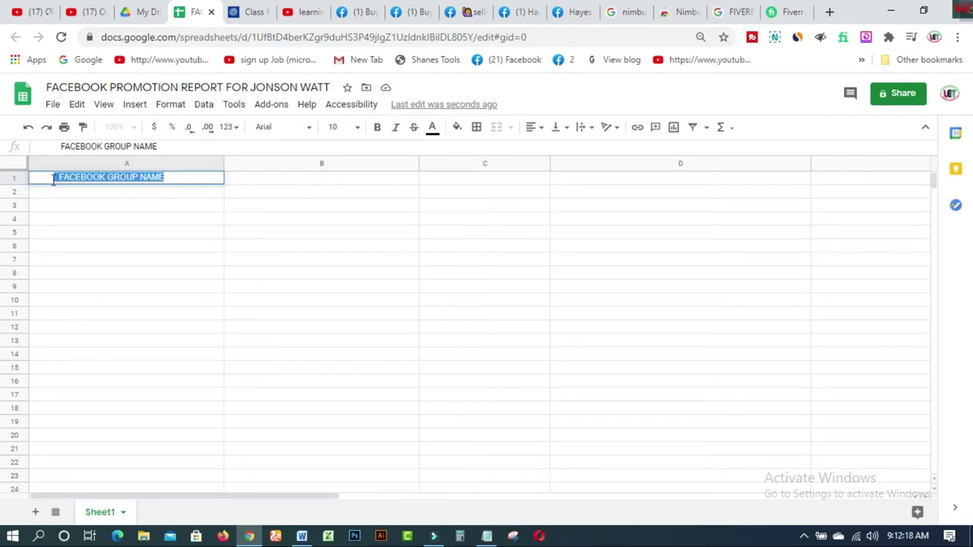
pyautogui.click(377, 127)
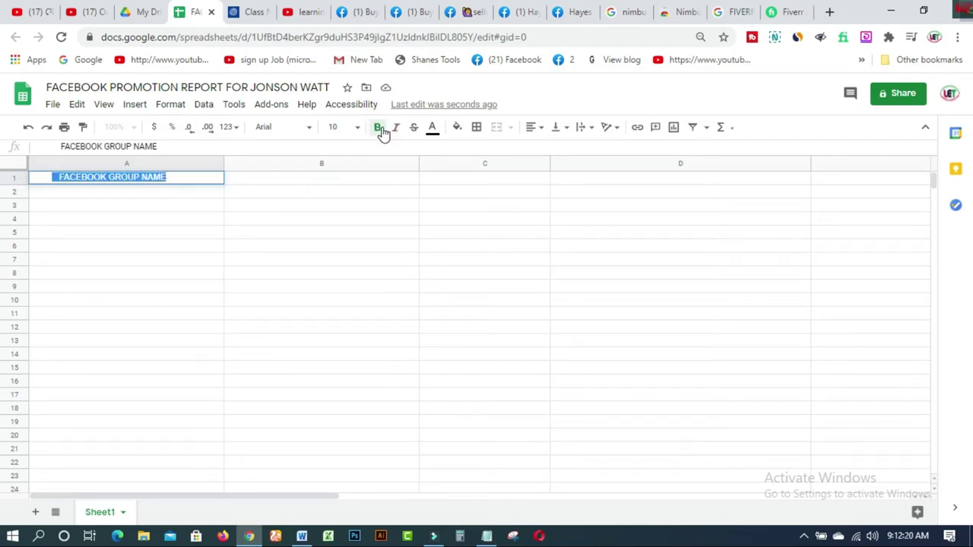
pyautogui.click(432, 129)
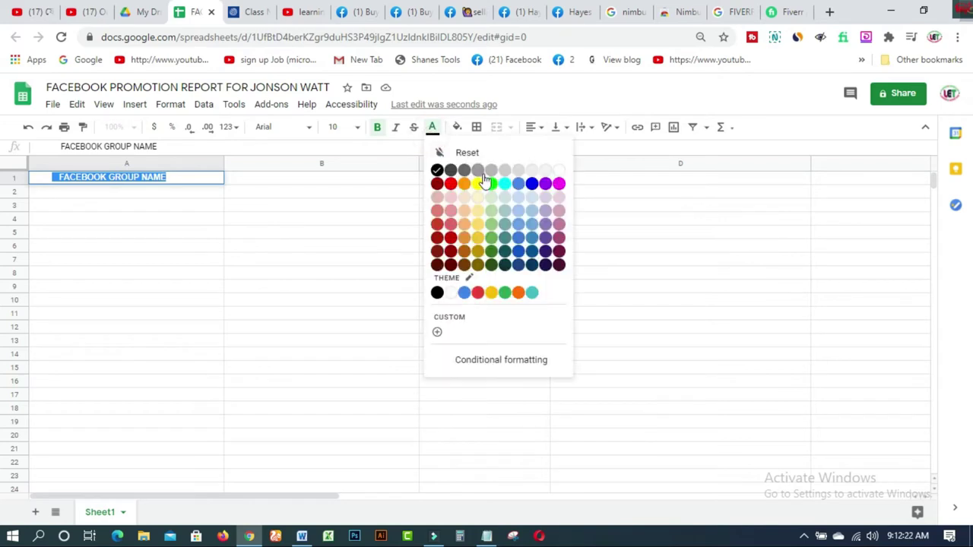
pyautogui.click(451, 184)
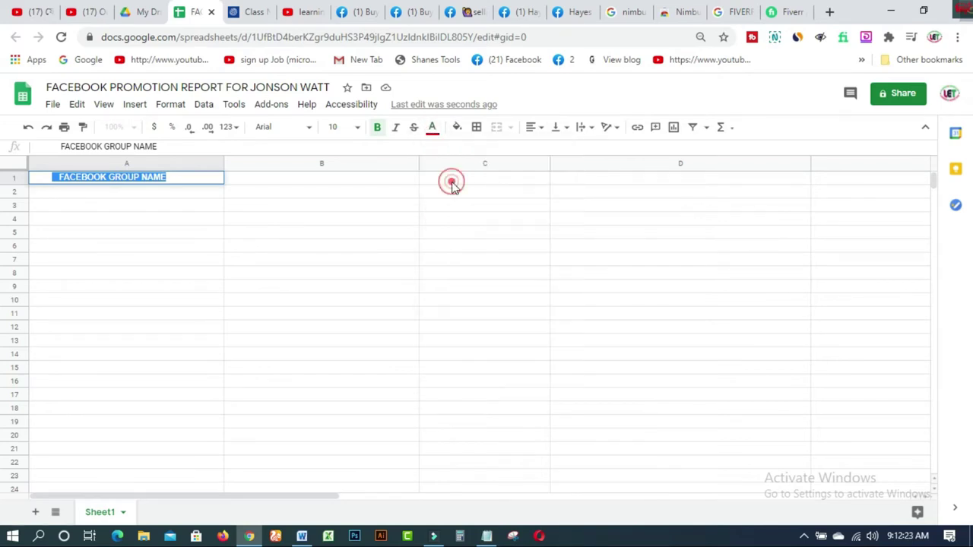
pyautogui.click(278, 183)
# Step: Enter the heading FACEBOOK GROUP LINK in cell B1, indented toward the middle, and color its text red
pyautogui.click(292, 181)
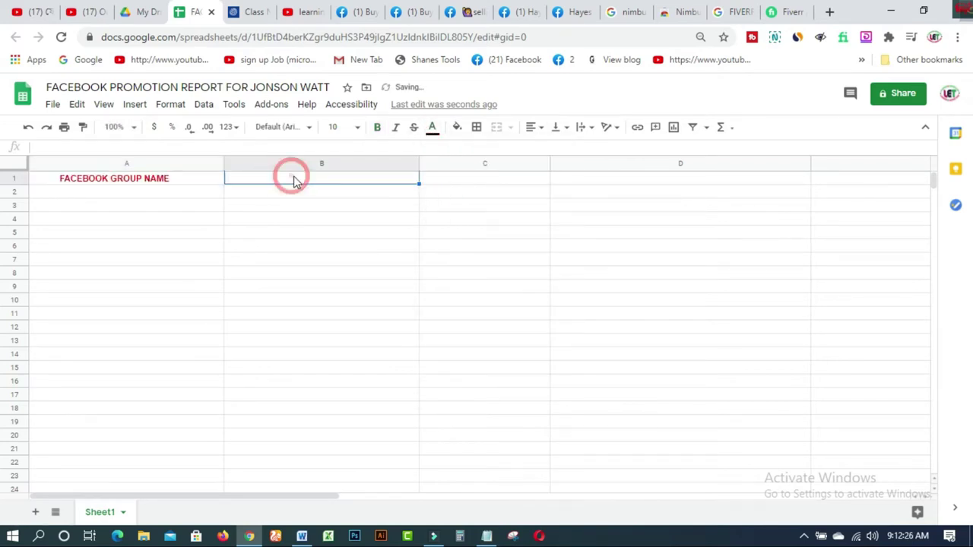
pyautogui.doubleClick(305, 178)
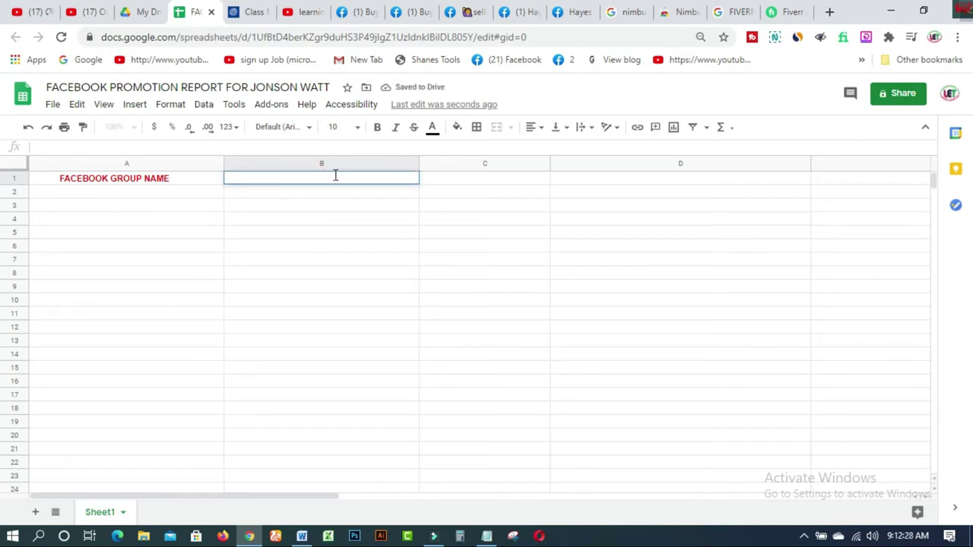
pyautogui.write('FACEBOOK GROUP LINK')
pyautogui.hotkey('ctrl', 'a')
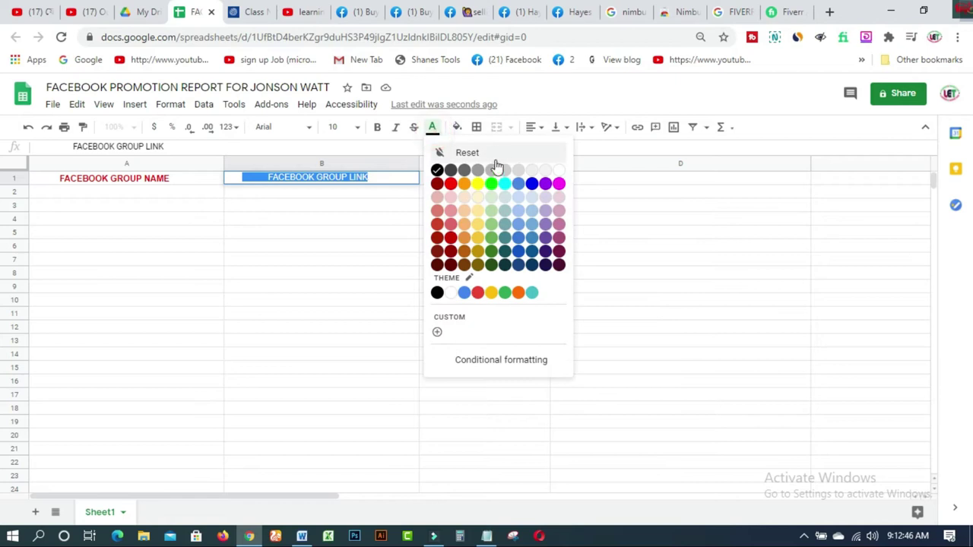
pyautogui.click(453, 185)
pyautogui.click(394, 176)
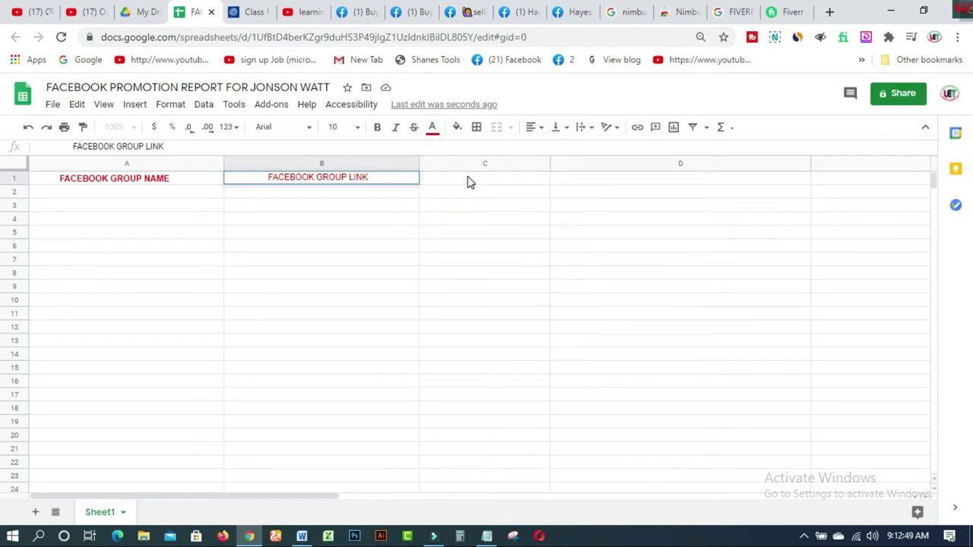
# Step: Enter a red GROUP MEMBER heading in cell C1 and the heading SCREENSHORT LINK in cell D1, both indented toward the middle
pyautogui.click(469, 177)
pyautogui.click(456, 179)
pyautogui.click(497, 175)
pyautogui.doubleClick(426, 180)
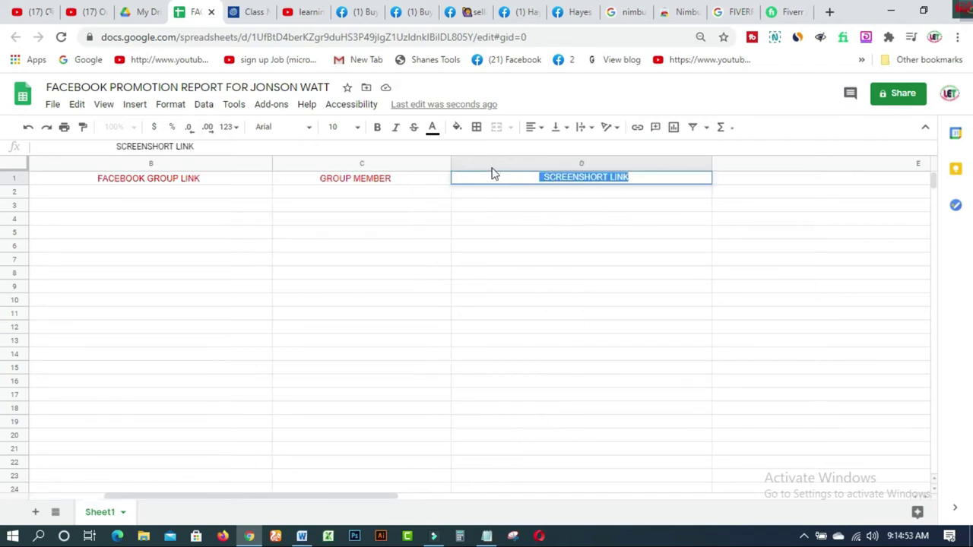
# Step: Color the SCREENSHORT LINK heading in cell D1 red
pyautogui.click(432, 135)
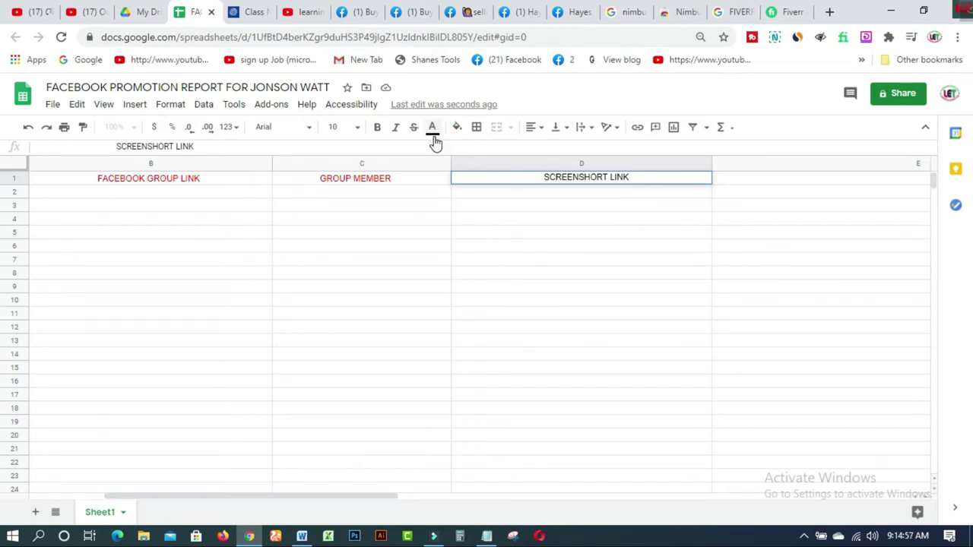
pyautogui.click(433, 137)
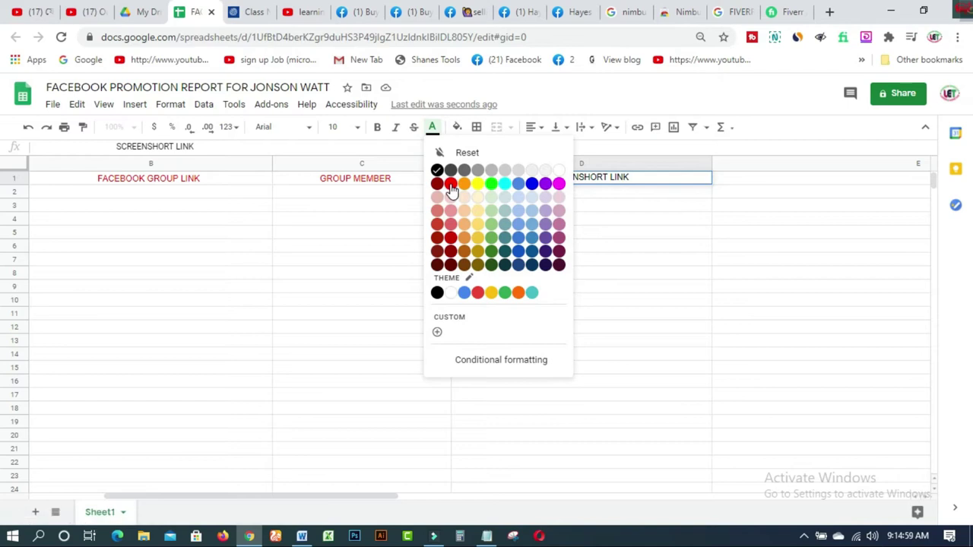
pyautogui.click(451, 184)
pyautogui.click(679, 175)
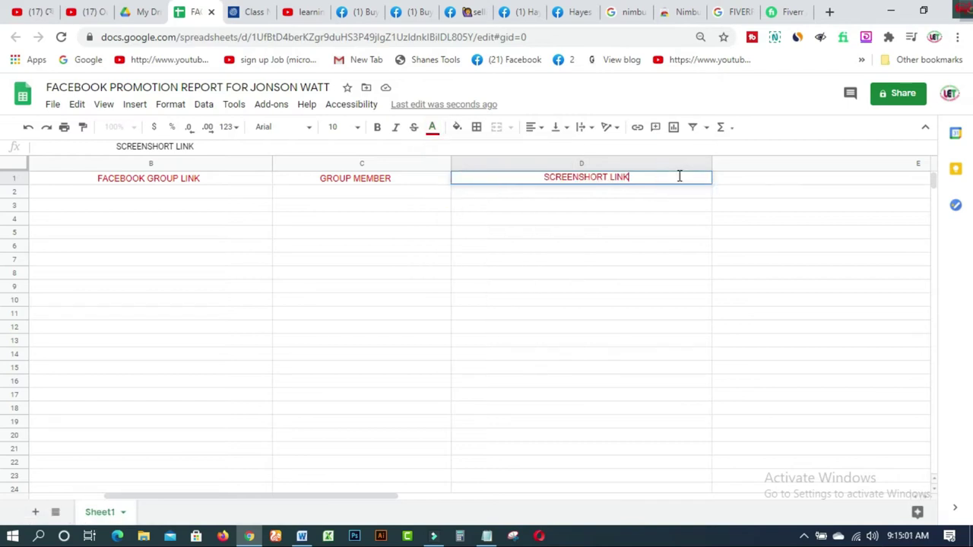
pyautogui.click(647, 177)
pyautogui.click(735, 182)
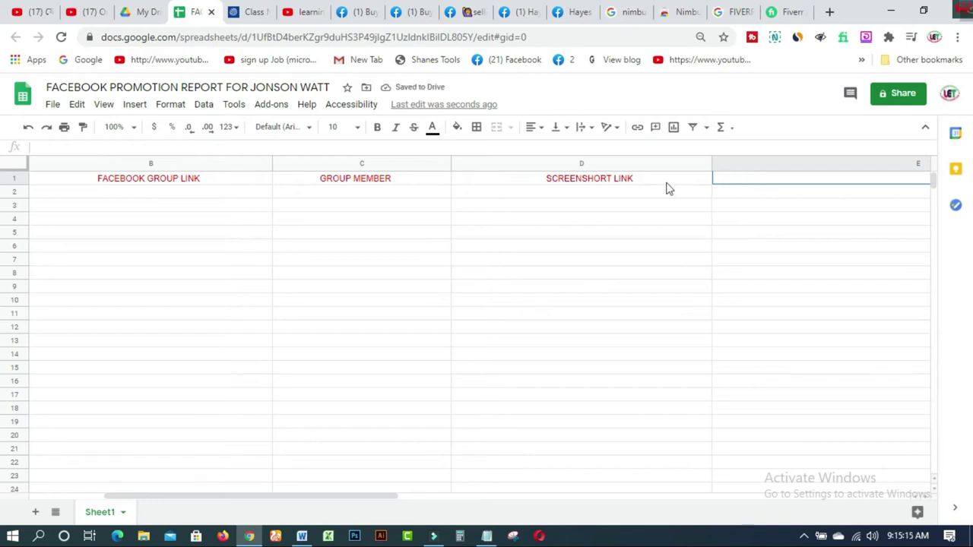
pyautogui.click(643, 182)
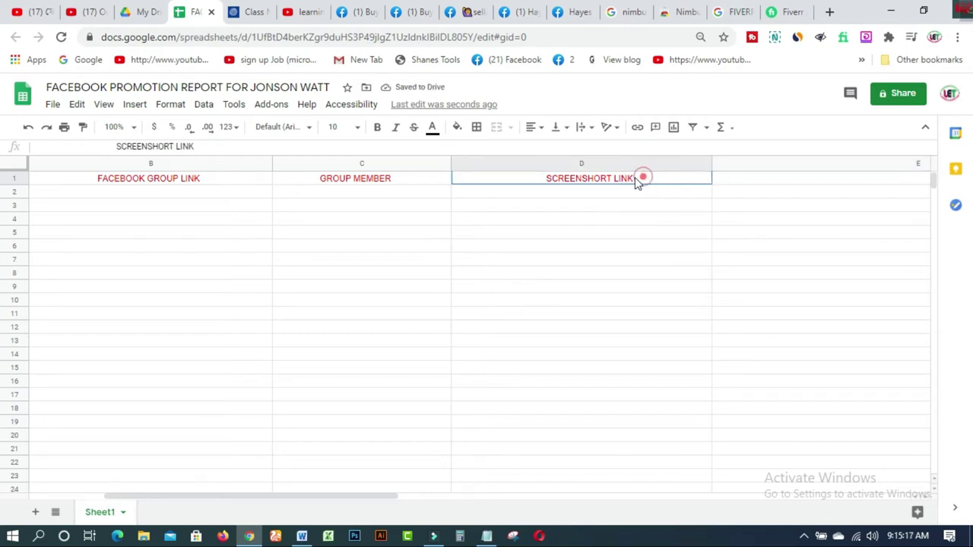
# Step: Enter the heading SCREENSHORT LIVE LINK in cell E1 and indent it toward the cell's middle with leading spaces
pyautogui.click(738, 180)
pyautogui.click(745, 177)
pyautogui.doubleClick(760, 177)
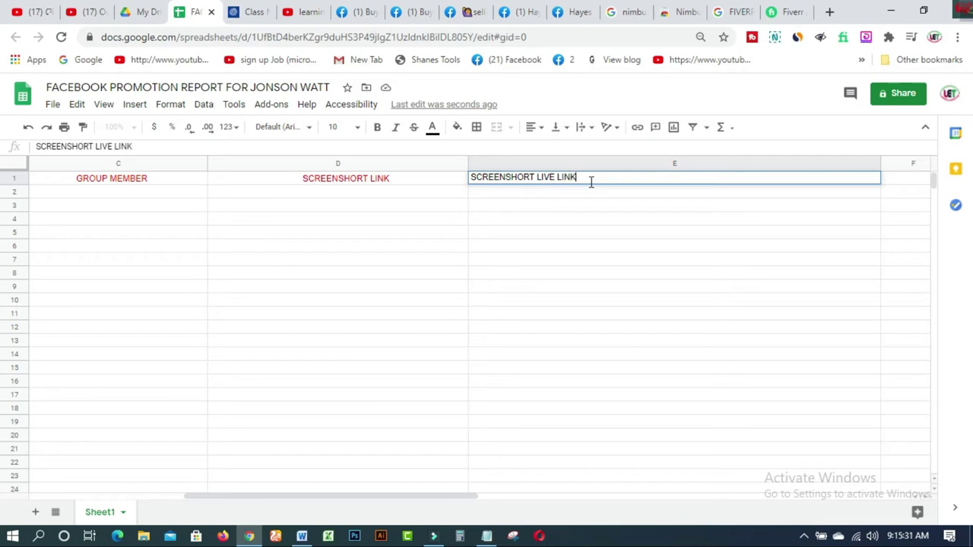
pyautogui.click(473, 175)
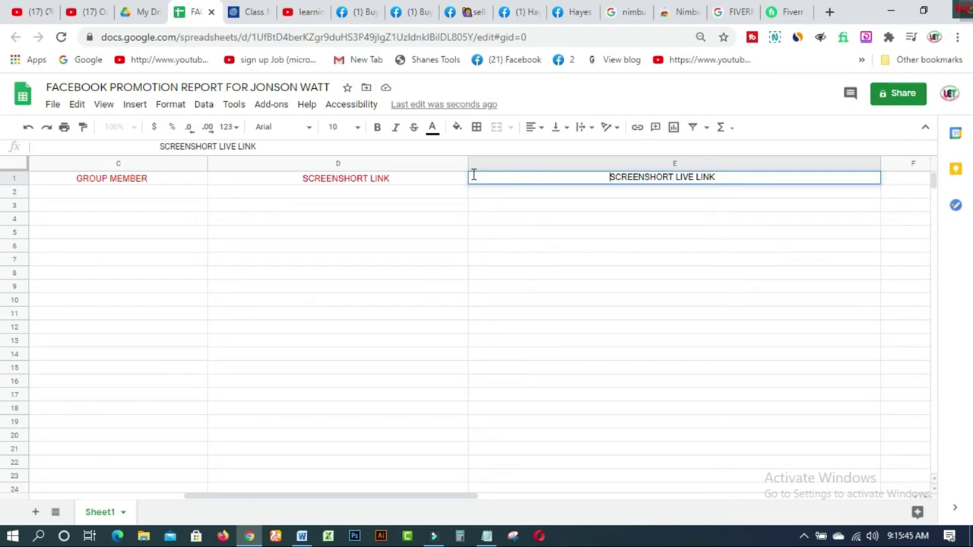
# Step: Color the SCREENSHORT LIVE LINK heading in cell E1 red and finish editing the cell
pyautogui.moveTo(438, 496); pyautogui.dragTo(256, 500)
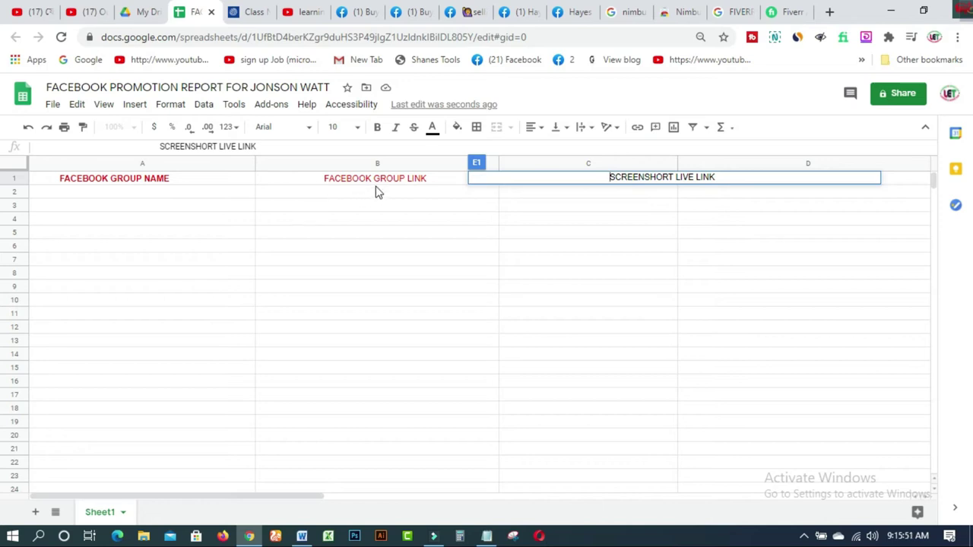
pyautogui.moveTo(721, 176); pyautogui.dragTo(603, 176)
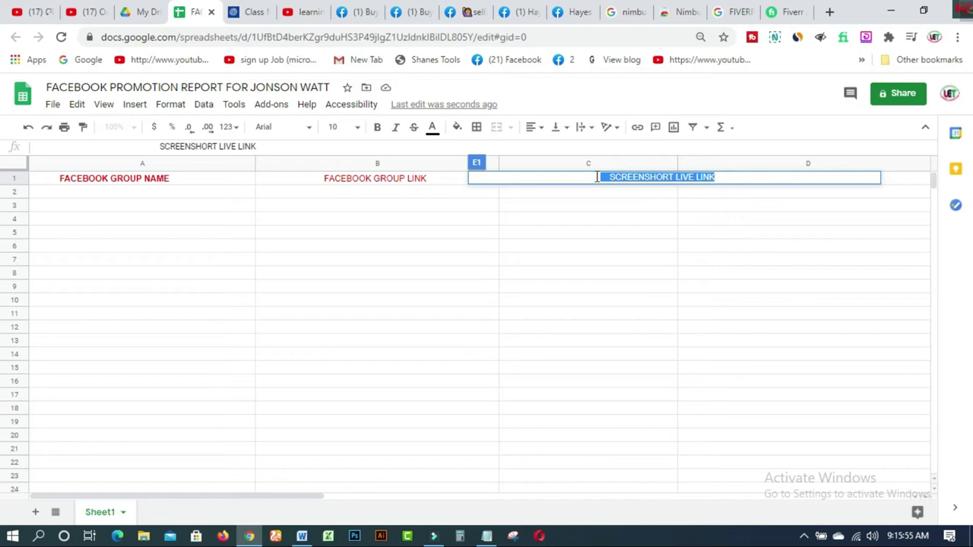
pyautogui.click(431, 127)
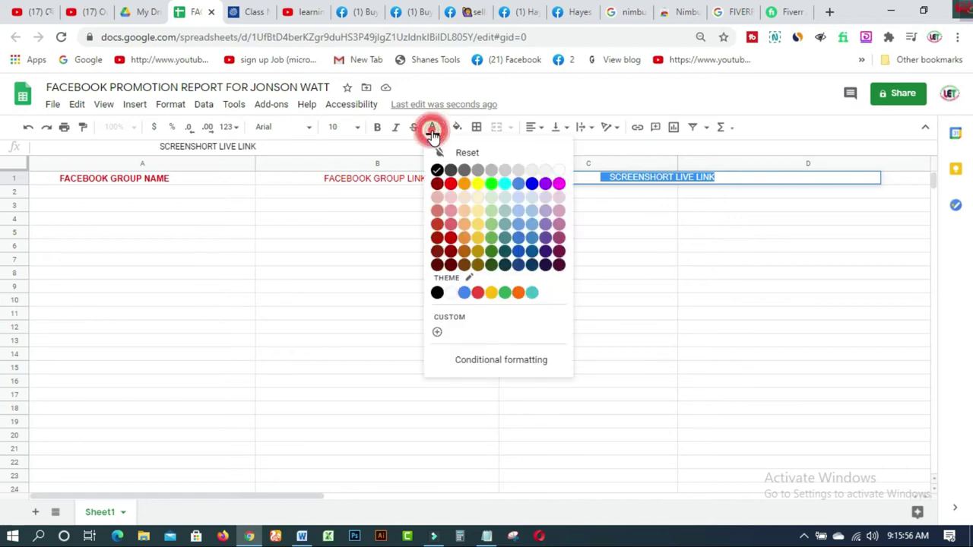
pyautogui.click(450, 184)
pyautogui.click(753, 179)
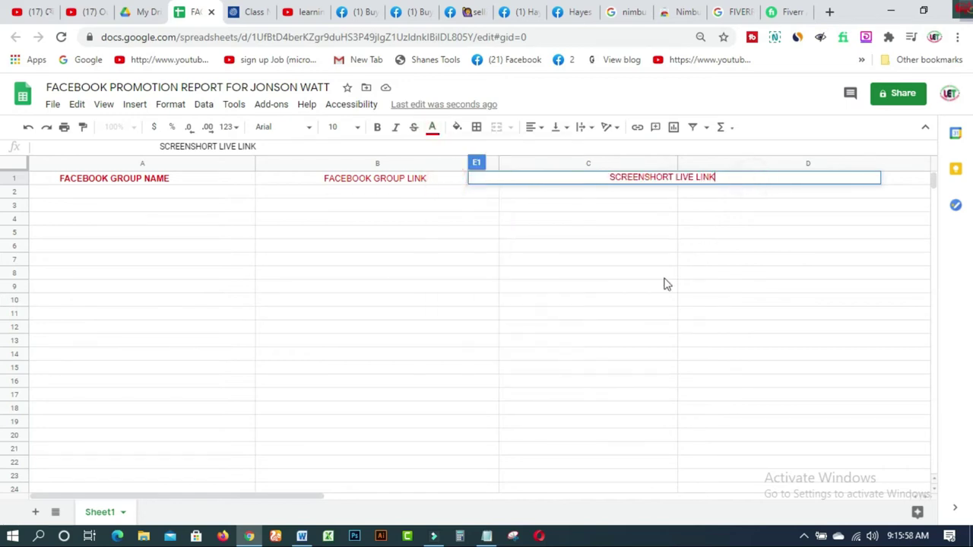
pyautogui.click(297, 491)
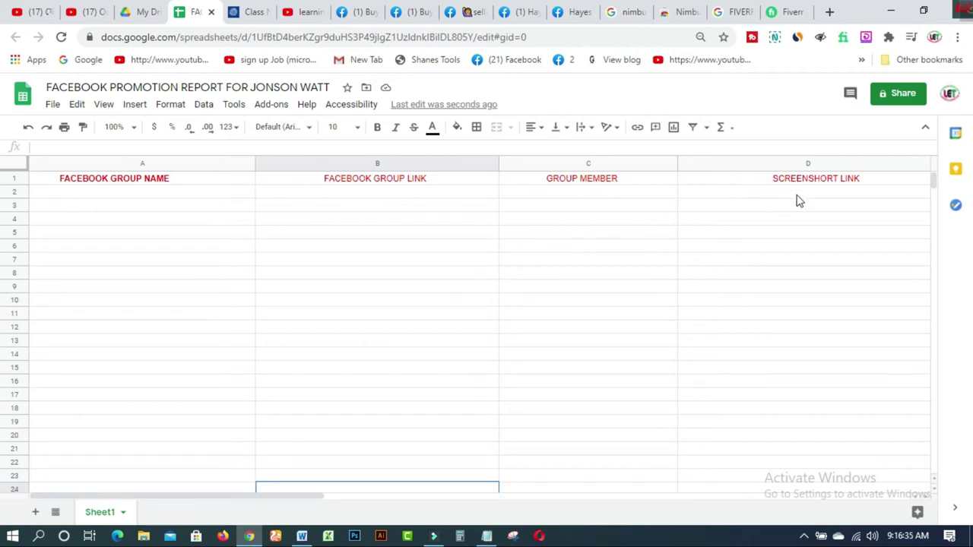
# Step: Open cell A2 for editing, check the group list in the Word report, and return to the spreadsheet in Chrome
pyautogui.moveTo(268, 496)
pyautogui.mouseDown()
pyautogui.moveTo(475, 499)
pyautogui.moveTo(278, 498)
pyautogui.mouseUp()
pyautogui.doubleClick(121, 192)
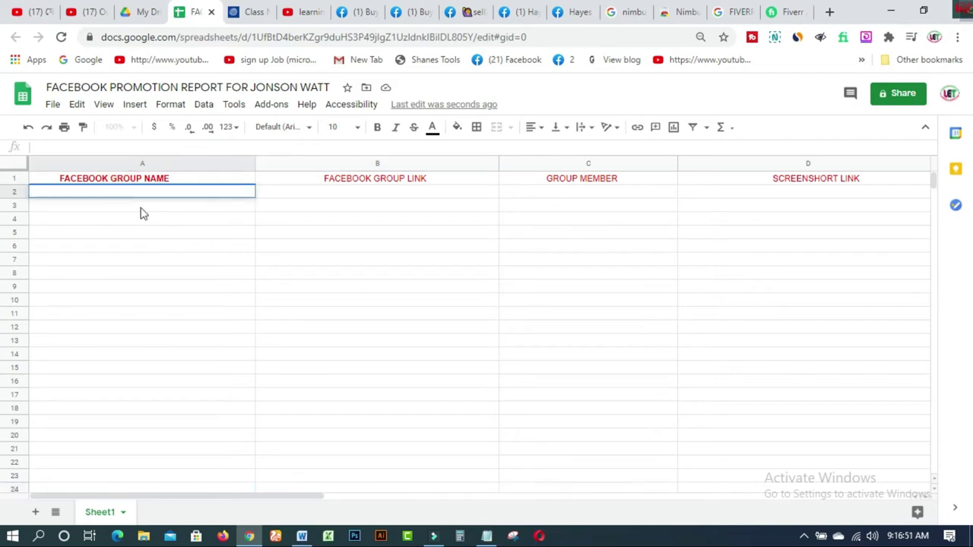
pyautogui.click(248, 537)
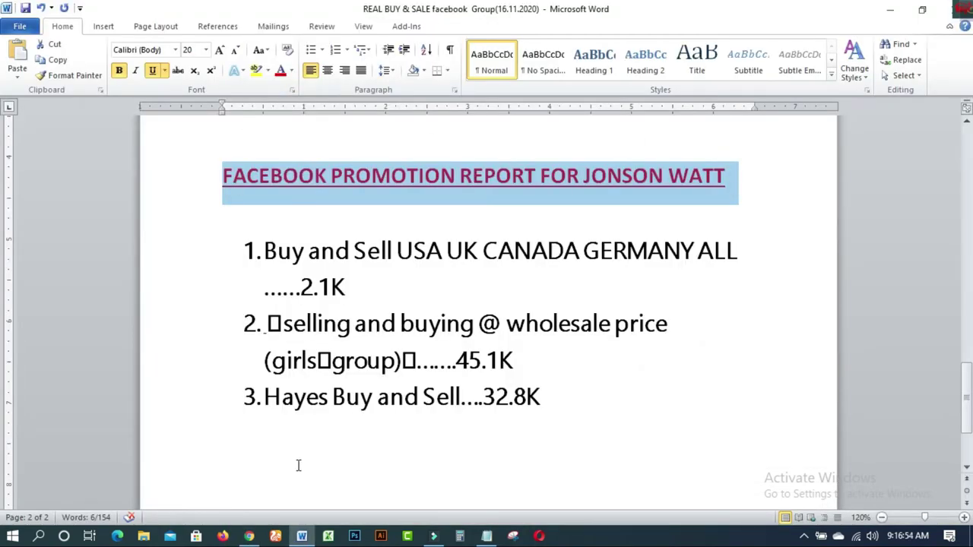
pyautogui.click(249, 536)
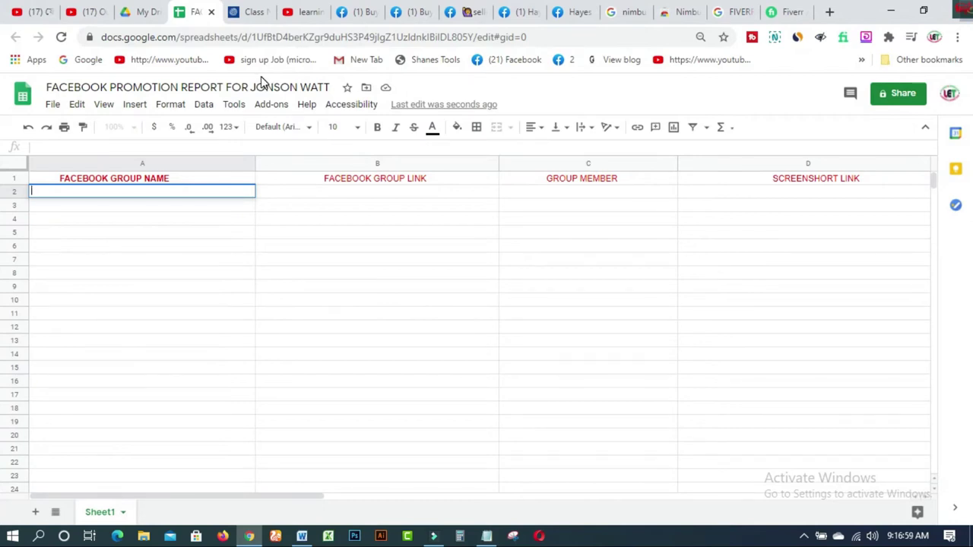
# Step: Copy the member figure 2.1 from the Buy and Sell USA UK CANADA GERMANY ALL Facebook page and compare it with the Word report
pyautogui.click(369, 14)
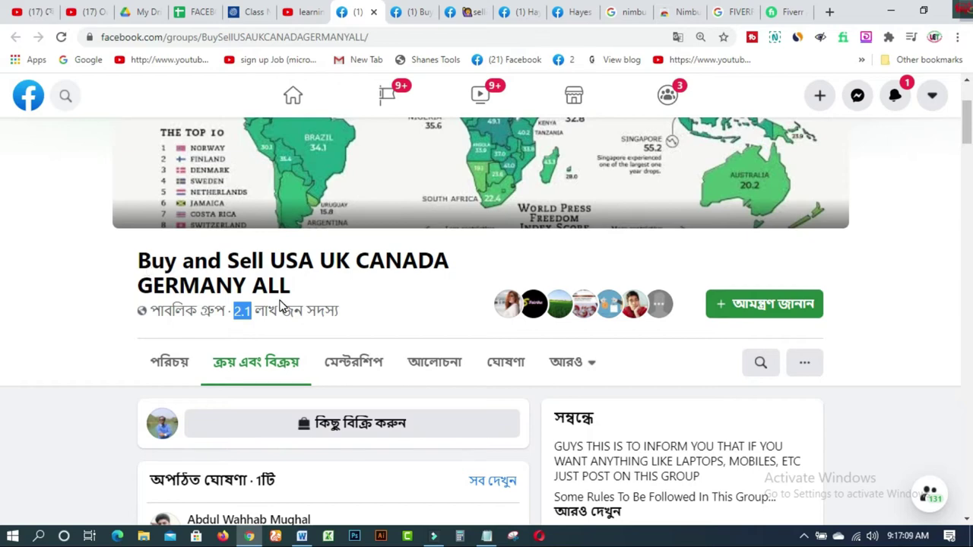
pyautogui.rightClick(238, 316)
pyautogui.click(268, 327)
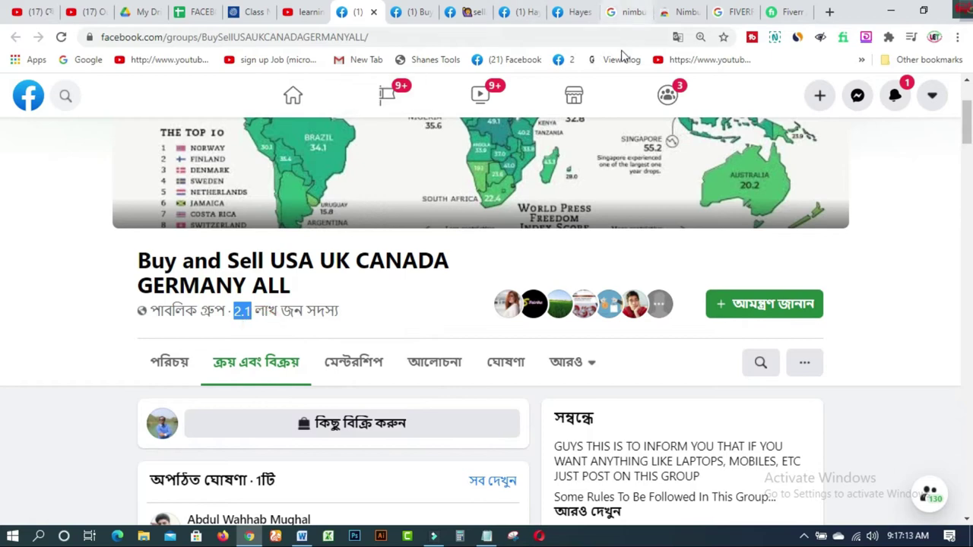
pyautogui.moveTo(302, 536)
pyautogui.click(311, 498)
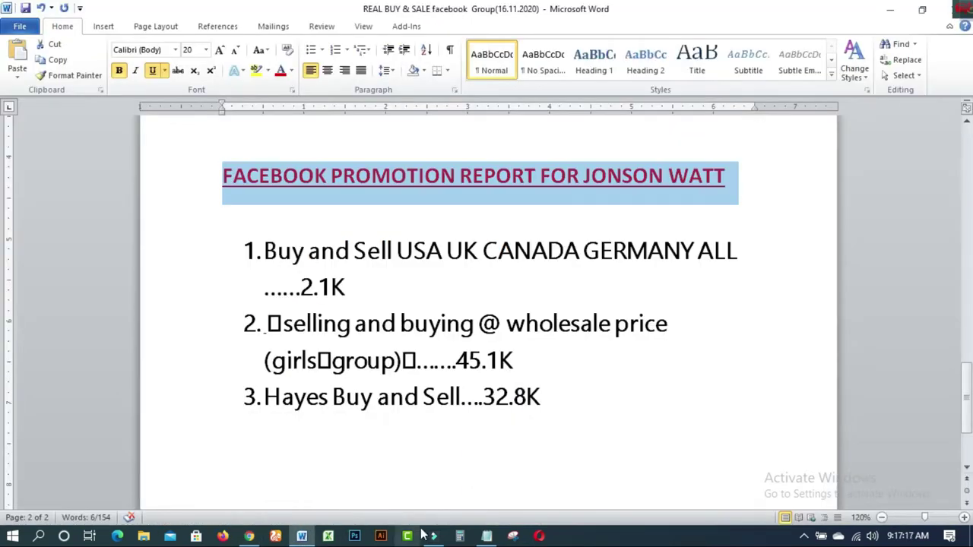
pyautogui.click(250, 536)
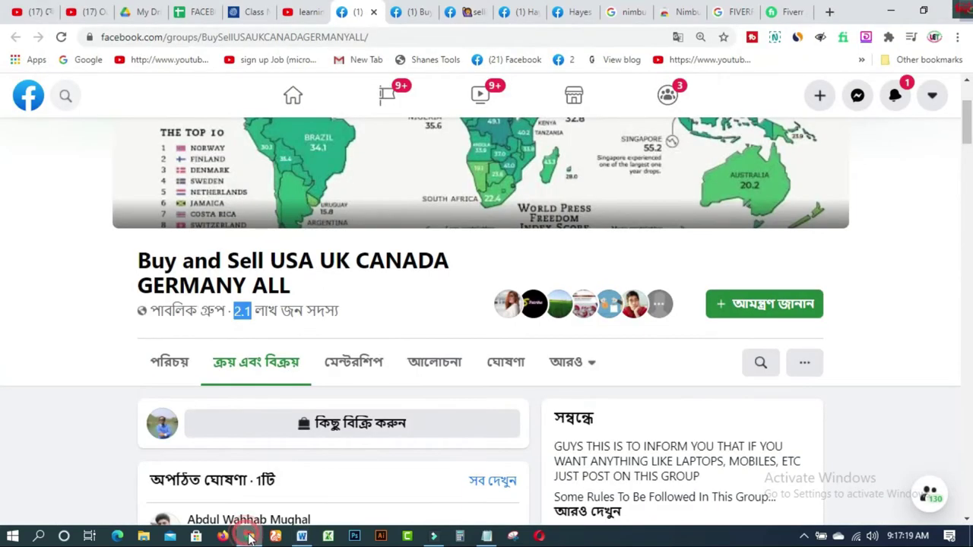
# Step: Paste the copied figure into cell C2 of the spreadsheet, complete it as 2.1K, and indent it toward the middle
pyautogui.click(204, 14)
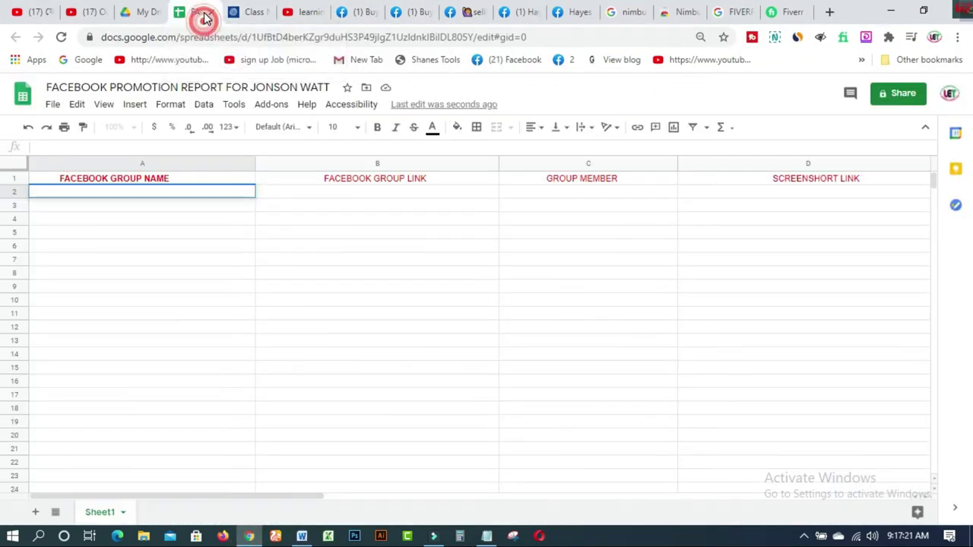
pyautogui.click(580, 191)
pyautogui.rightClick(580, 191)
pyautogui.click(625, 301)
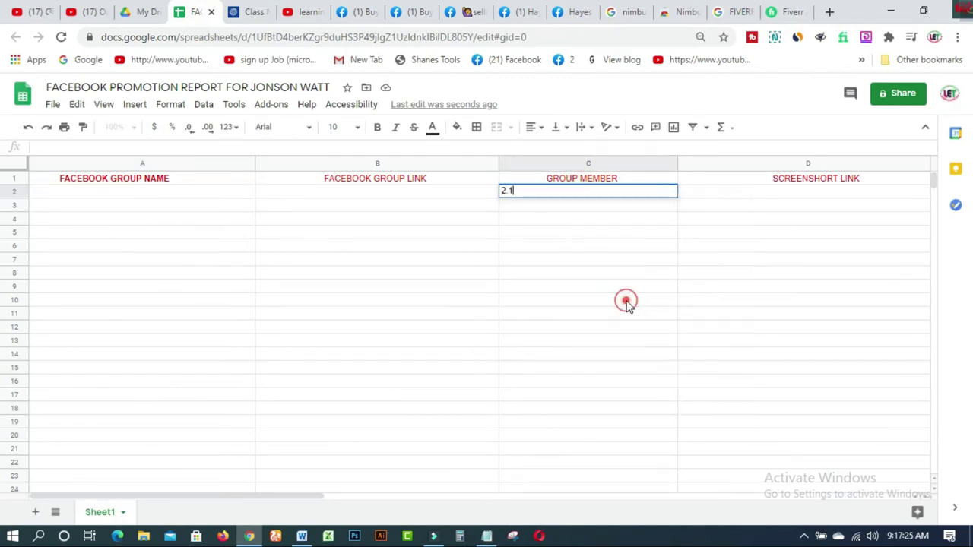
pyautogui.click(502, 190)
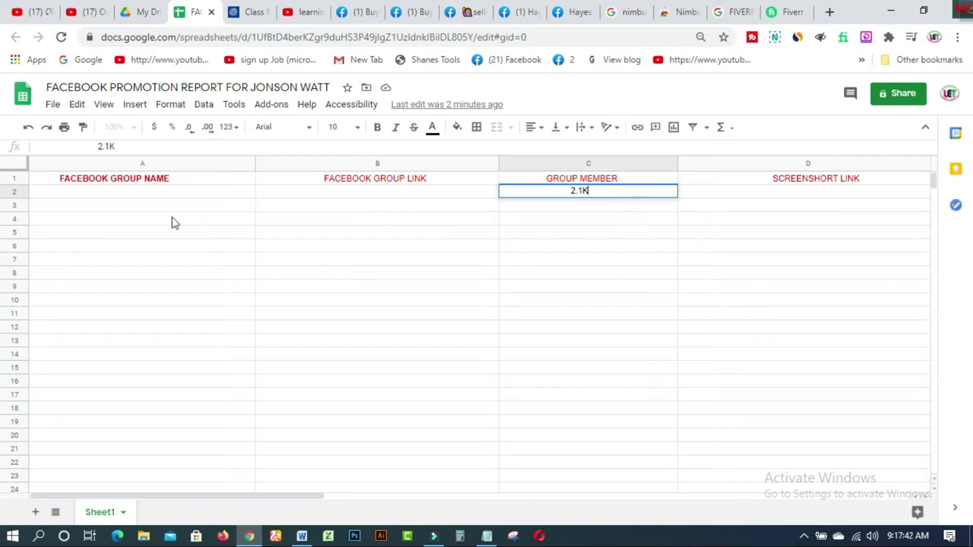
# Step: Copy the group name Buy and Sell USA UK CANADA GERMANY ALL from its Facebook page and paste it into cell A2
pyautogui.click(149, 192)
pyautogui.doubleClick(150, 193)
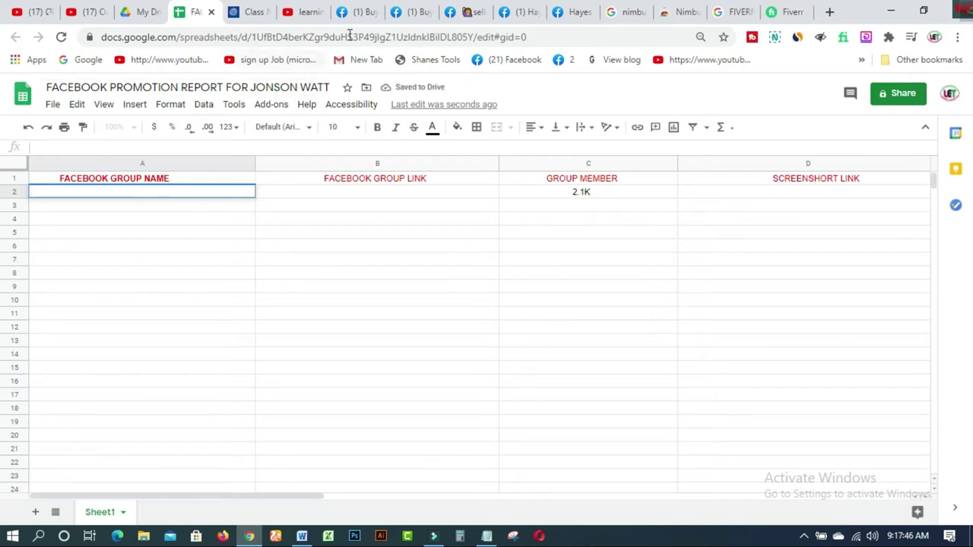
pyautogui.click(375, 17)
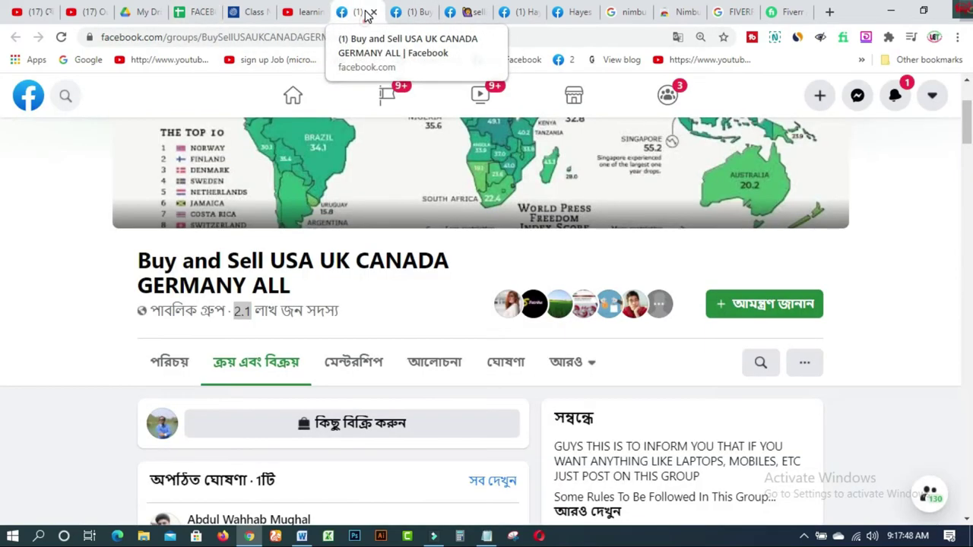
pyautogui.moveTo(139, 254); pyautogui.dragTo(304, 294)
pyautogui.rightClick(306, 263)
pyautogui.click(315, 270)
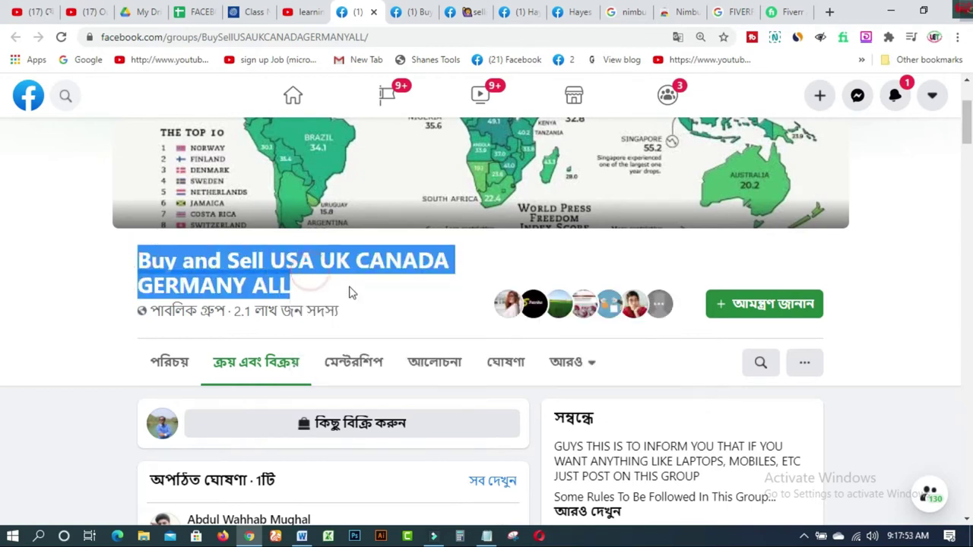
pyautogui.click(198, 13)
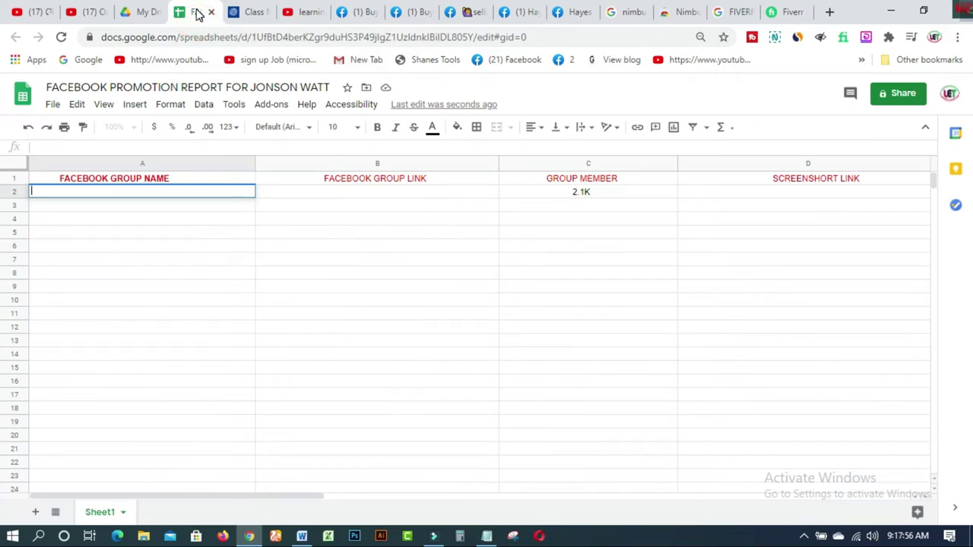
pyautogui.rightClick(186, 191)
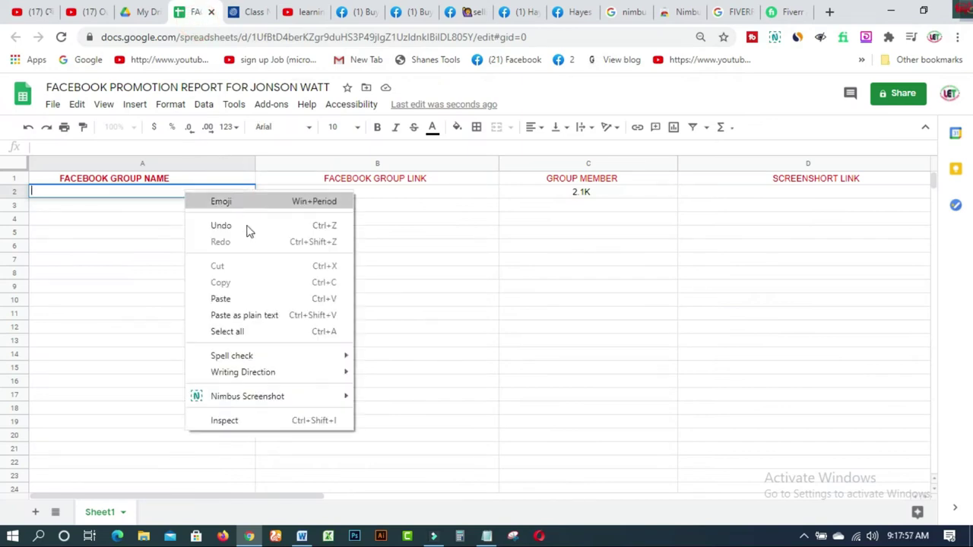
pyautogui.click(221, 302)
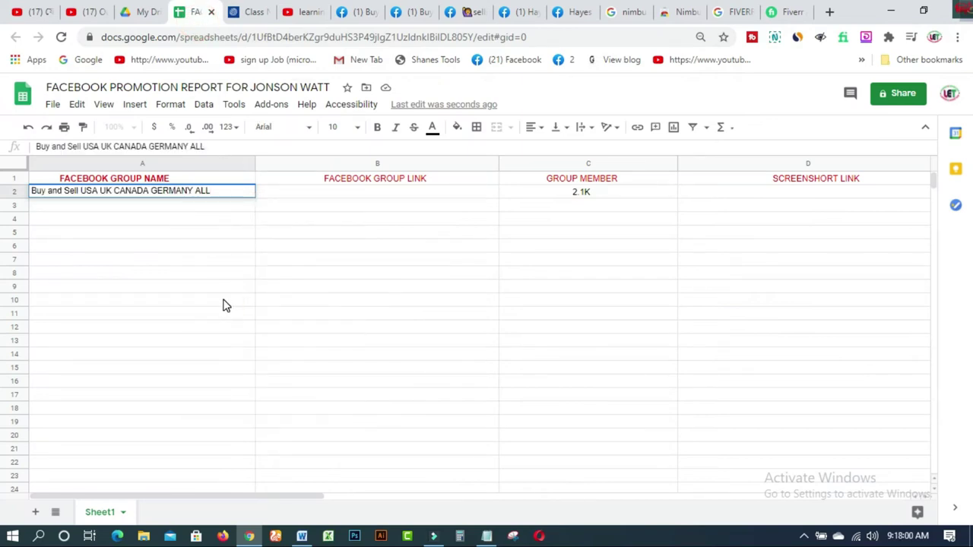
# Step: Copy the web address of the Buy and Sell USA UK CANADA GERMANY ALL group and move the spreadsheet's browser tab beside the Facebook group's
pyautogui.click(321, 194)
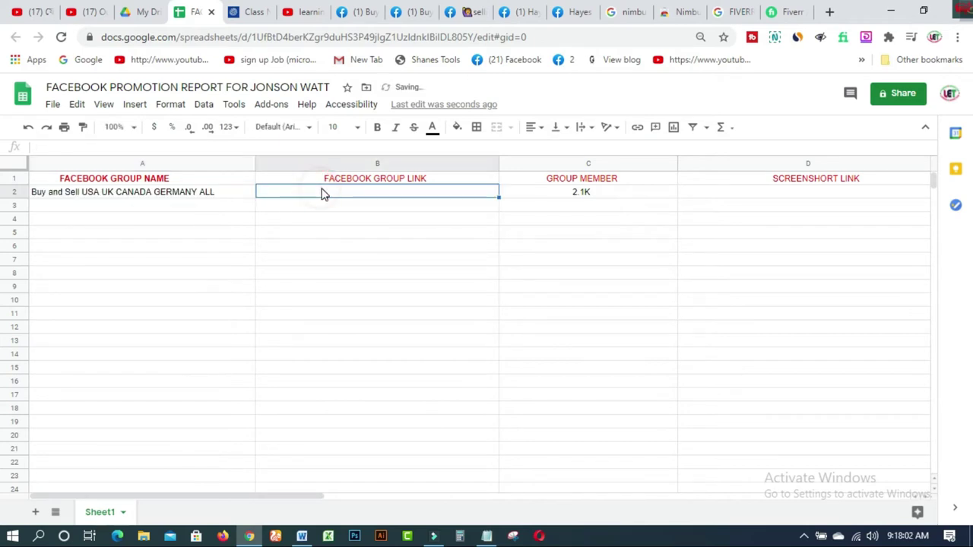
pyautogui.click(364, 12)
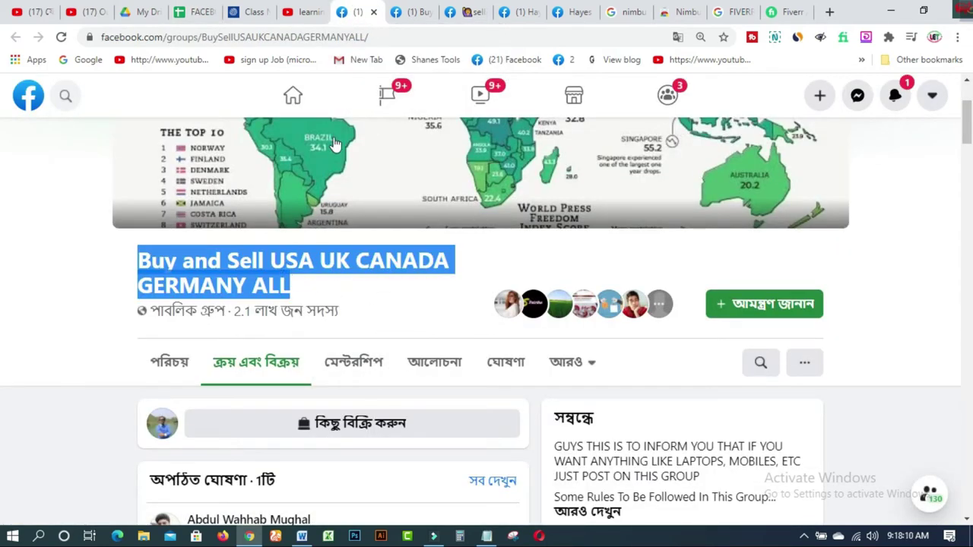
pyautogui.click(373, 37)
pyautogui.rightClick(373, 36)
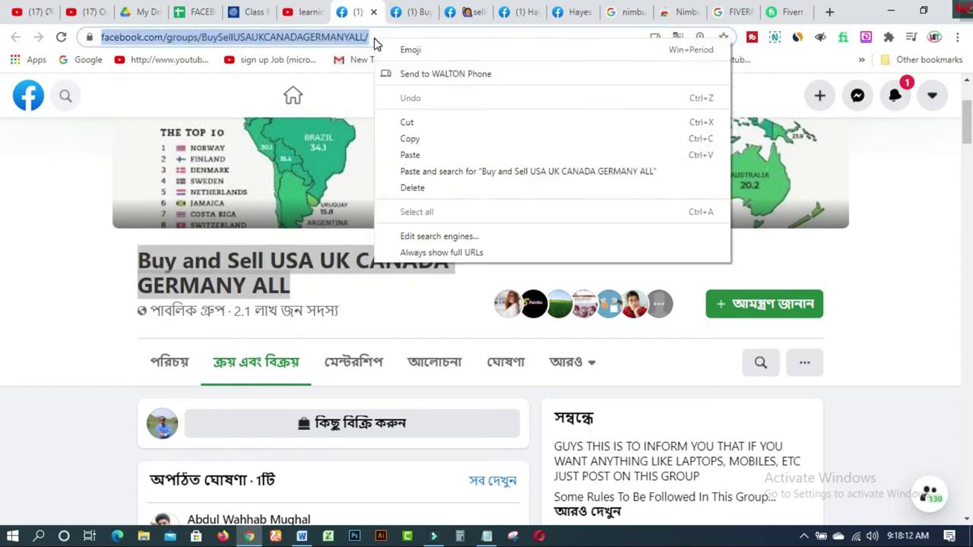
pyautogui.click(417, 142)
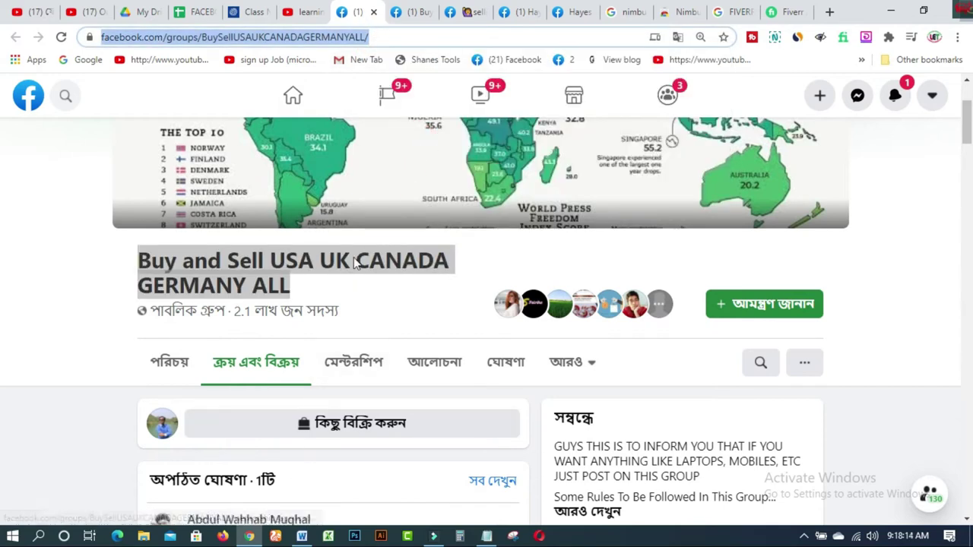
pyautogui.moveTo(201, 19); pyautogui.dragTo(311, 25)
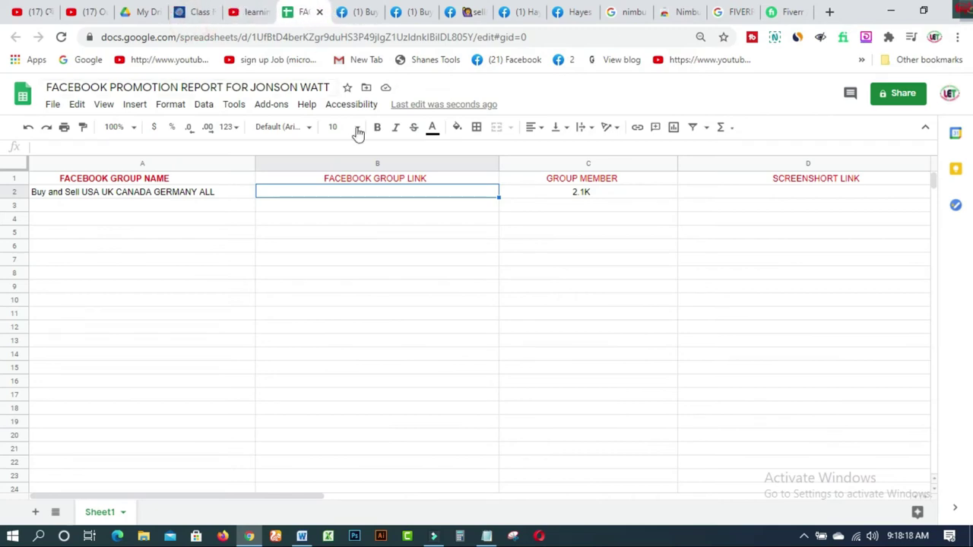
# Step: Paste the copied Facebook group link into cell B2 under FACEBOOK GROUP LINK
pyautogui.click(376, 190)
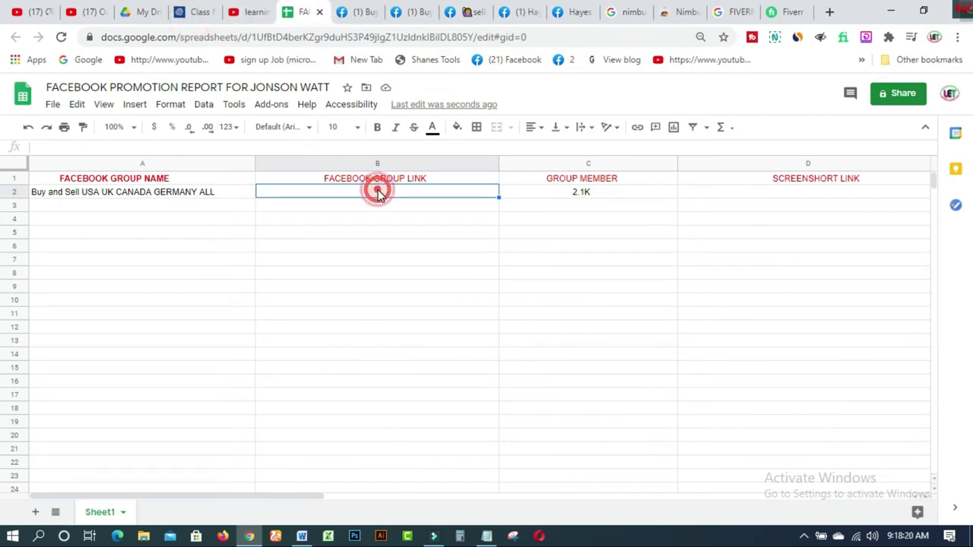
pyautogui.click(327, 192)
pyautogui.click(299, 190)
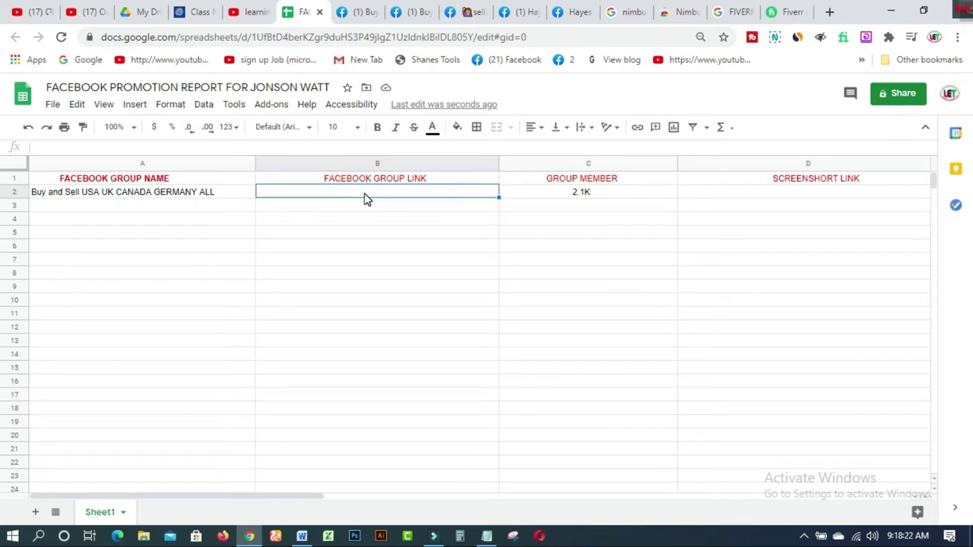
pyautogui.click(267, 194)
pyautogui.click(334, 218)
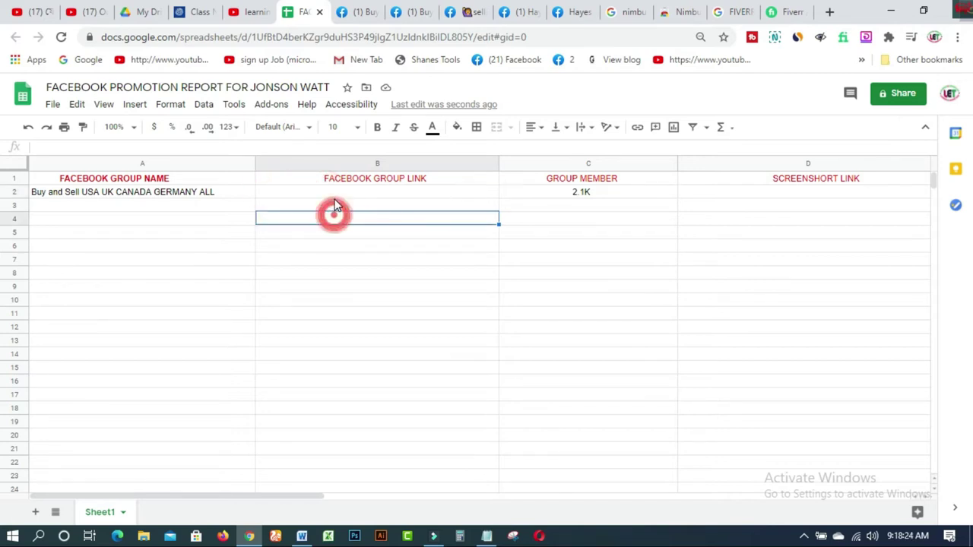
pyautogui.click(333, 190)
pyautogui.rightClick(335, 190)
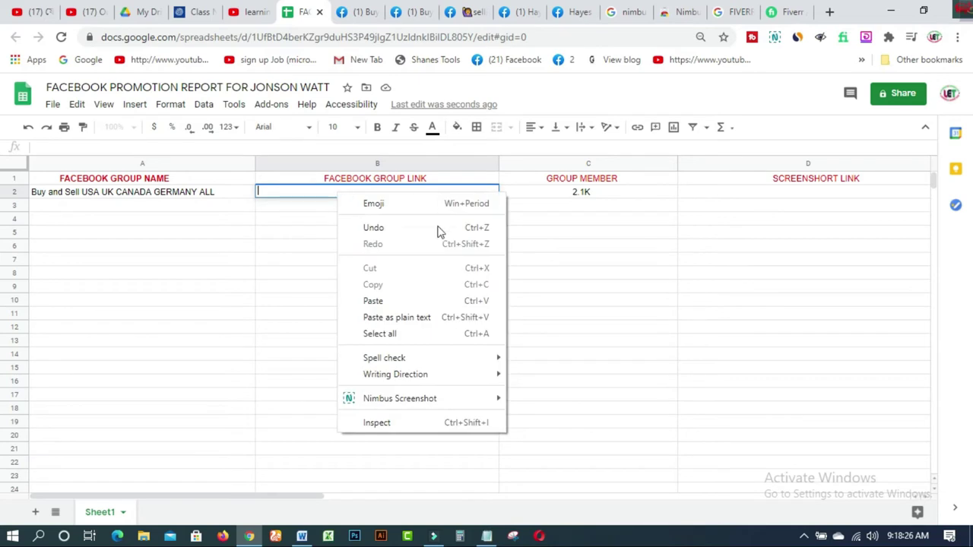
pyautogui.click(378, 301)
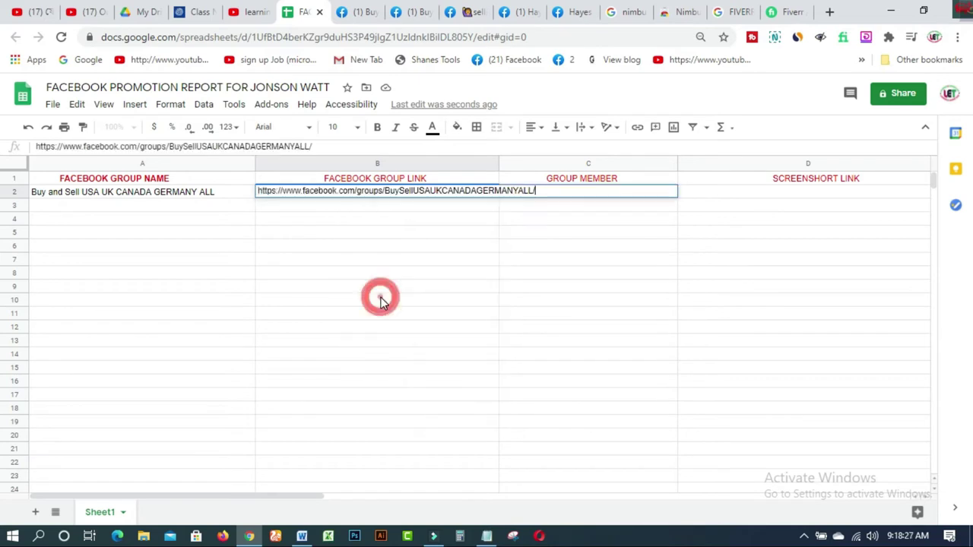
# Step: Widen column B to fit the whole group link and select cell D2 under SCREENSHORT LINK
pyautogui.click(498, 163)
pyautogui.moveTo(497, 164); pyautogui.dragTo(544, 164)
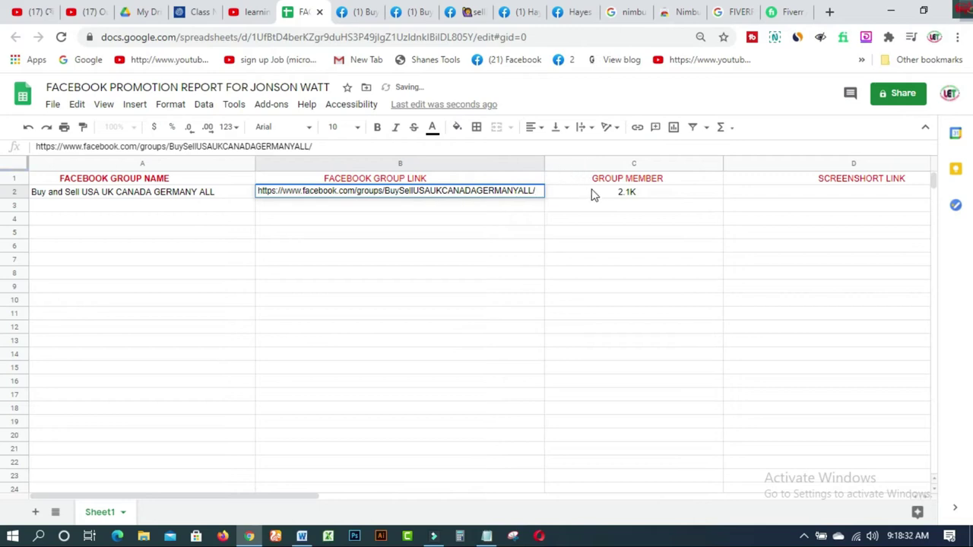
pyautogui.click(834, 196)
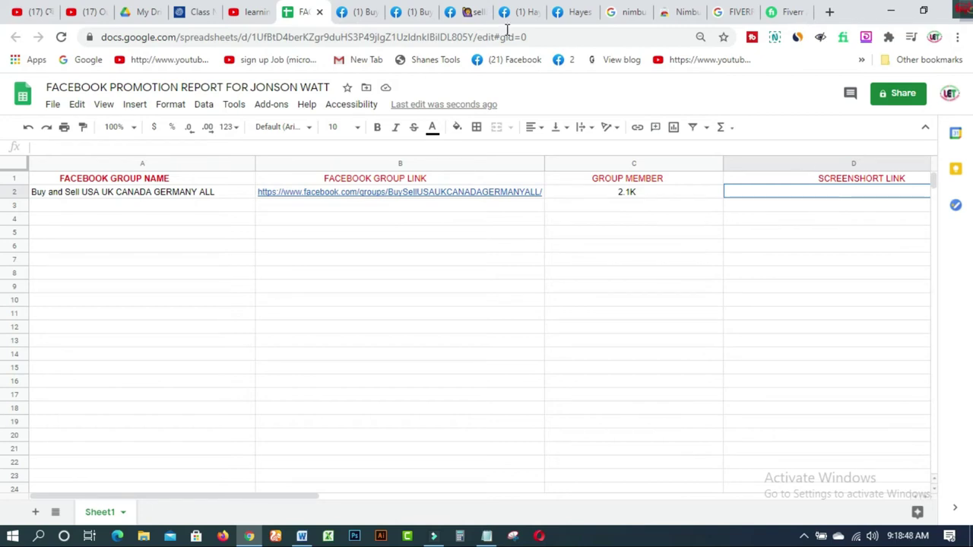
# Step: View the watch post in the Facebook group, and open the Nimbus Screenshot & Screen Video Recorder store page from the Google results in a new tab
pyautogui.click(361, 12)
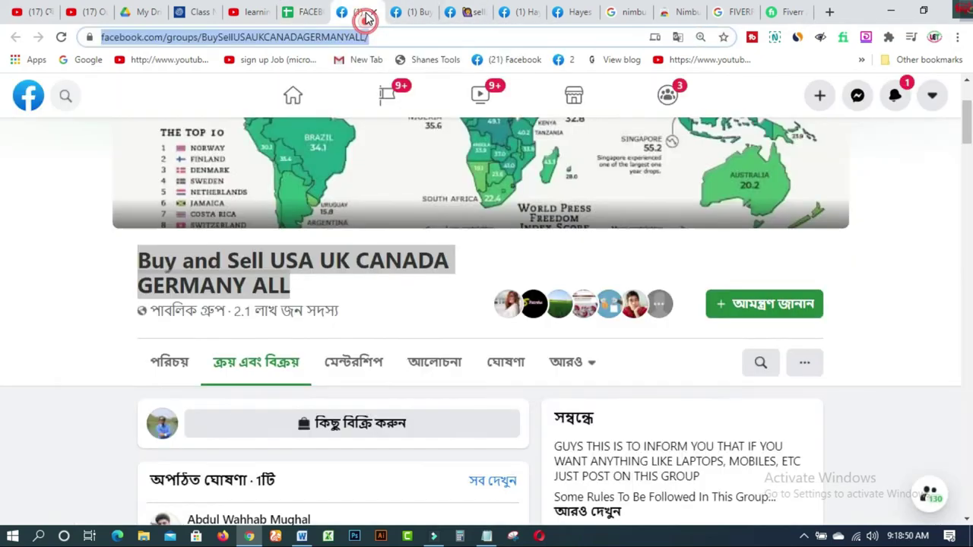
pyautogui.click(421, 13)
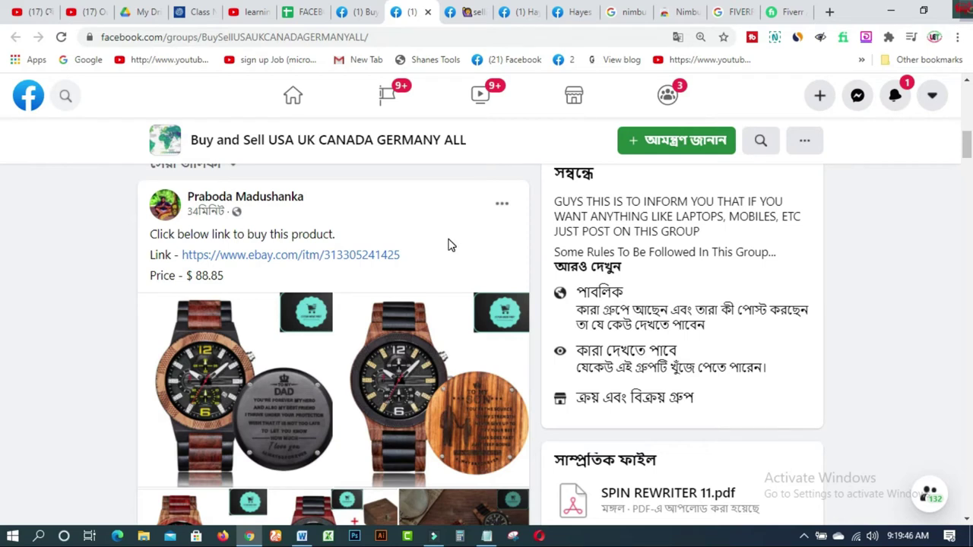
pyautogui.click(627, 18)
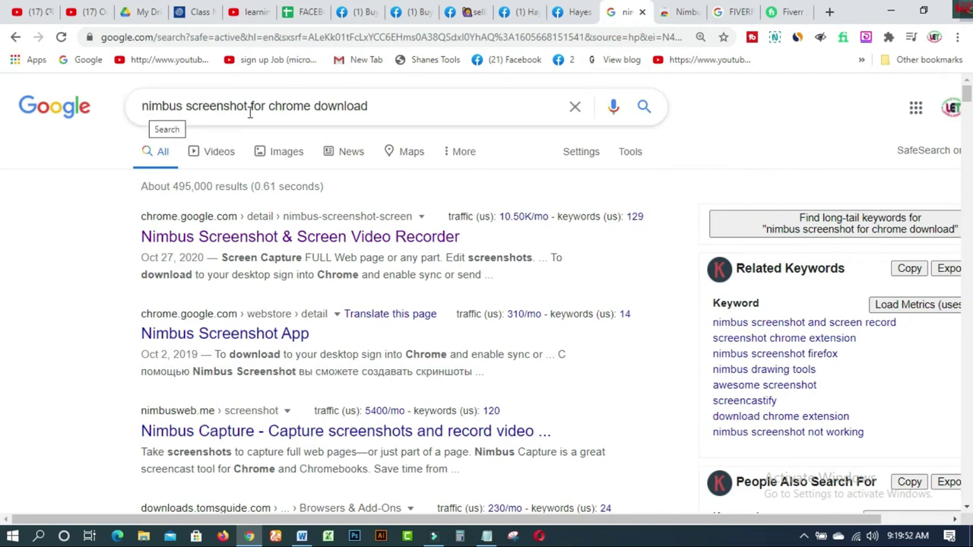
pyautogui.click(389, 105)
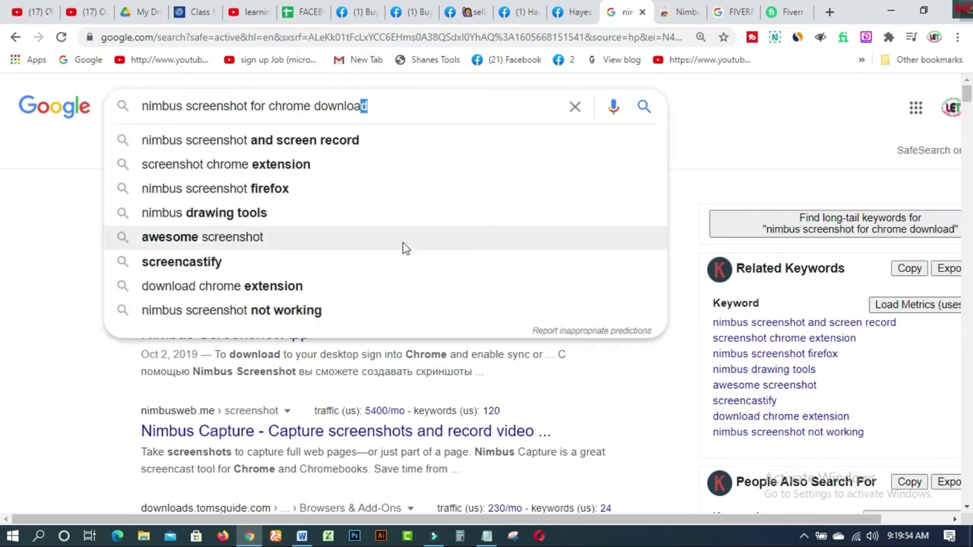
pyautogui.click(465, 95)
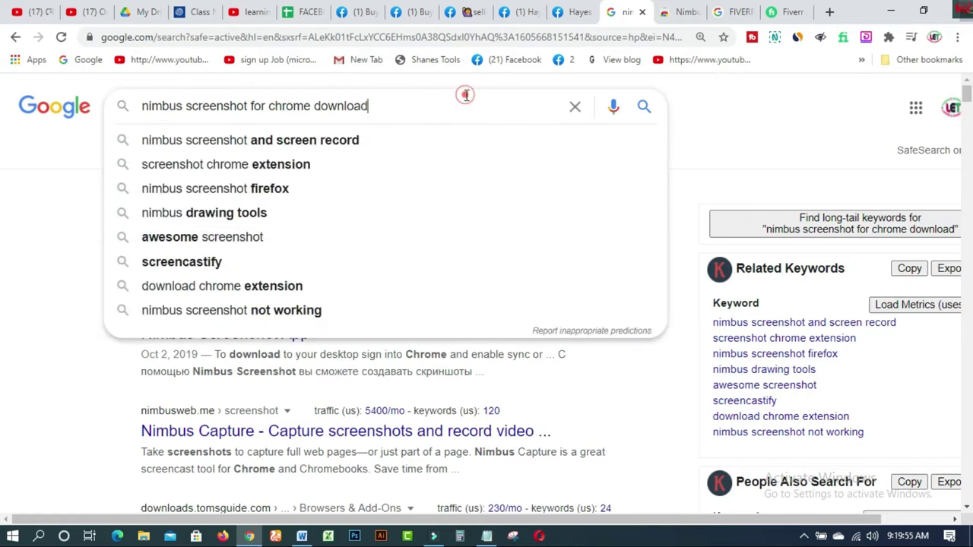
pyautogui.click(80, 210)
pyautogui.rightClick(399, 245)
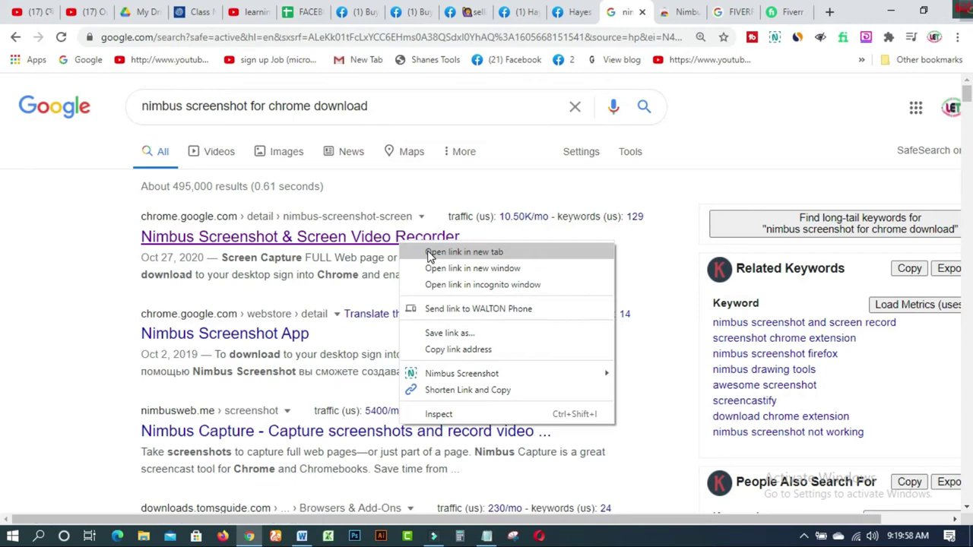
pyautogui.click(432, 251)
pyautogui.click(639, 14)
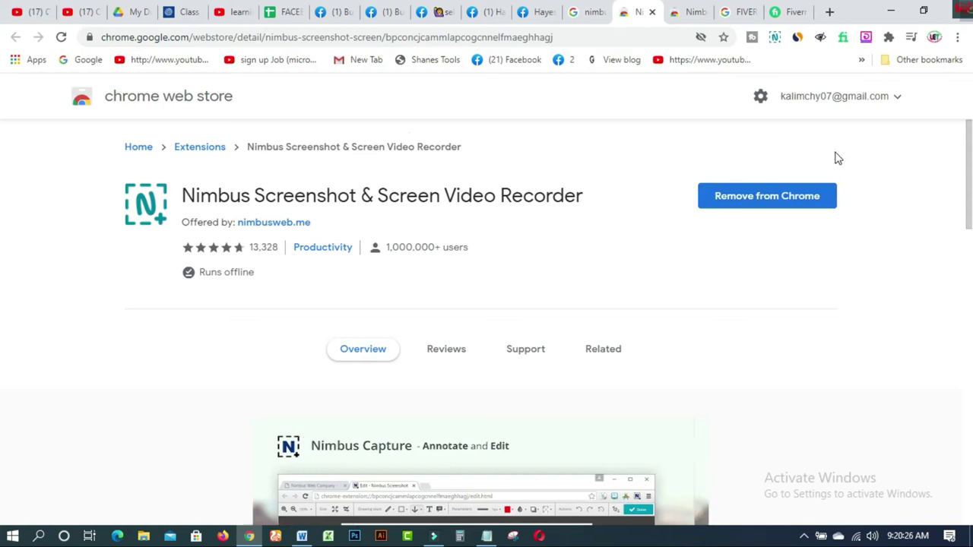
# Step: Search Google for lightshot screenshot download for chrome and view the Lightshot (screenshot tool) store page in a new tab
pyautogui.click(591, 17)
pyautogui.moveTo(183, 106); pyautogui.dragTo(145, 106)
pyautogui.write('LIGHT')
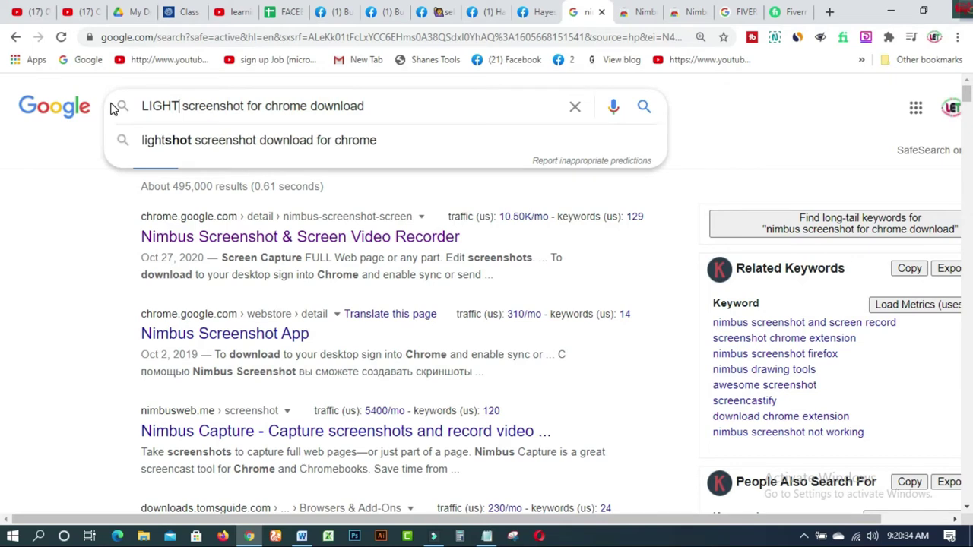
pyautogui.write('SHO')
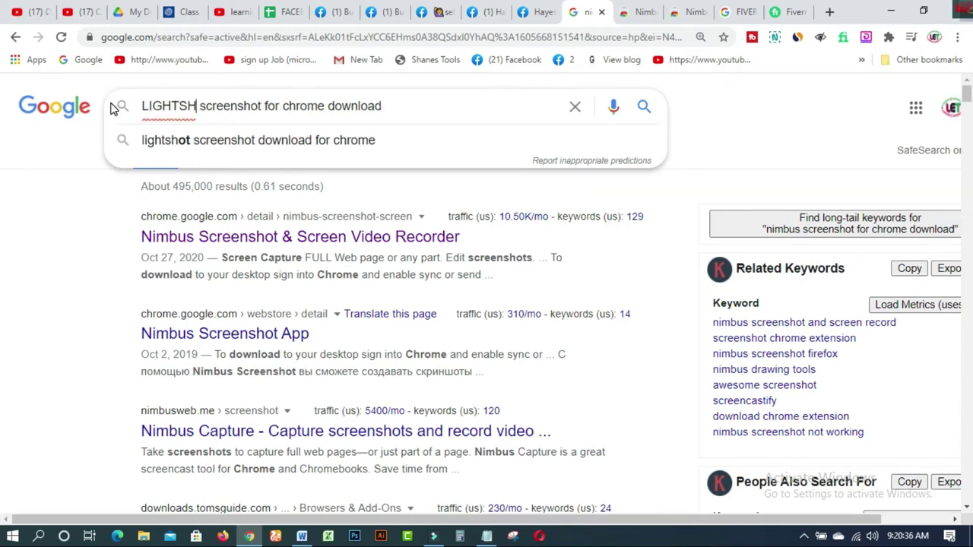
pyautogui.write('T')
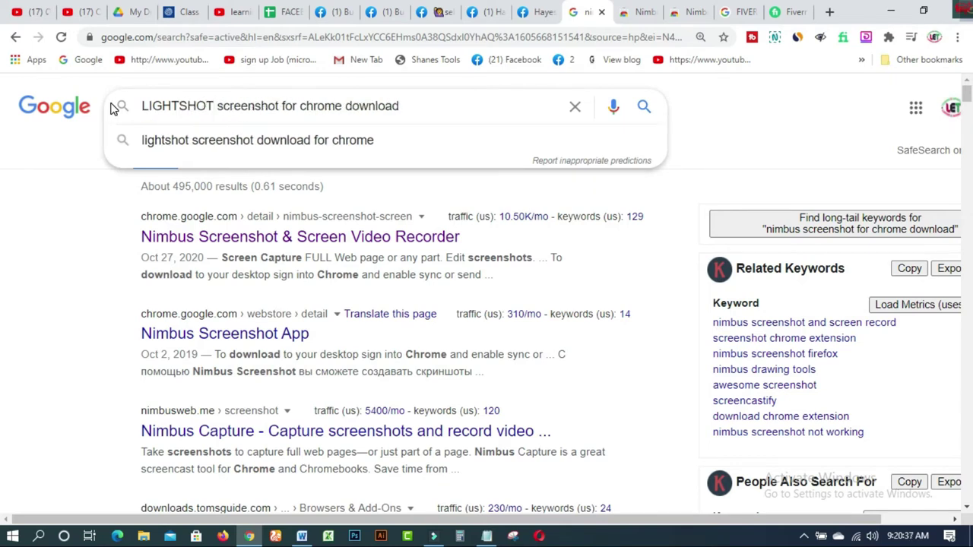
pyautogui.click(198, 141)
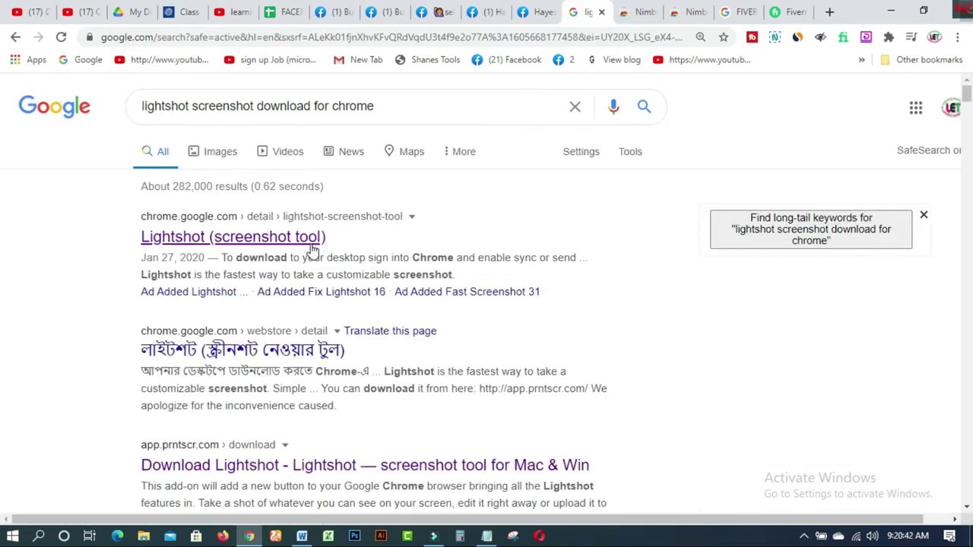
pyautogui.rightClick(272, 238)
pyautogui.click(295, 251)
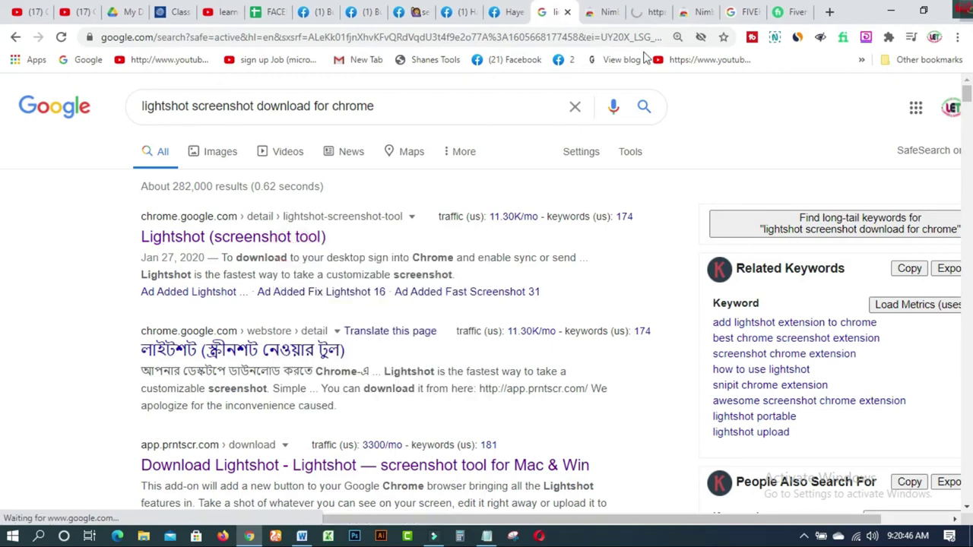
pyautogui.click(646, 12)
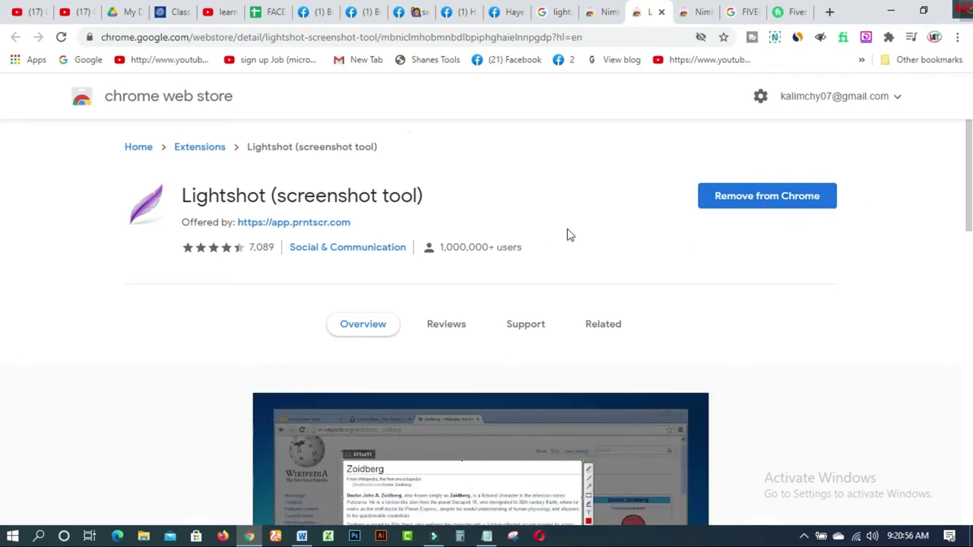
# Step: Close the Lightshot store page and the duplicate Nimbus Screenshot store page
pyautogui.click(661, 12)
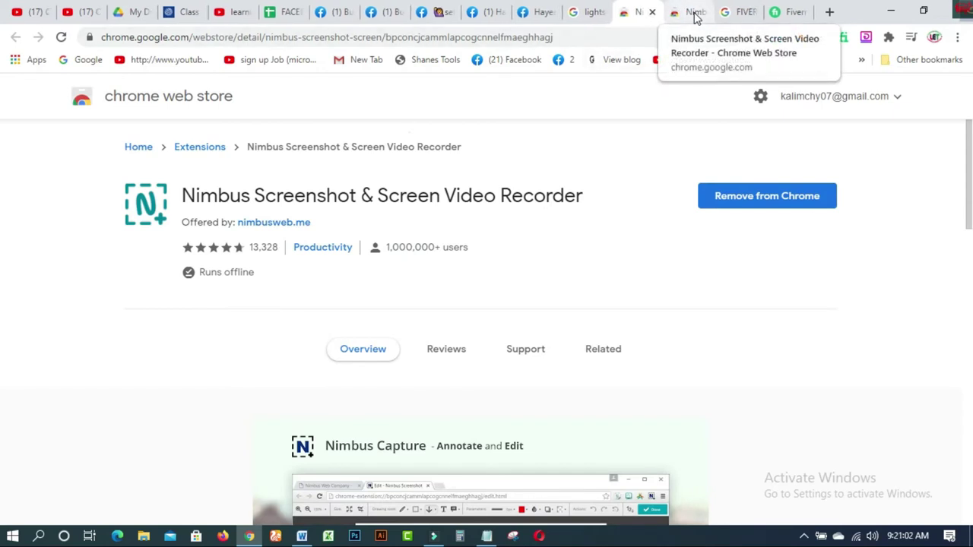
pyautogui.click(689, 14)
pyautogui.click(703, 13)
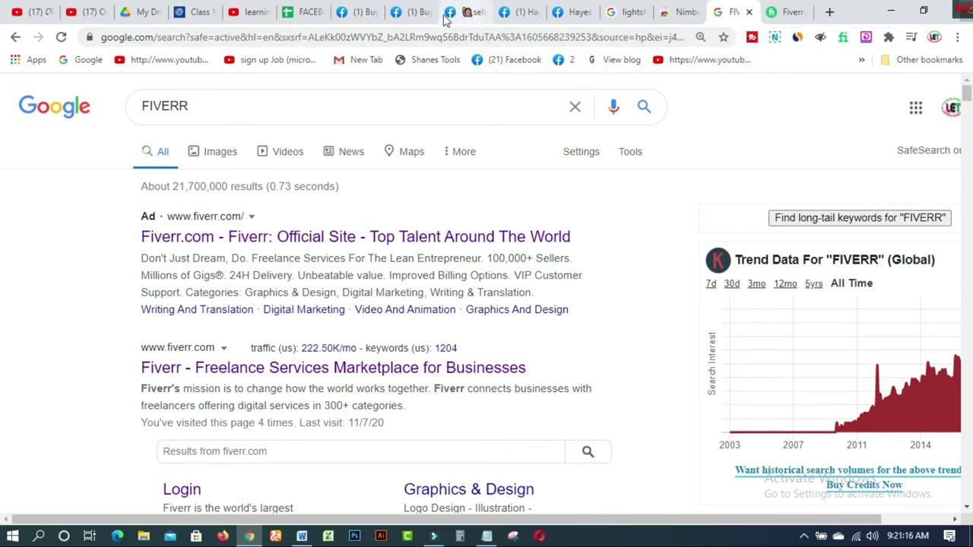
# Step: Capture the watch post in the Buy and Sell USA UK CANADA GERMANY ALL group as a Nimbus selected area, about 574 x 572, and quick-upload it
pyautogui.click(414, 13)
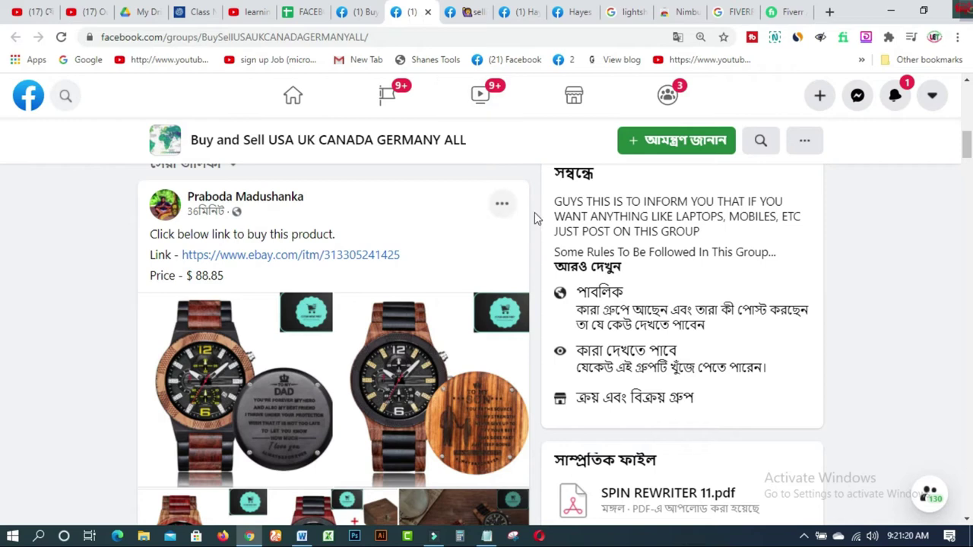
pyautogui.click(774, 38)
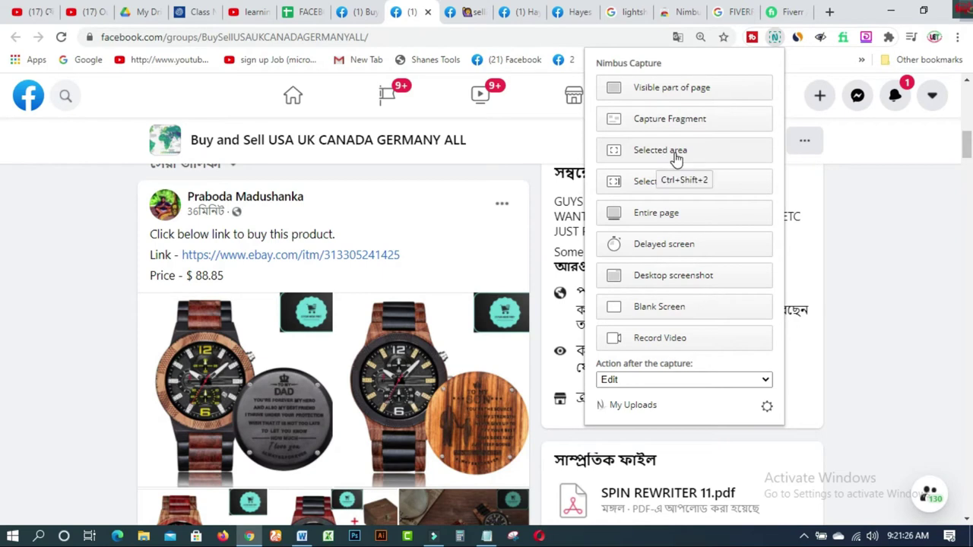
pyautogui.click(676, 158)
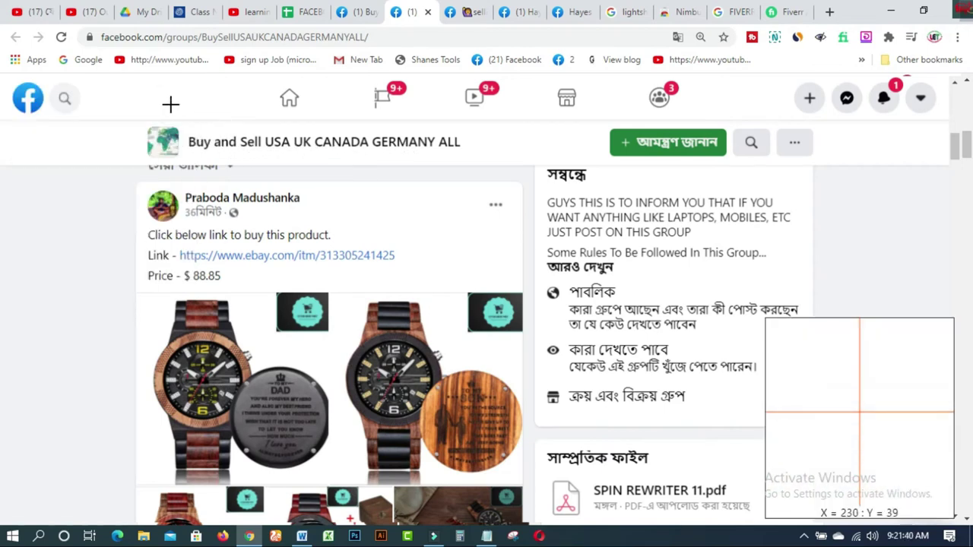
pyautogui.moveTo(129, 119)
pyautogui.mouseDown()
pyautogui.moveTo(176, 231)
pyautogui.moveTo(332, 459)
pyautogui.moveTo(538, 535)
pyautogui.mouseUp()
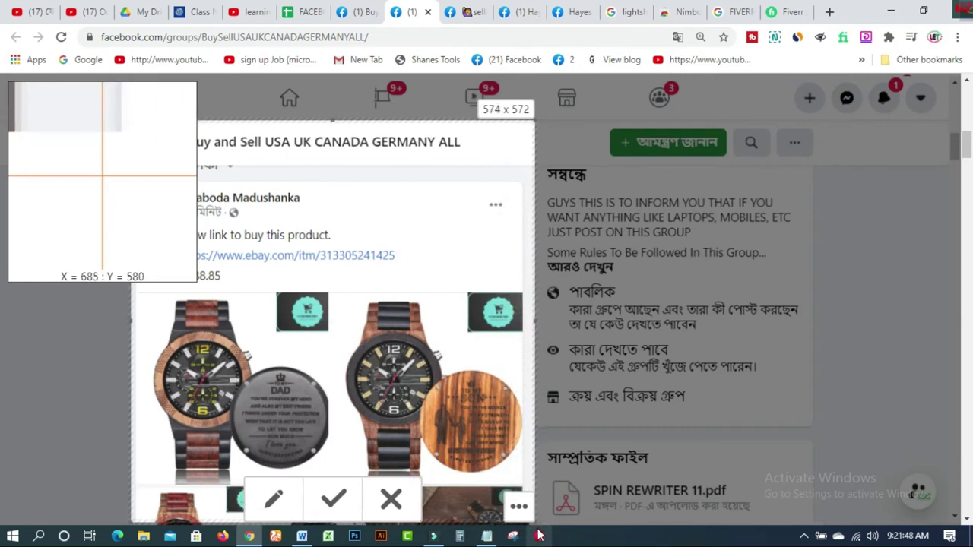
pyautogui.click(519, 506)
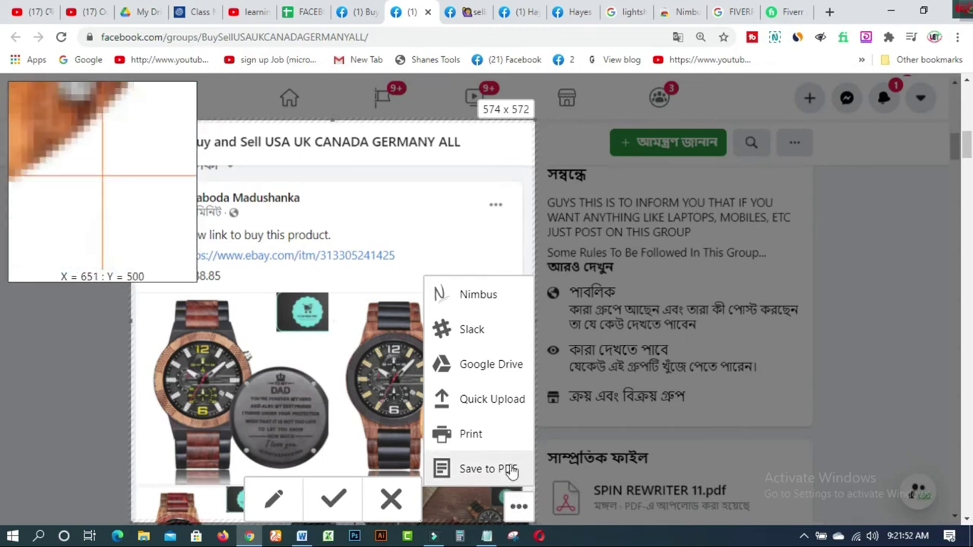
pyautogui.click(488, 408)
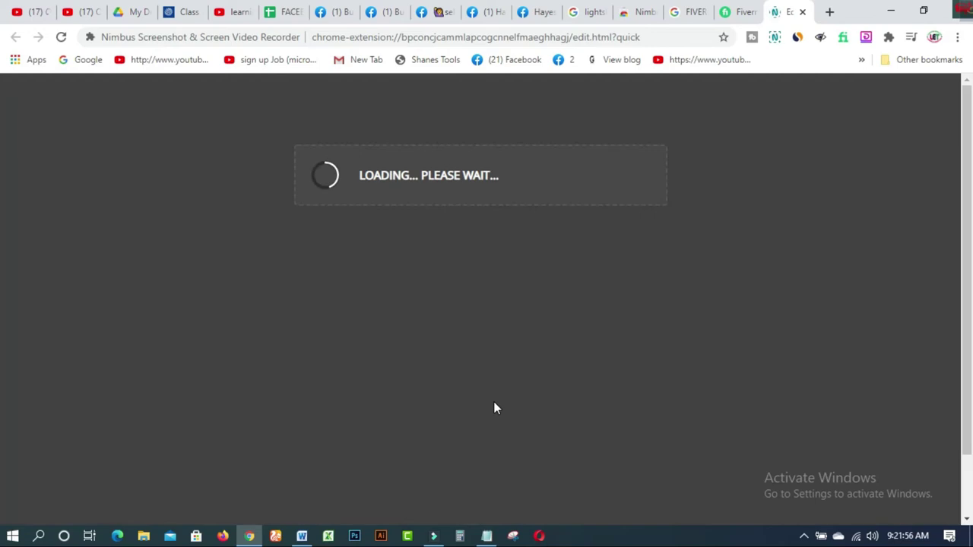
pyautogui.click(504, 161)
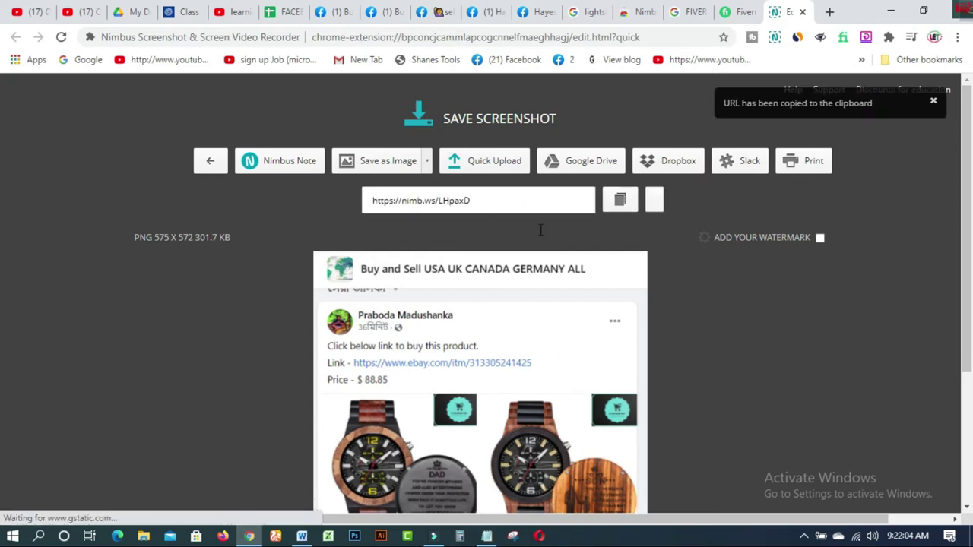
# Step: Copy the uploaded watch post screenshot's nimb.ws link to the clipboard
pyautogui.moveTo(962, 213)
pyautogui.mouseDown()
pyautogui.moveTo(970, 321)
pyautogui.moveTo(971, 223)
pyautogui.mouseUp()
pyautogui.click(481, 190)
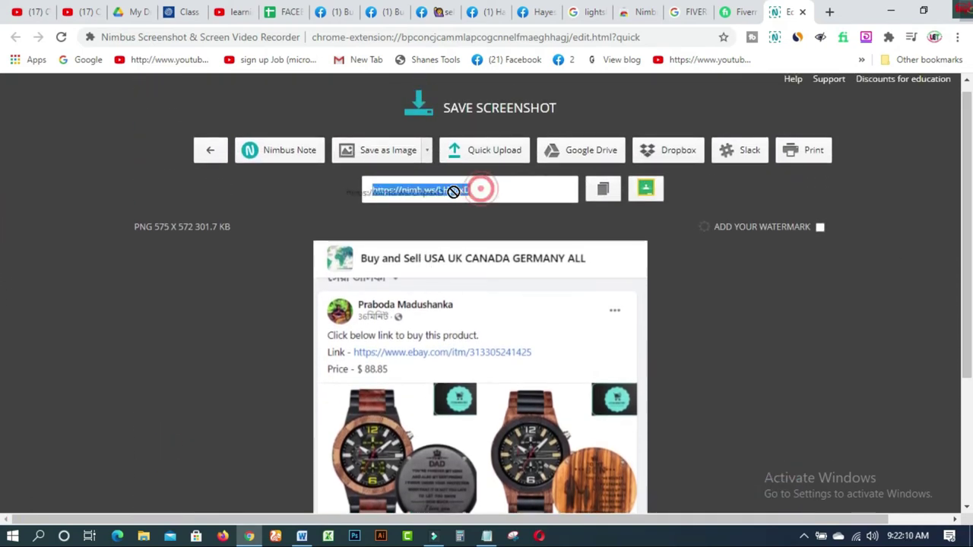
pyautogui.click(603, 191)
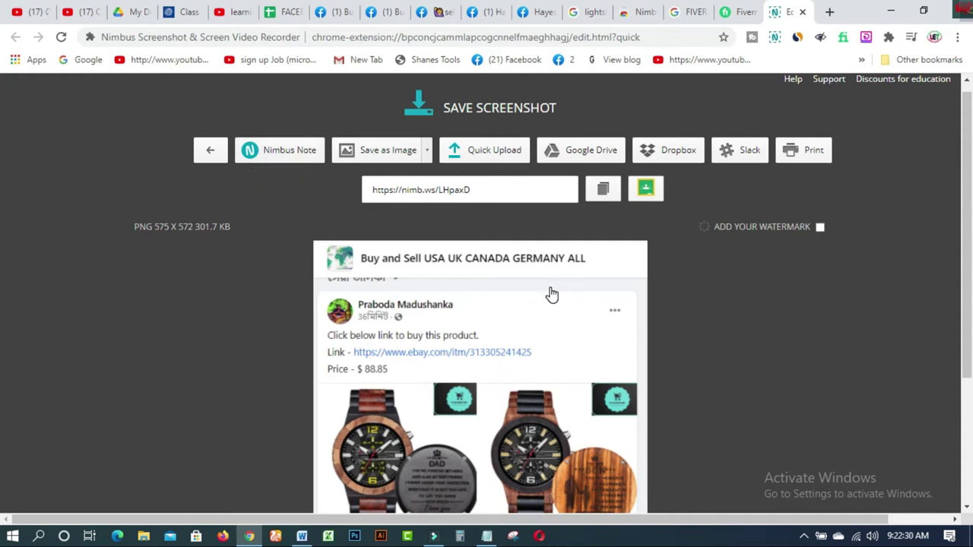
pyautogui.click(289, 14)
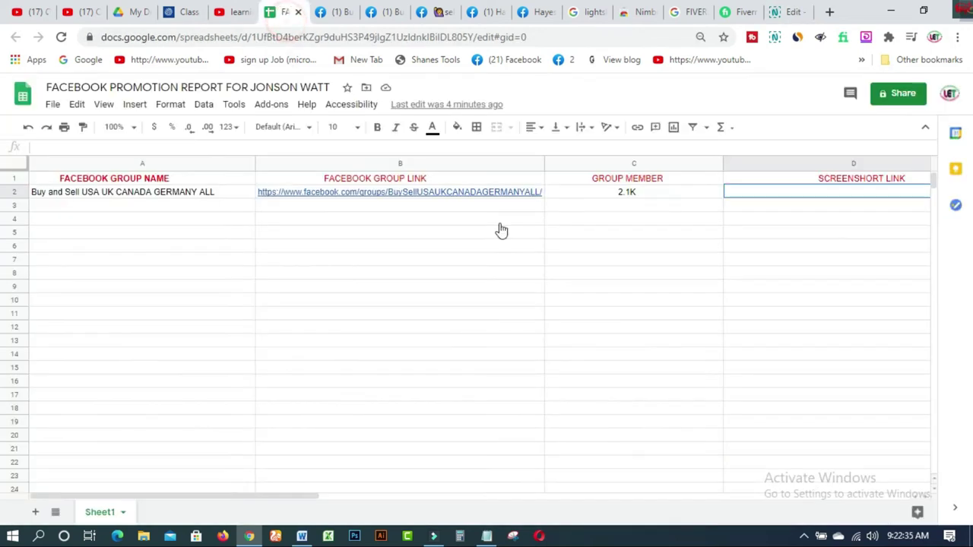
pyautogui.click(807, 191)
pyautogui.click(775, 210)
pyautogui.click(595, 182)
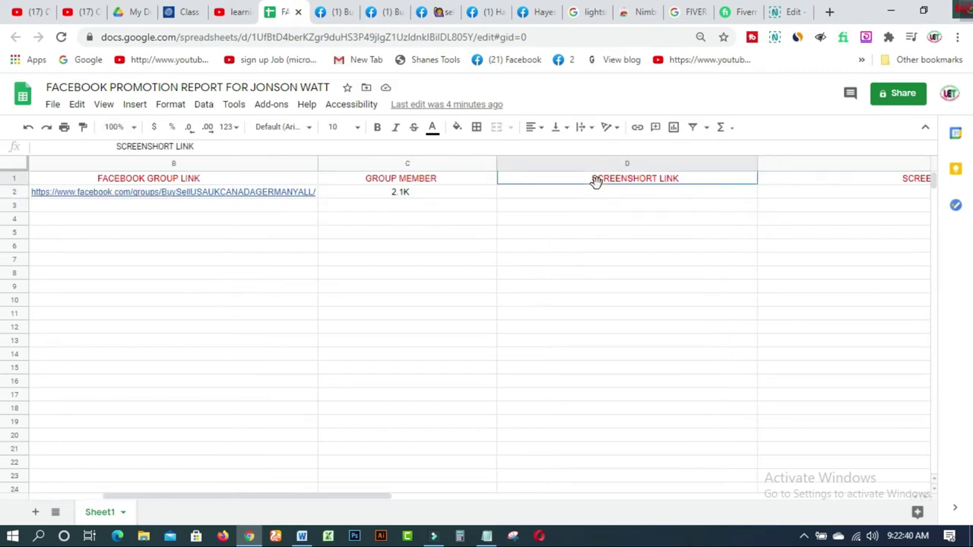
pyautogui.click(588, 192)
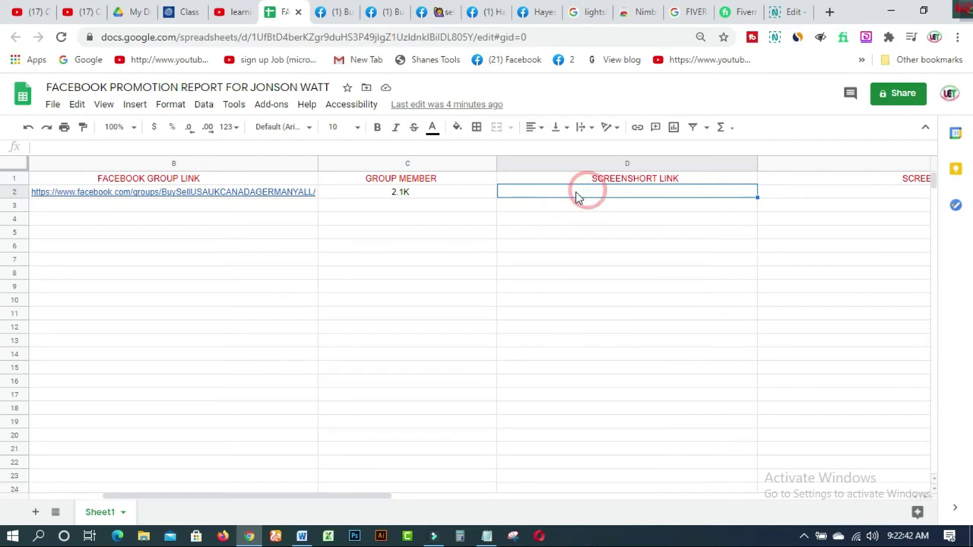
pyautogui.doubleClick(512, 190)
pyautogui.rightClick(553, 190)
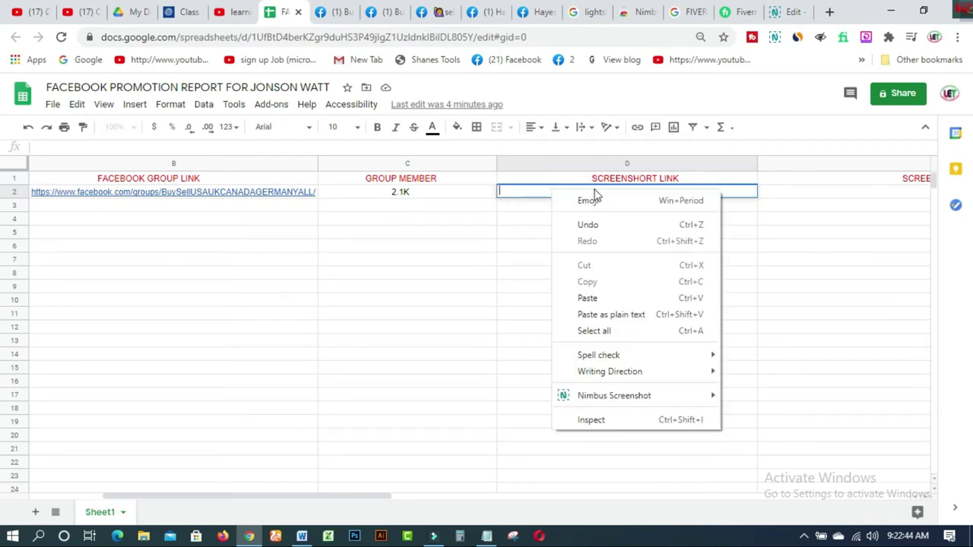
pyautogui.click(593, 298)
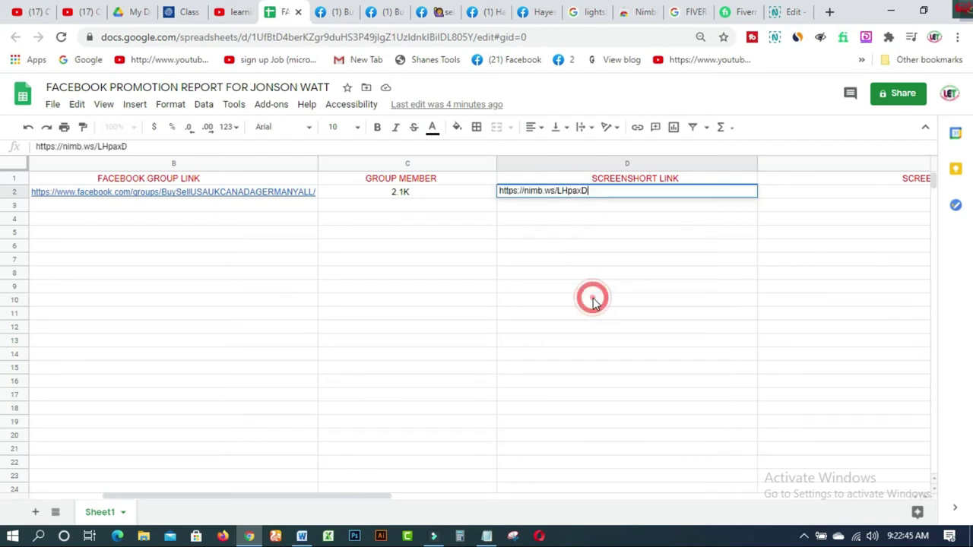
pyautogui.click(497, 190)
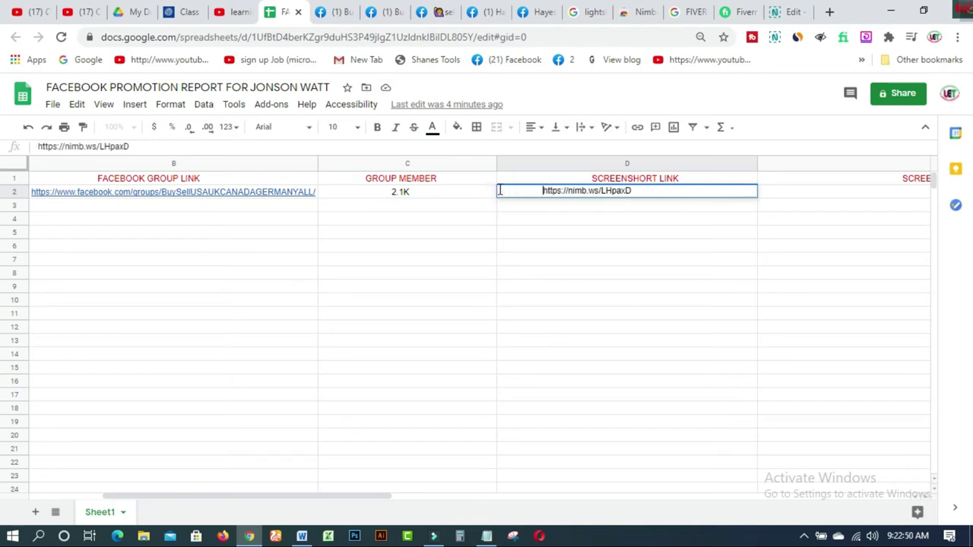
pyautogui.click(876, 195)
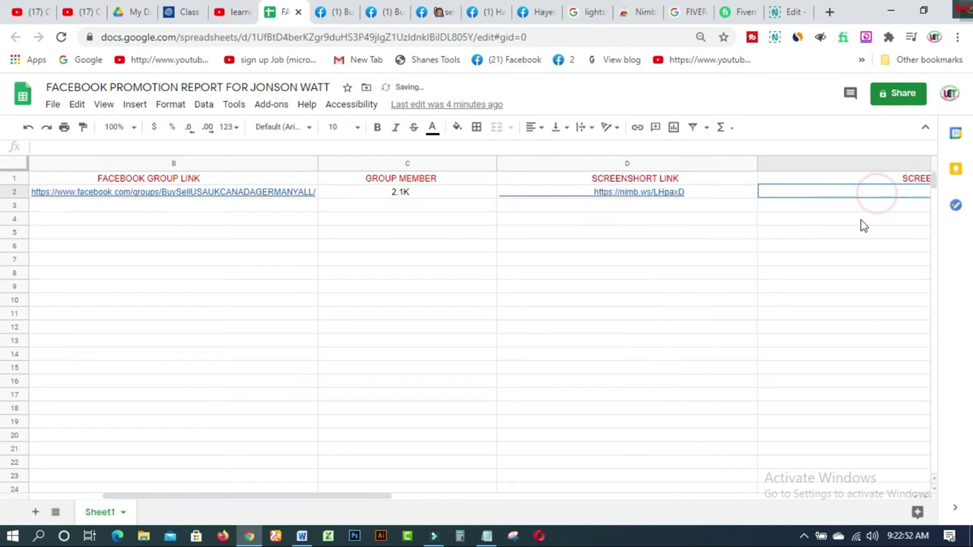
# Step: Copy the watch post's permalink from its timestamp in the Facebook group
pyautogui.moveTo(360, 498); pyautogui.dragTo(551, 509)
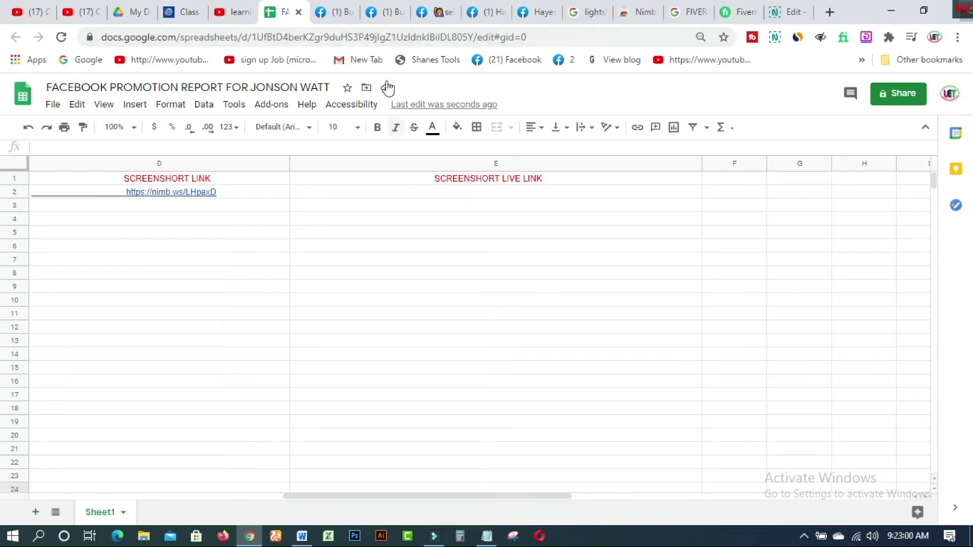
pyautogui.click(386, 12)
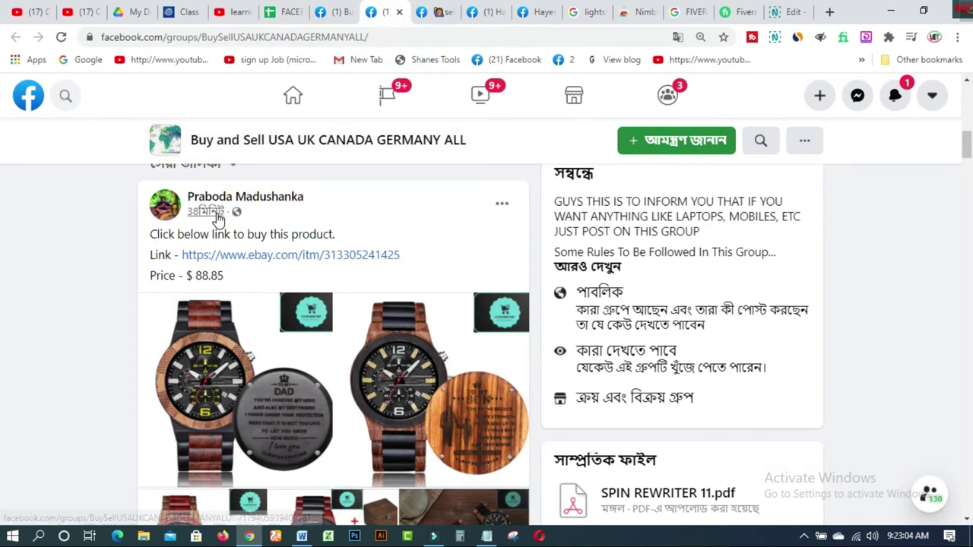
pyautogui.moveTo(219, 218)
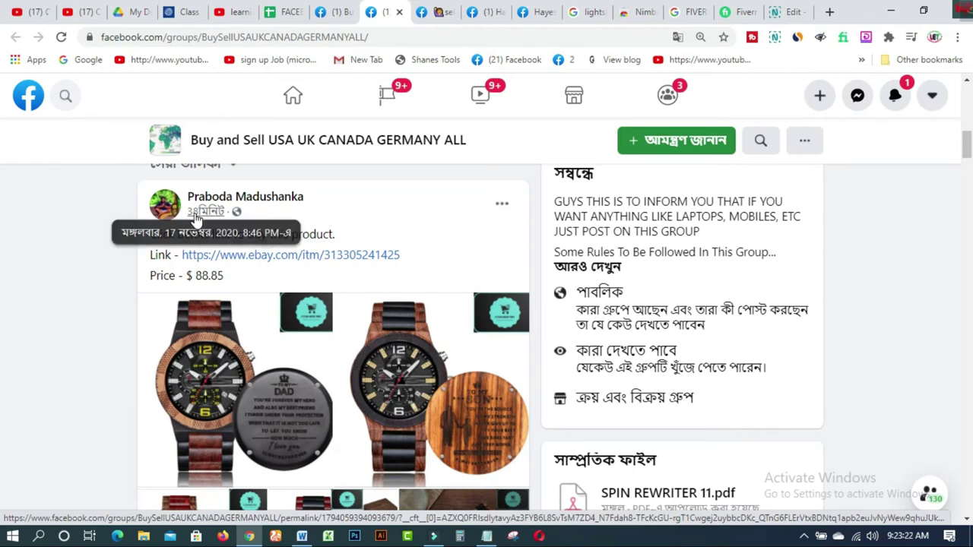
pyautogui.rightClick(196, 218)
pyautogui.click(262, 327)
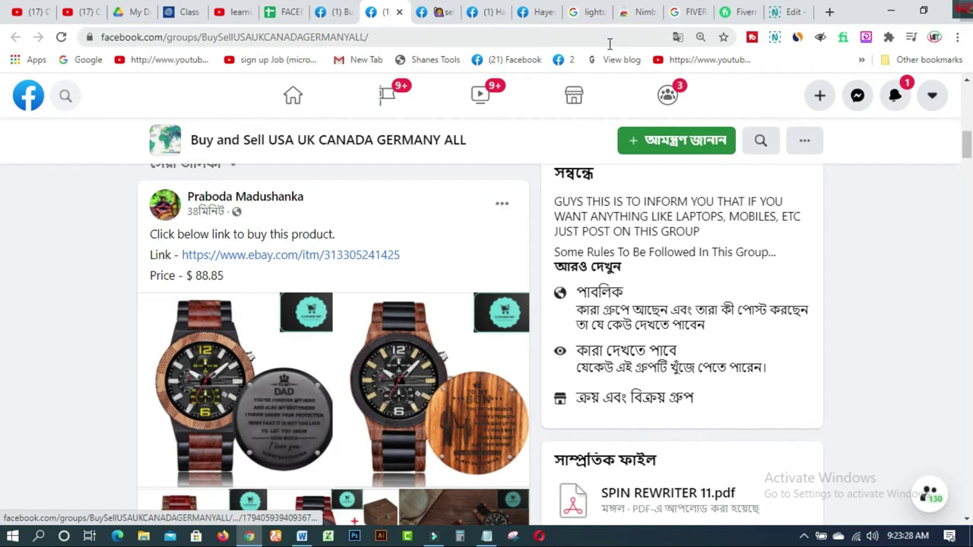
# Step: Paste the watch post's permalink into cell E2 of the report under SCREENSHORT LIVE LINK
pyautogui.click(282, 12)
pyautogui.click(459, 196)
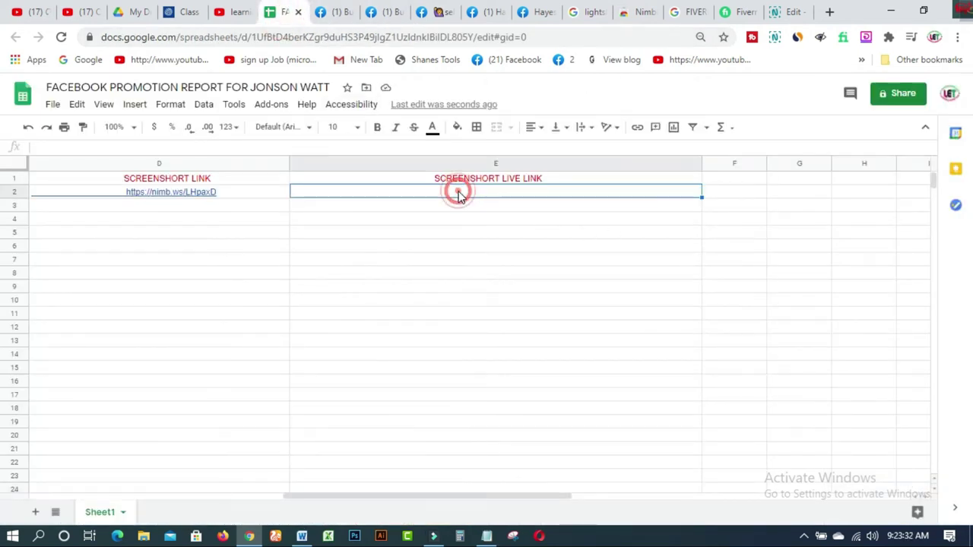
pyautogui.click(458, 196)
pyautogui.doubleClick(353, 194)
pyautogui.rightClick(362, 192)
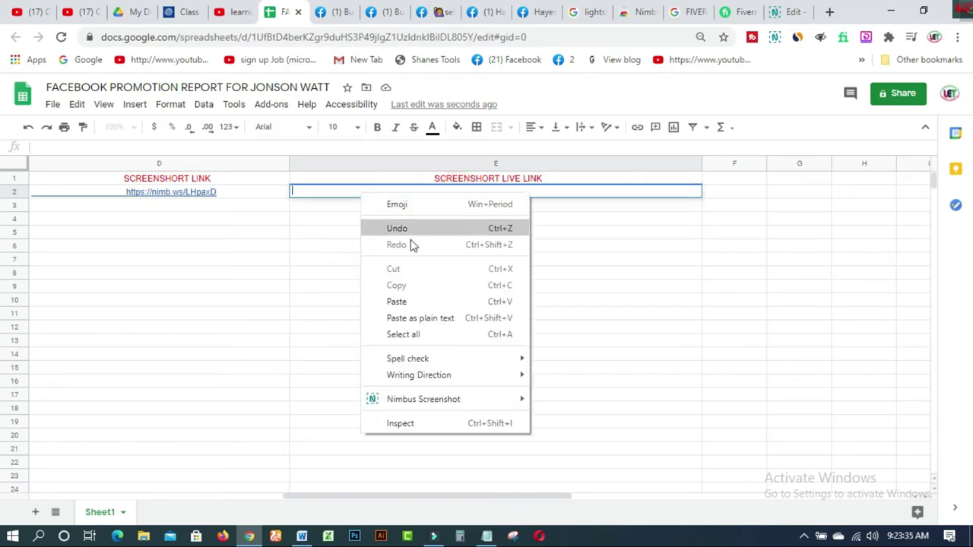
pyautogui.click(393, 302)
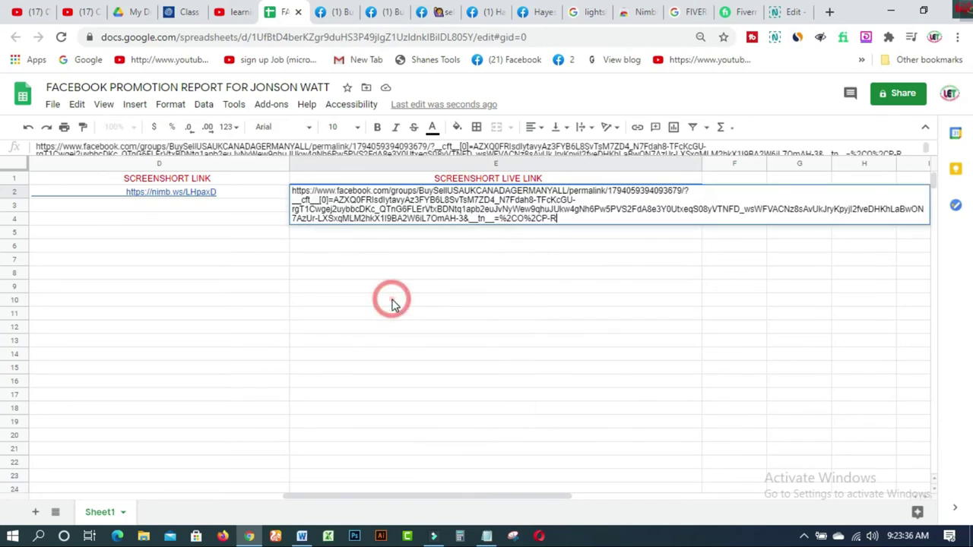
pyautogui.click(278, 233)
pyautogui.moveTo(489, 499); pyautogui.dragTo(278, 480)
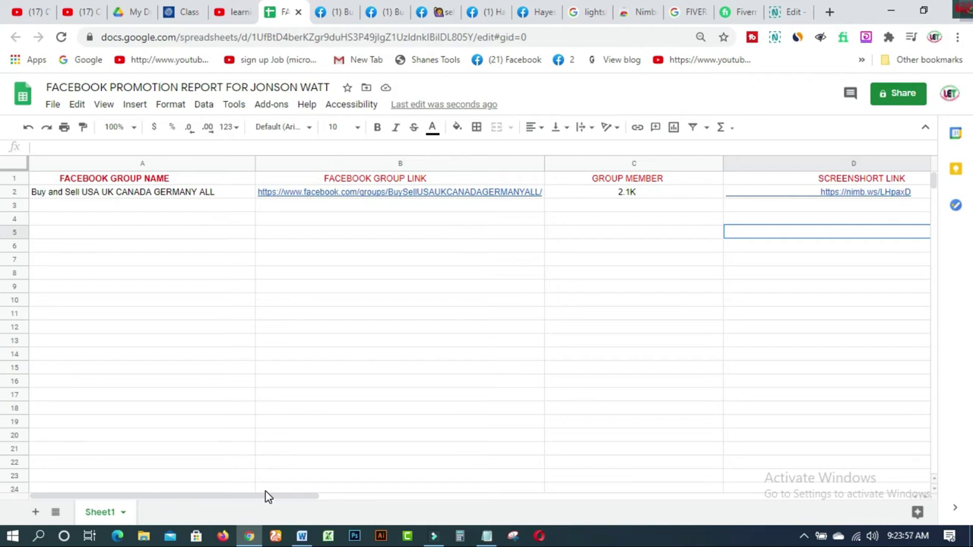
pyautogui.moveTo(247, 498); pyautogui.dragTo(262, 483)
# Step: Capture the fabrics post in the girls' wholesale group as a Nimbus selected area, about 575 x 570, and copy its quick-upload link
pyautogui.click(441, 14)
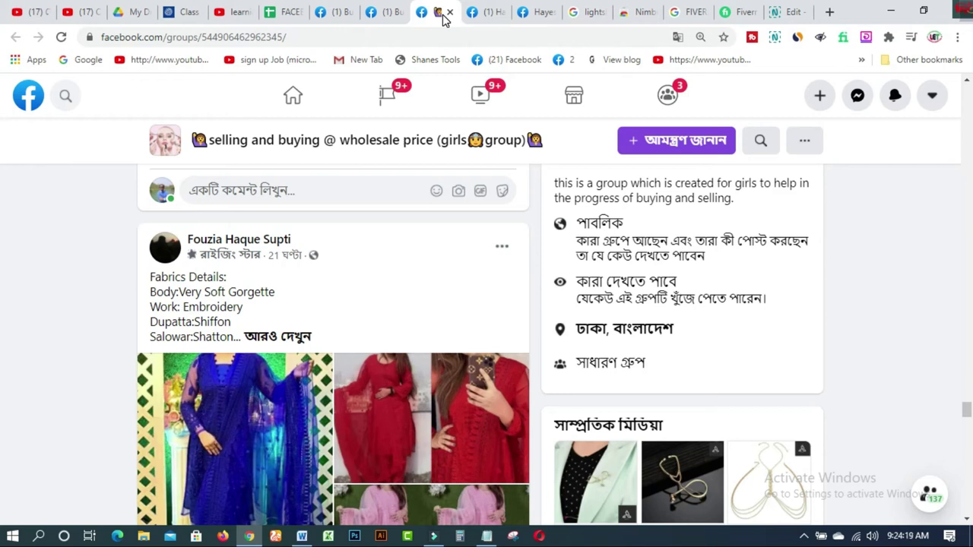
pyautogui.click(774, 38)
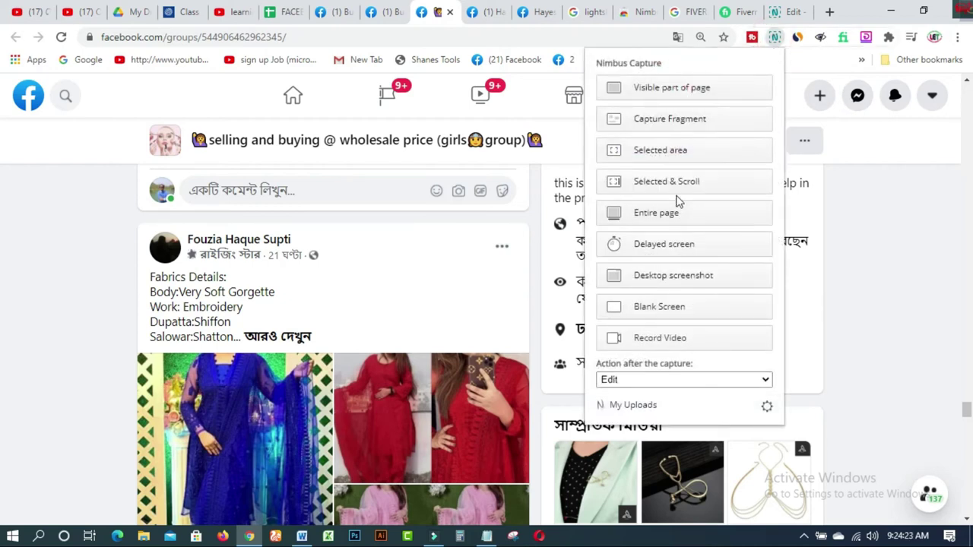
pyautogui.click(674, 154)
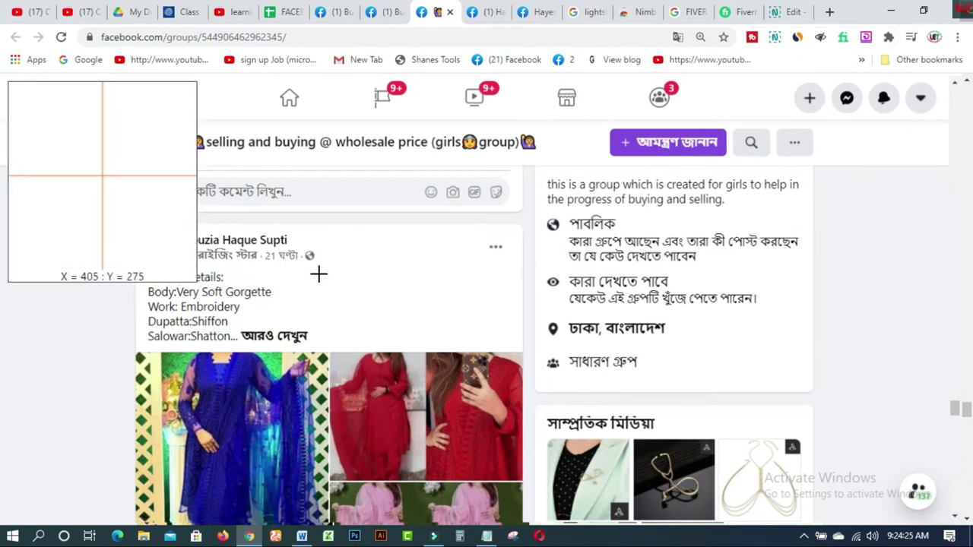
pyautogui.moveTo(133, 121); pyautogui.dragTo(538, 533)
pyautogui.click(521, 508)
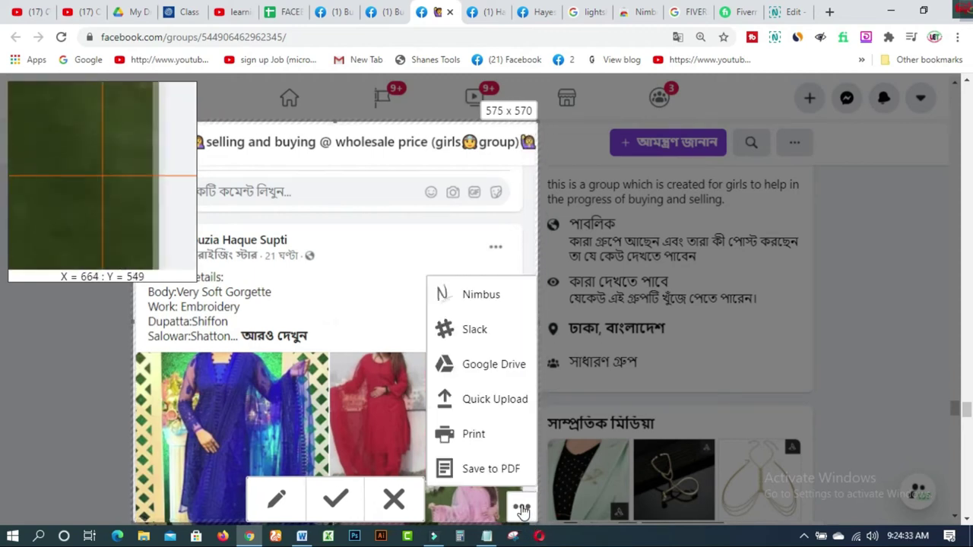
pyautogui.click(486, 403)
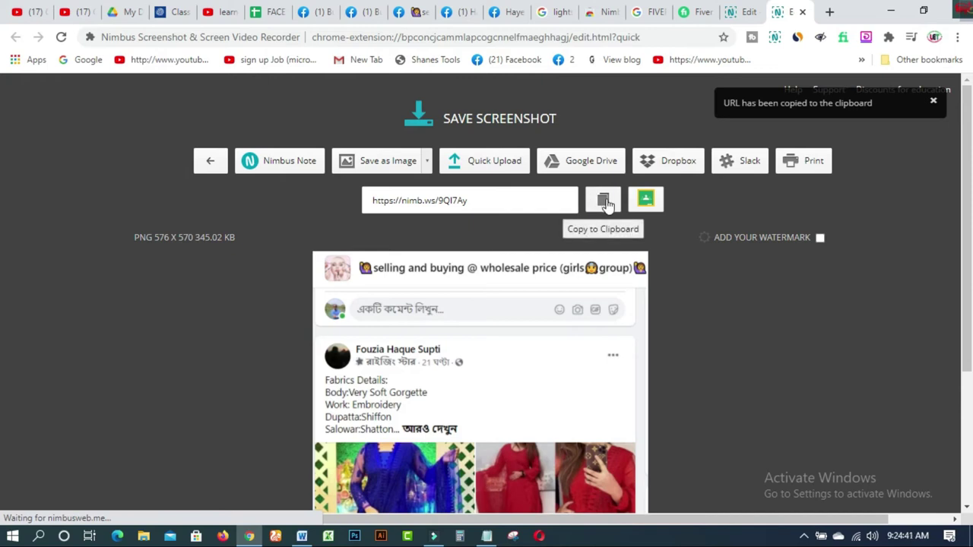
pyautogui.click(606, 202)
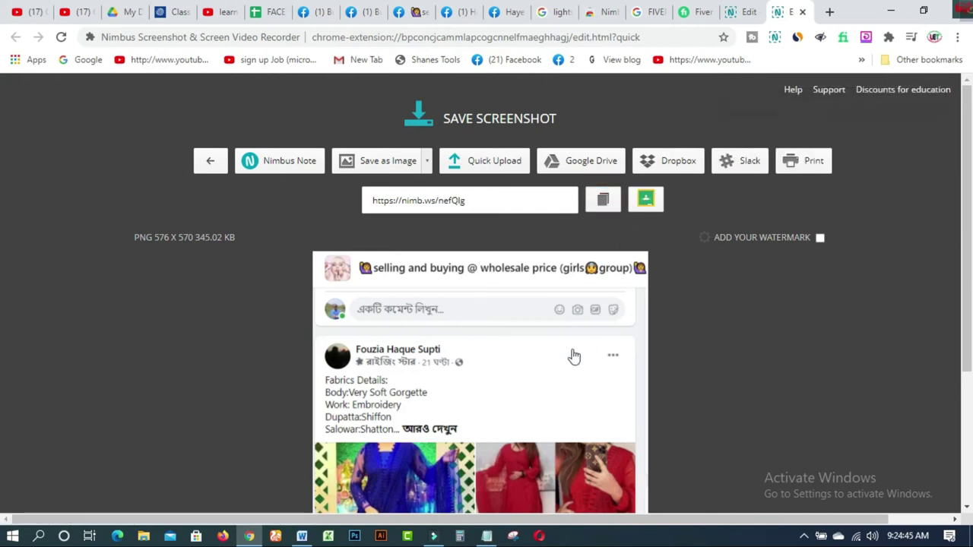
pyautogui.click(268, 11)
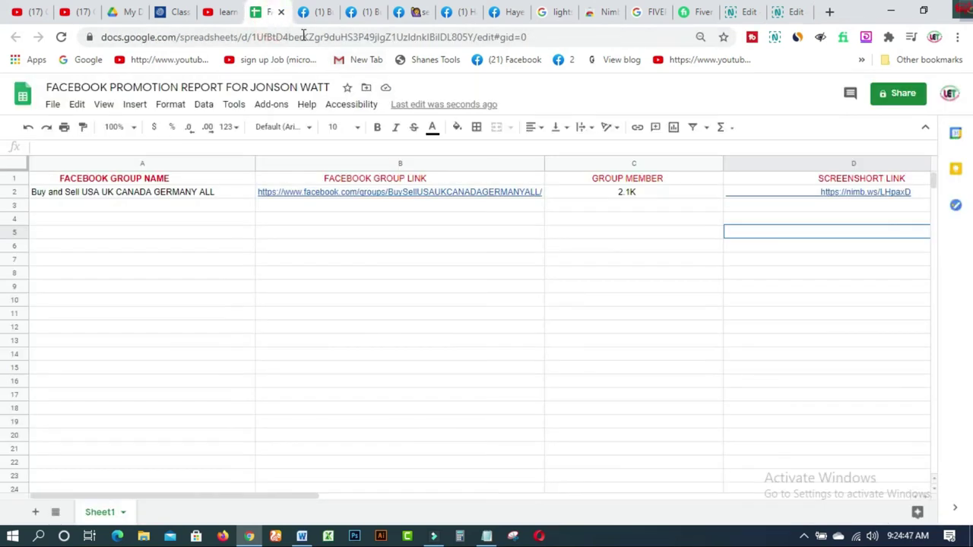
pyautogui.rightClick(749, 235)
pyautogui.press('Escape')
pyautogui.click(745, 232)
pyautogui.click(777, 207)
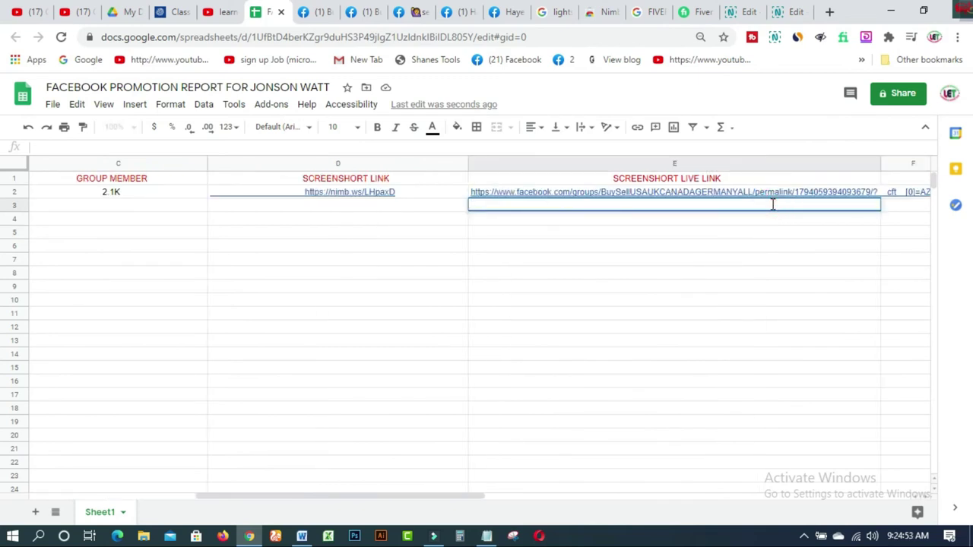
pyautogui.rightClick(530, 204)
pyautogui.click(565, 312)
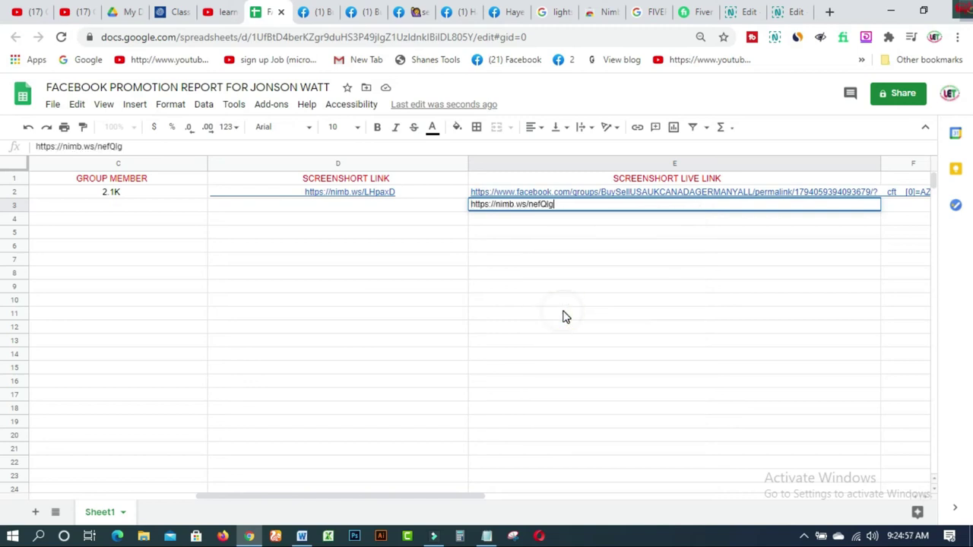
pyautogui.tripleClick(556, 204)
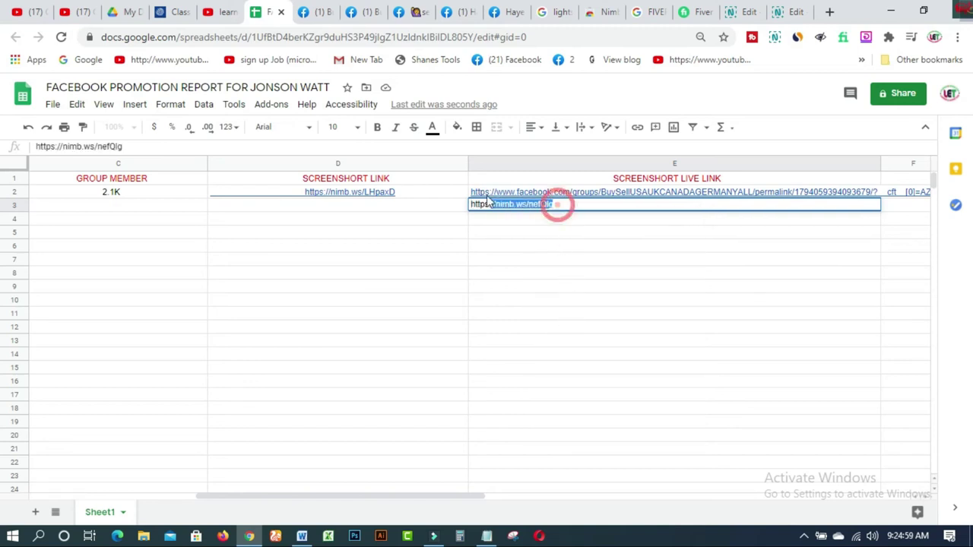
pyautogui.press('BackSpace')
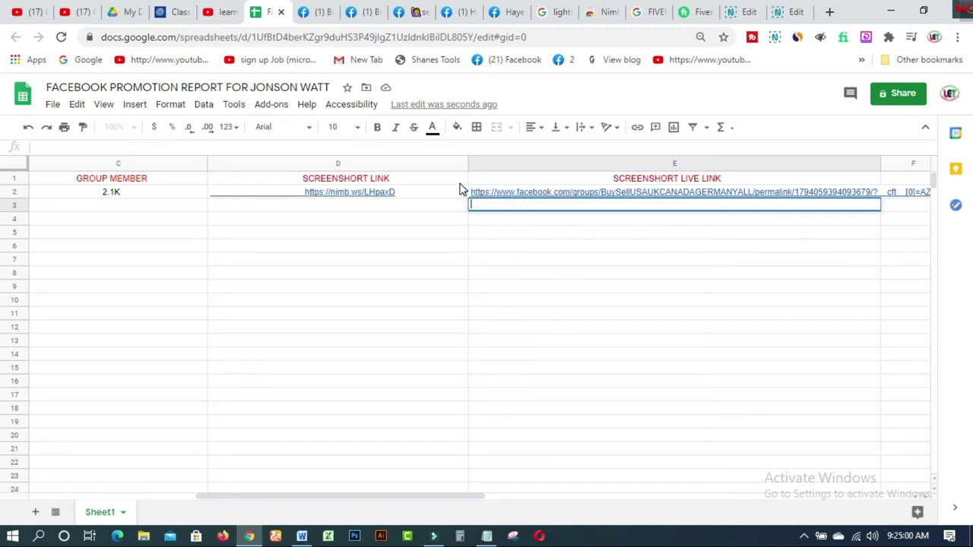
pyautogui.click(382, 203)
pyautogui.hotkey('ctrl', 'v')
pyautogui.click(210, 204)
pyautogui.hotkey('ctrl', 'shift', 'e')
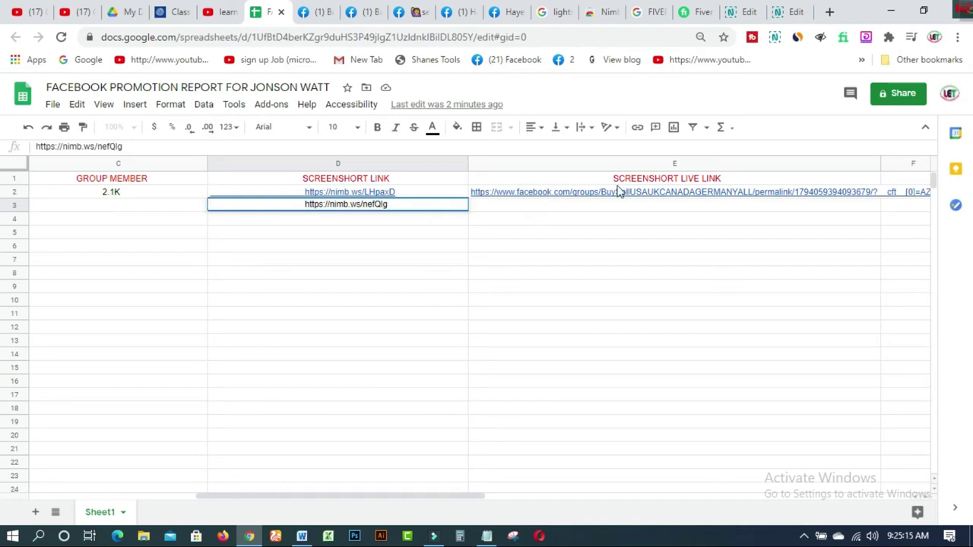
pyautogui.moveTo(670, 192)
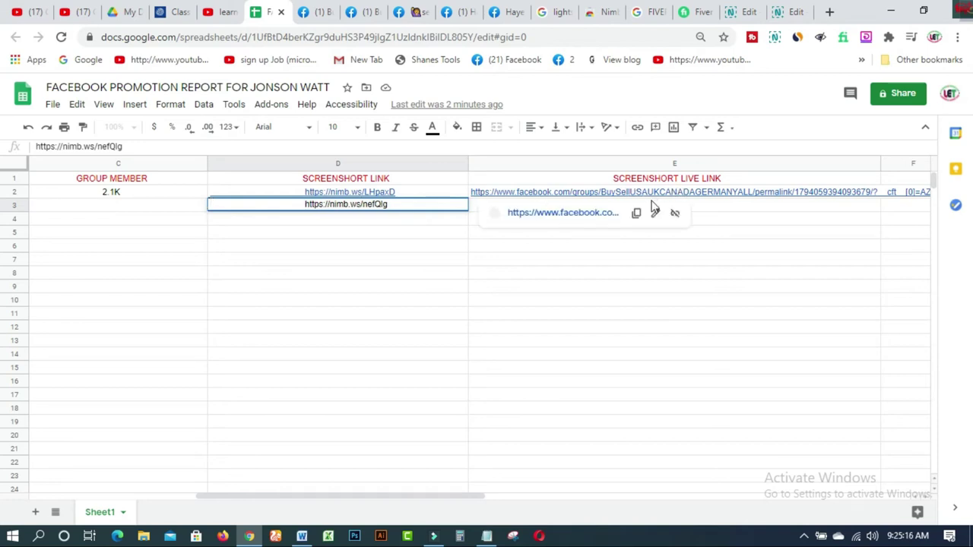
pyautogui.click(738, 208)
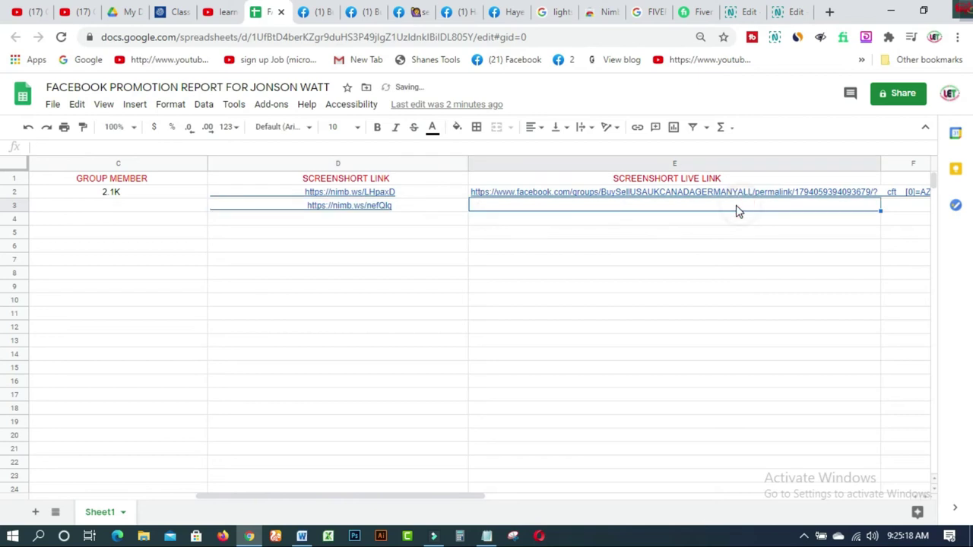
# Step: Copy the fabrics post's permalink from its timestamp in the girls' wholesale group and paste it into cell E3 of the report
pyautogui.click(458, 13)
pyautogui.click(418, 17)
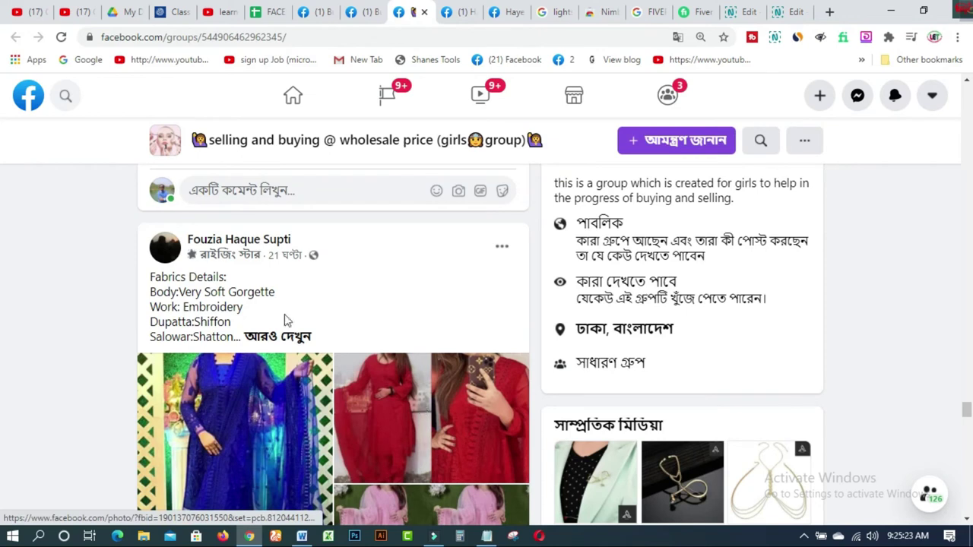
pyautogui.rightClick(288, 260)
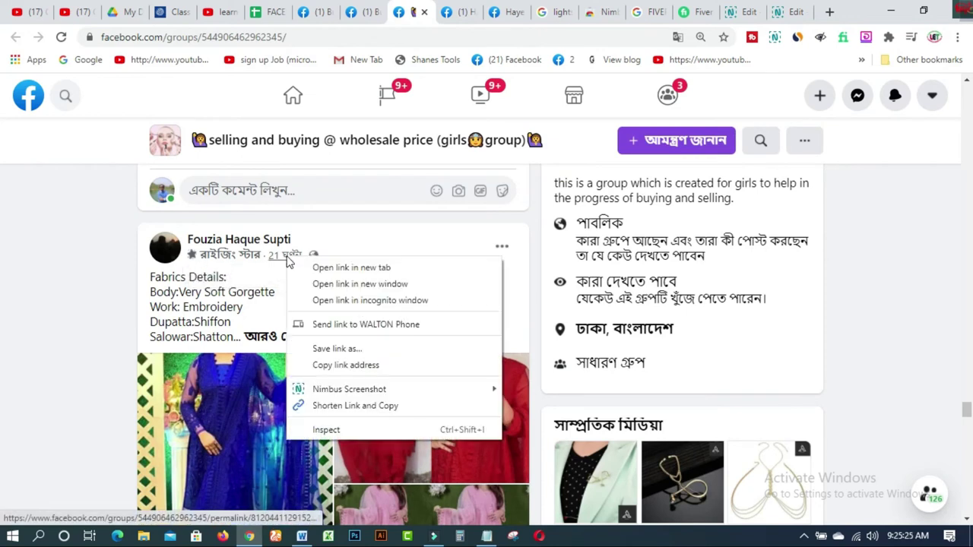
pyautogui.click(325, 366)
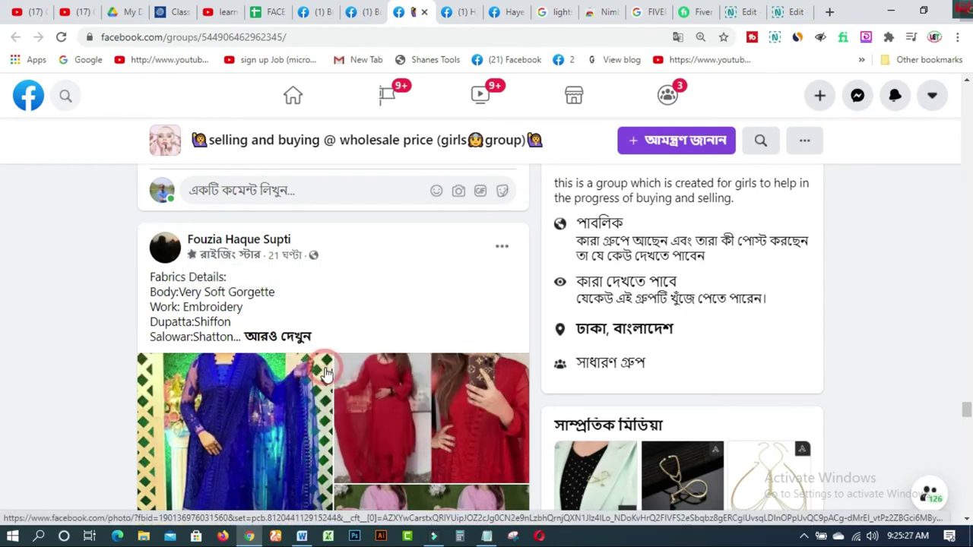
pyautogui.click(268, 17)
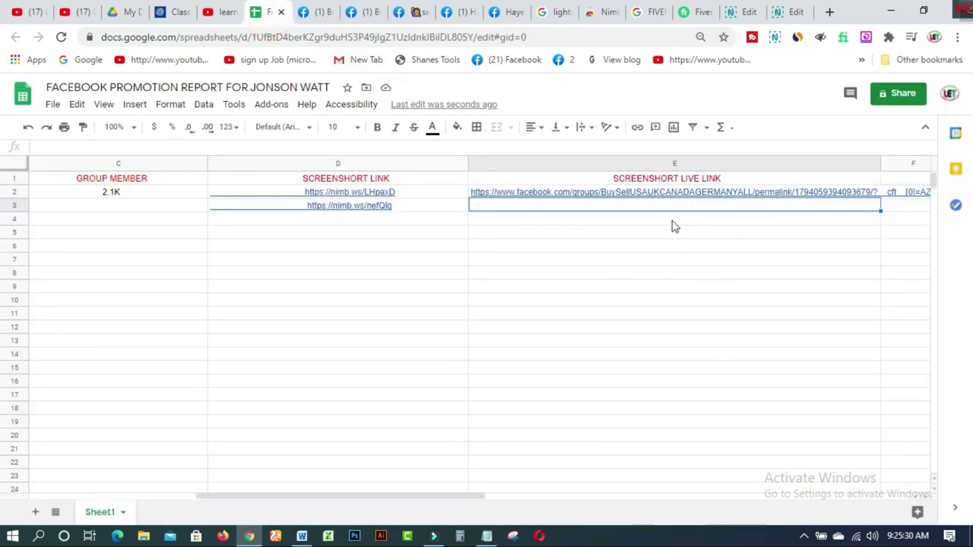
pyautogui.rightClick(562, 210)
pyautogui.click(592, 314)
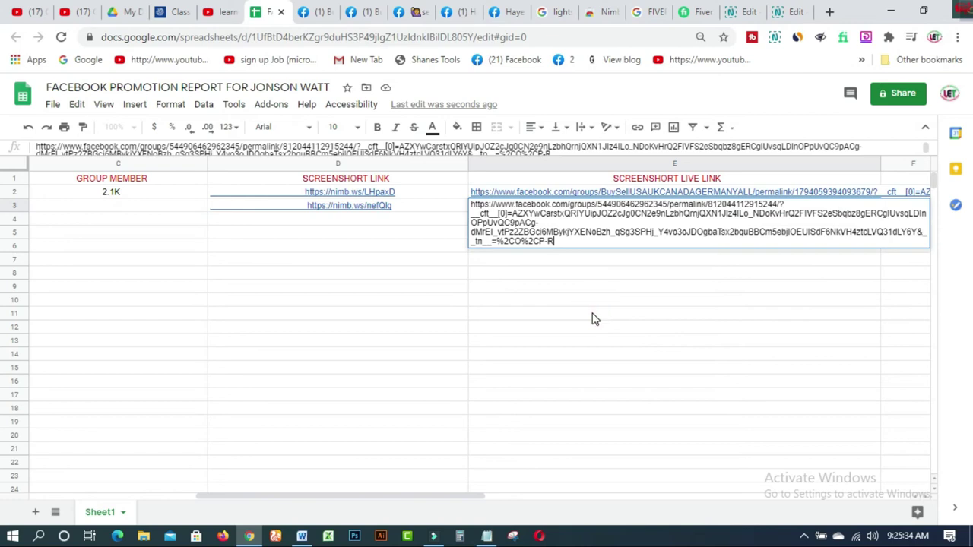
pyautogui.click(179, 212)
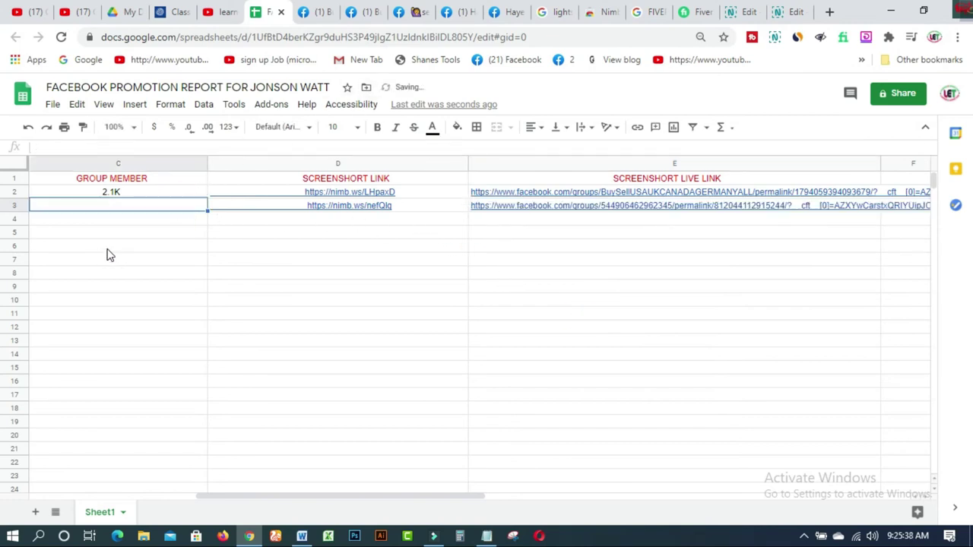
# Step: Go to the header of the girls' wholesale group in Facebook and copy the figure 45.1 from its member count
pyautogui.click(417, 13)
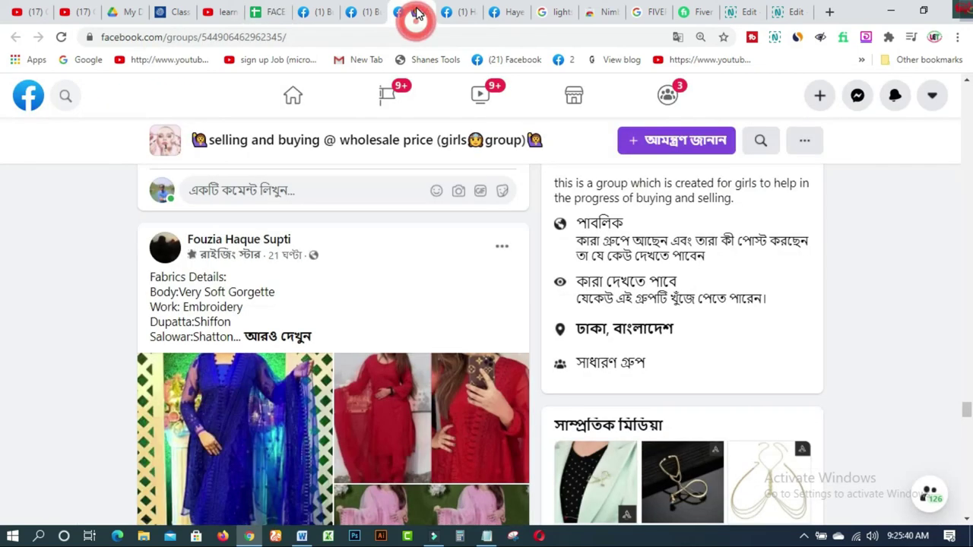
pyautogui.click(370, 15)
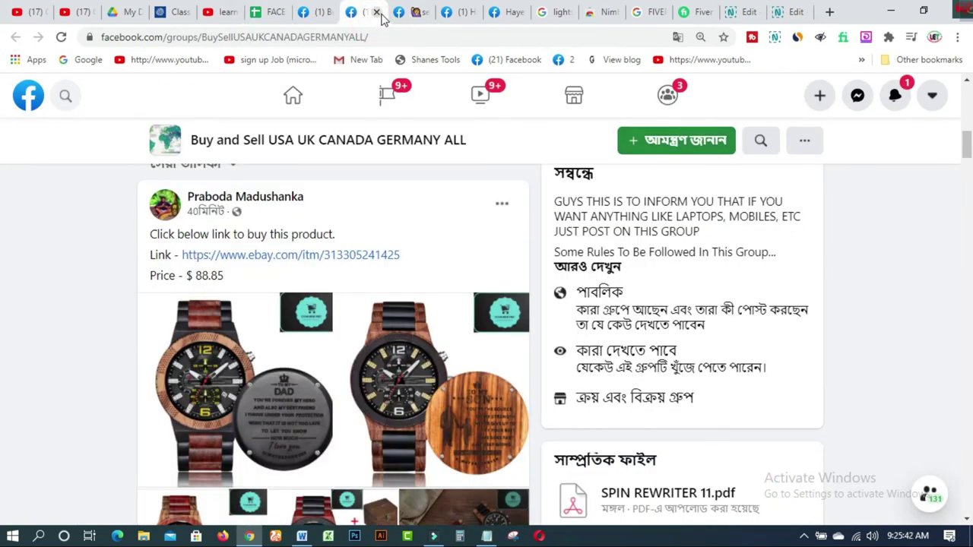
pyautogui.click(412, 12)
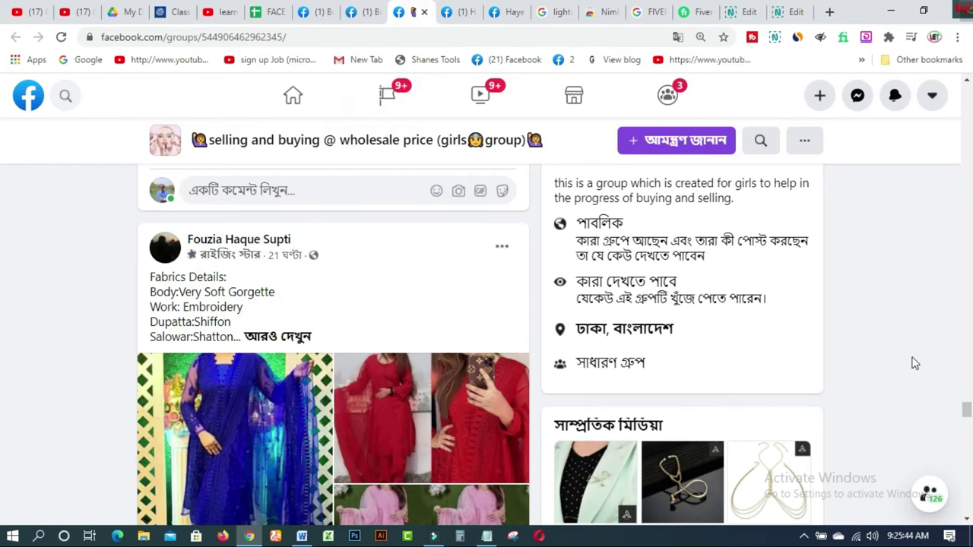
pyautogui.moveTo(968, 415); pyautogui.dragTo(963, 99)
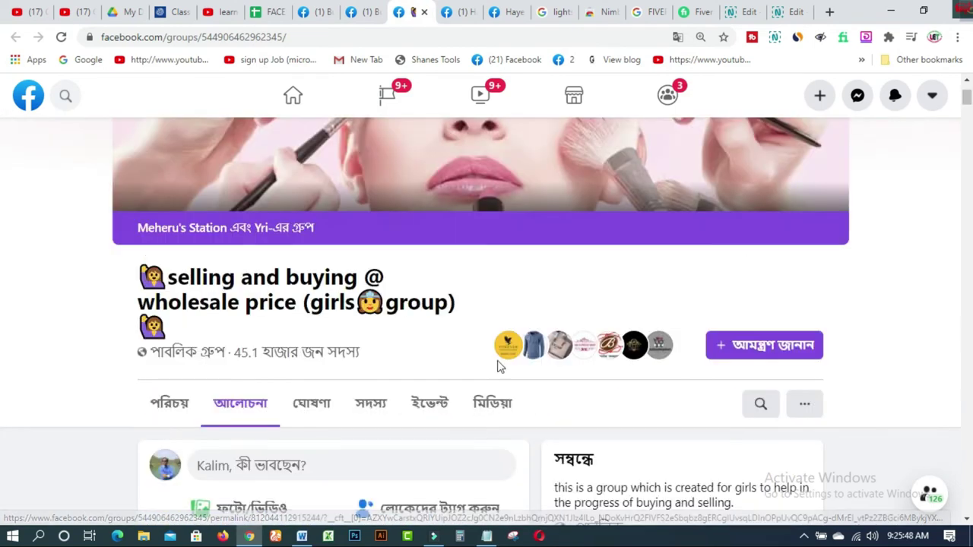
pyautogui.moveTo(233, 353); pyautogui.dragTo(258, 352)
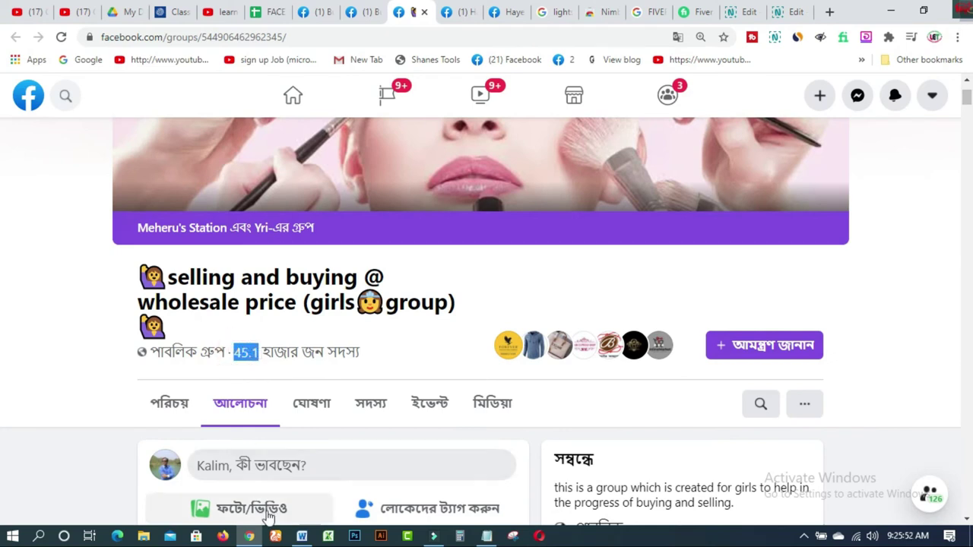
# Step: Enter 45.1K in cell C3 under GROUP MEMBER, place it mid-cell, and dismiss the Avro Keyboard update window
pyautogui.click(269, 11)
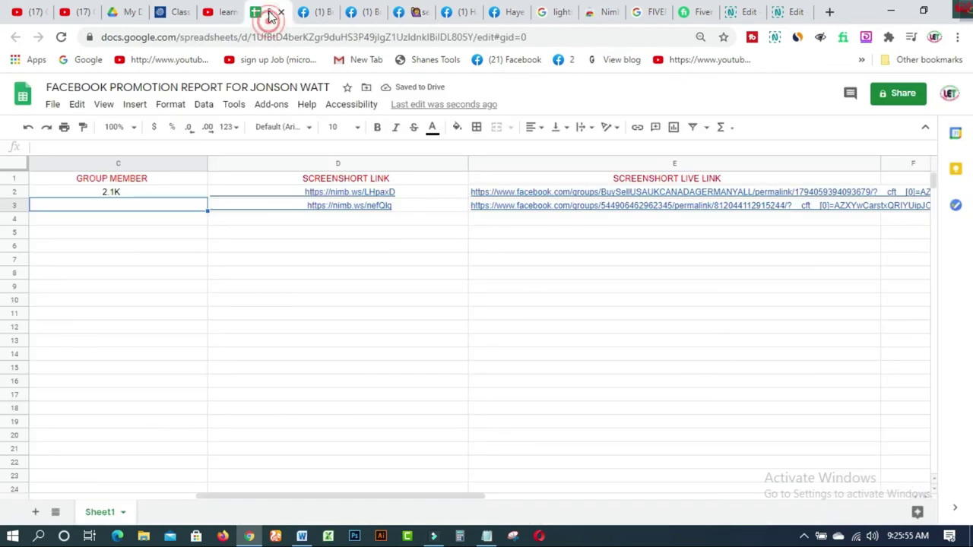
pyautogui.doubleClick(135, 203)
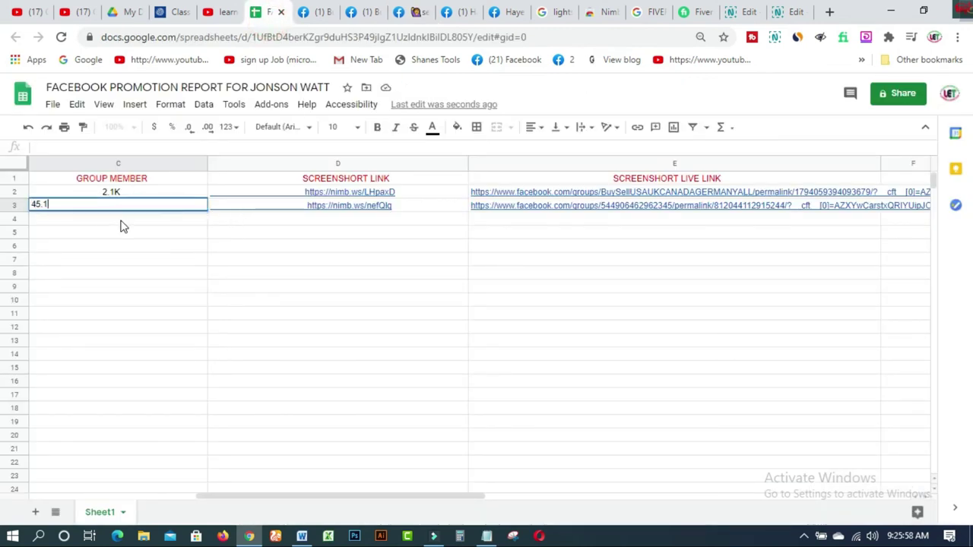
pyautogui.click(33, 203)
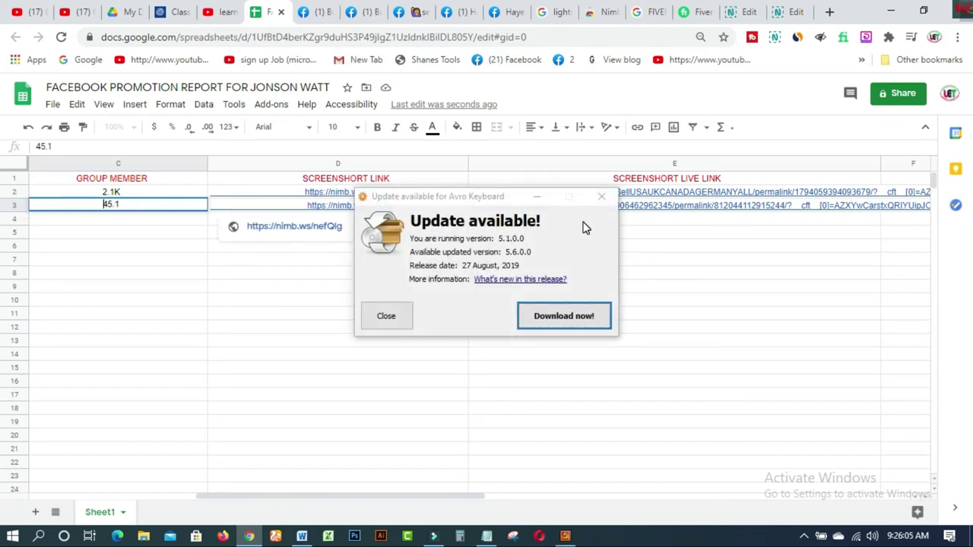
pyautogui.click(129, 206)
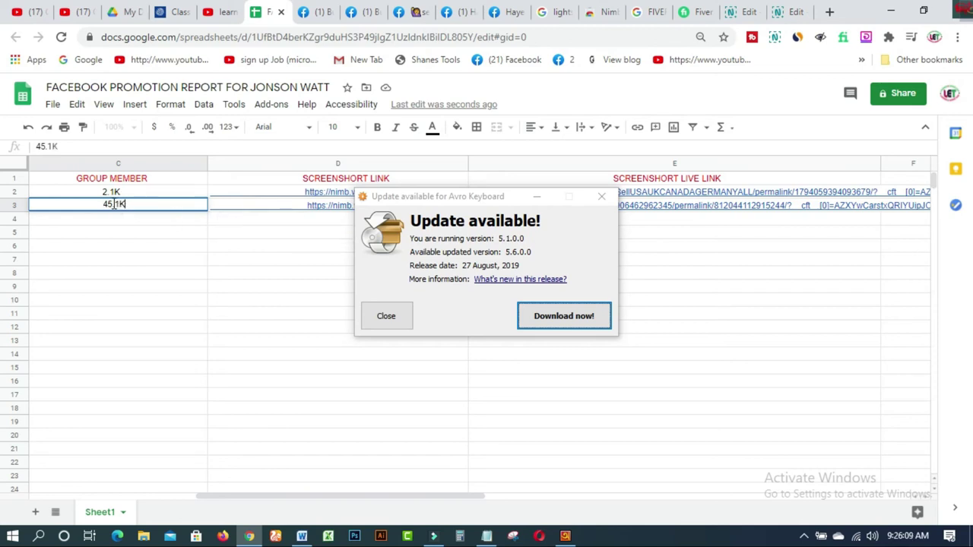
pyautogui.click(106, 205)
pyautogui.click(601, 196)
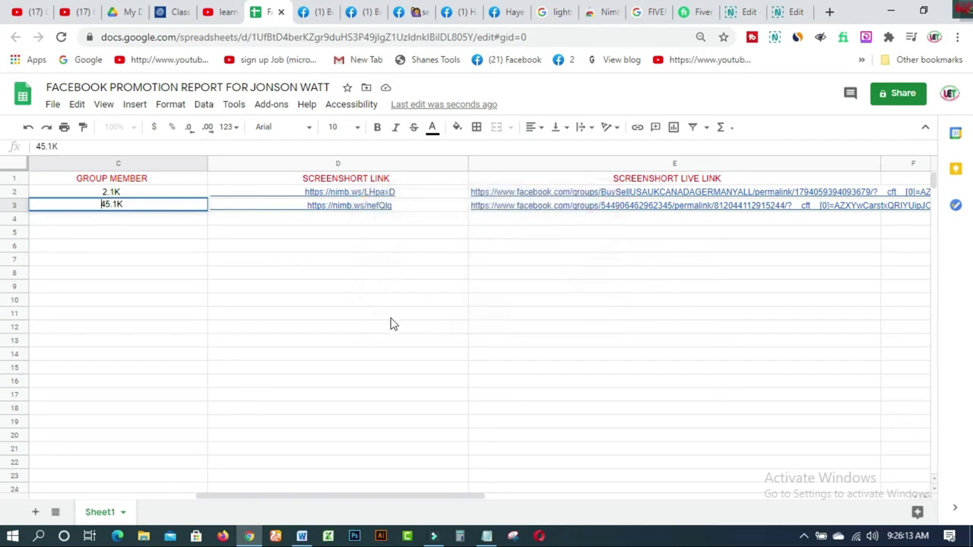
# Step: Copy the group name "selling and buying @ wholesale price (girls👸group)" from its Facebook page into cell A3 under FACEBOOK GROUP NAME
pyautogui.moveTo(243, 490); pyautogui.dragTo(15, 469)
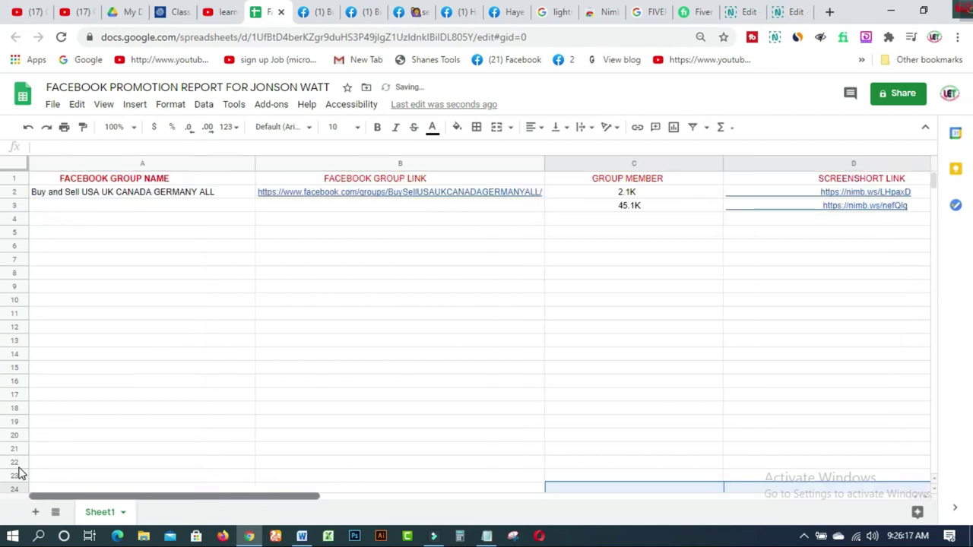
pyautogui.click(113, 206)
pyautogui.click(112, 204)
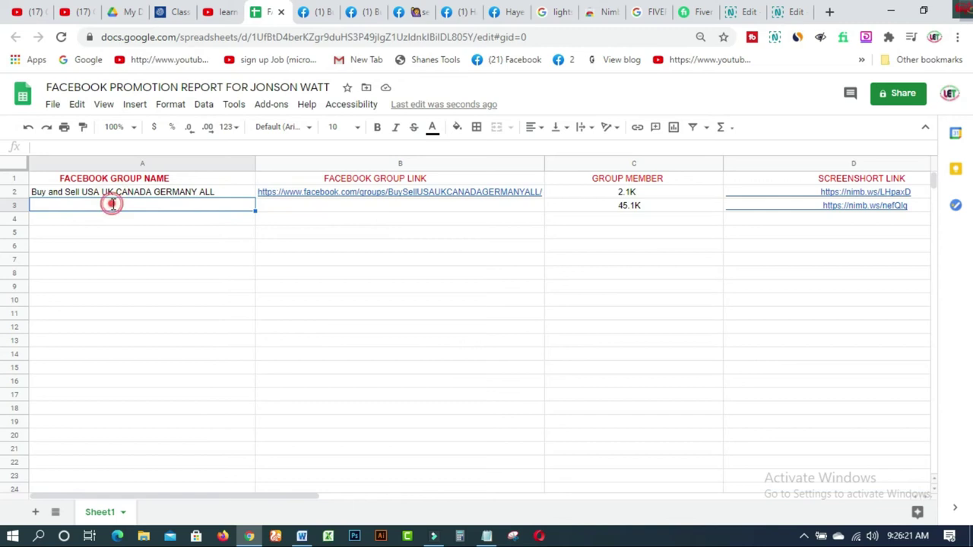
pyautogui.click(422, 15)
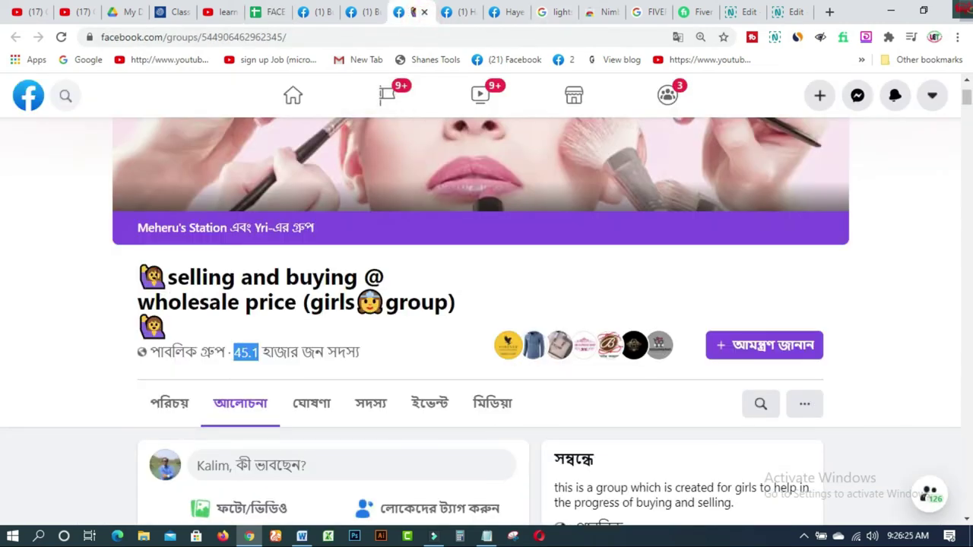
pyautogui.moveTo(166, 277); pyautogui.dragTo(469, 315)
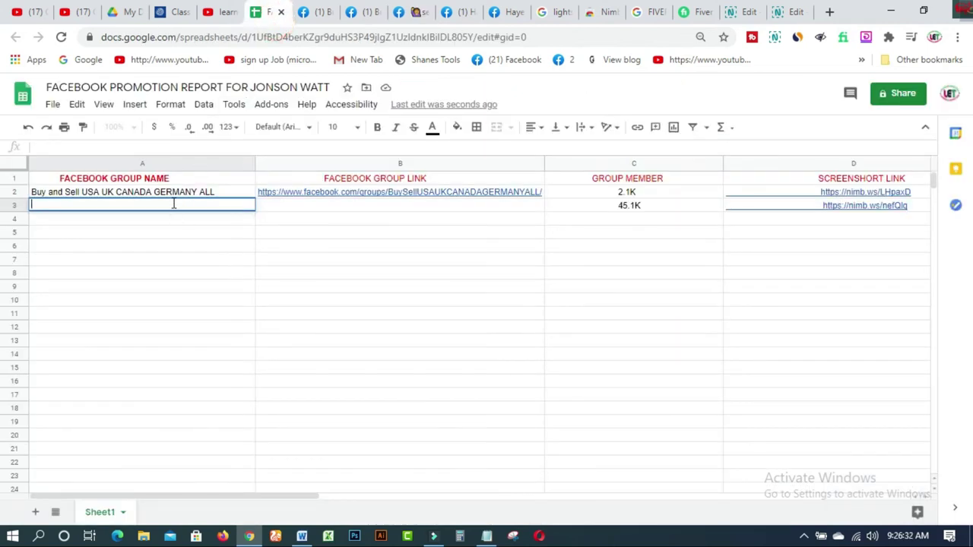
pyautogui.write('selling and buying @ wholesale price (girls👸group)')
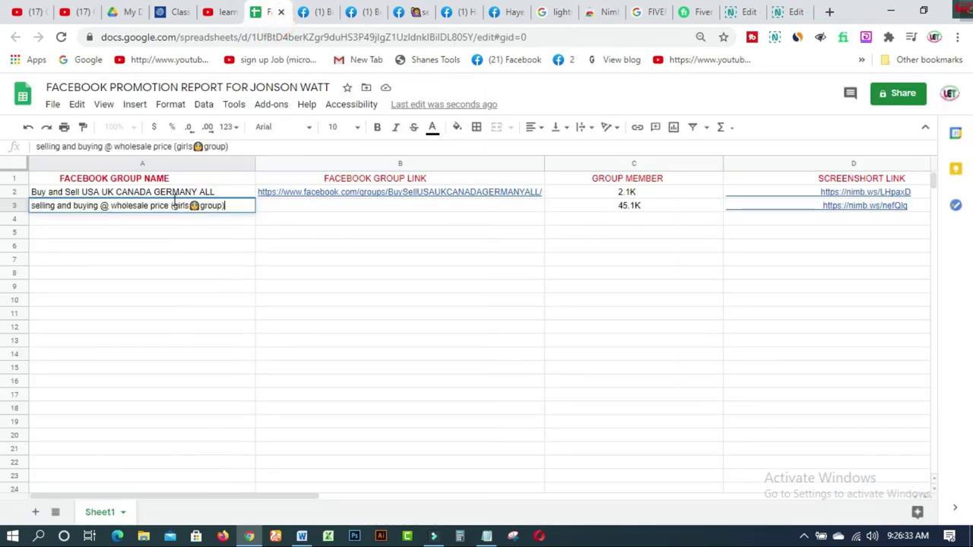
pyautogui.click(272, 206)
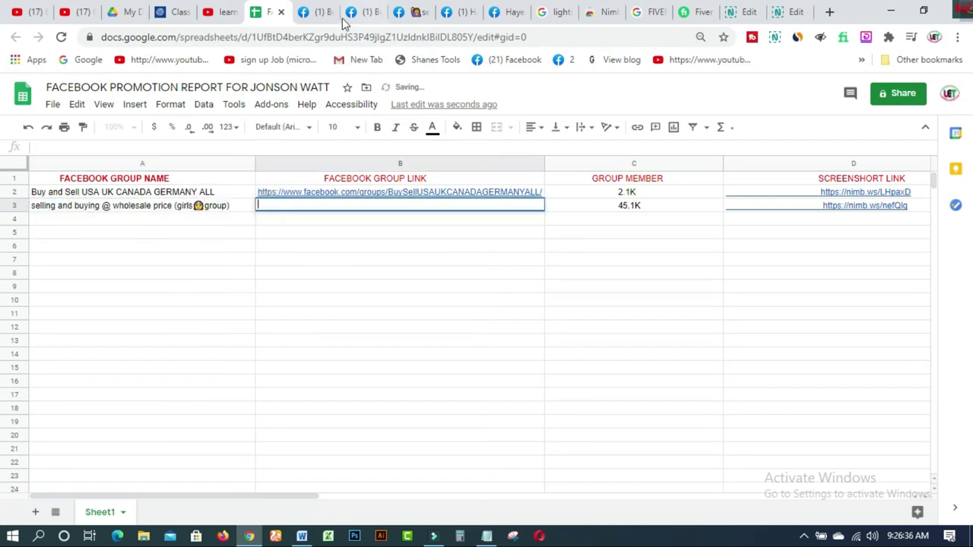
# Step: Try to copy the girls' wholesale group's web address and paste it into cell B3 of the report
pyautogui.click(417, 16)
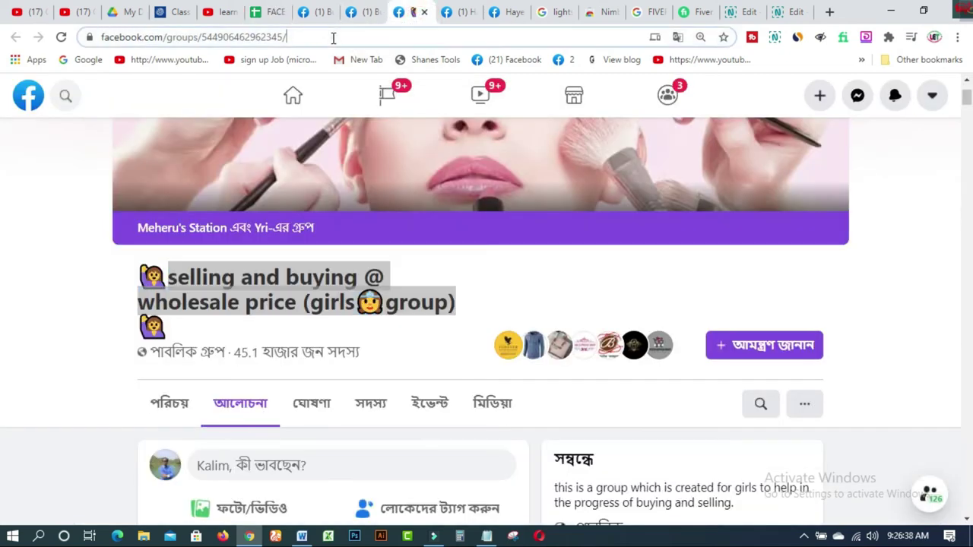
pyautogui.click(333, 37)
pyautogui.rightClick(333, 37)
pyautogui.click(369, 157)
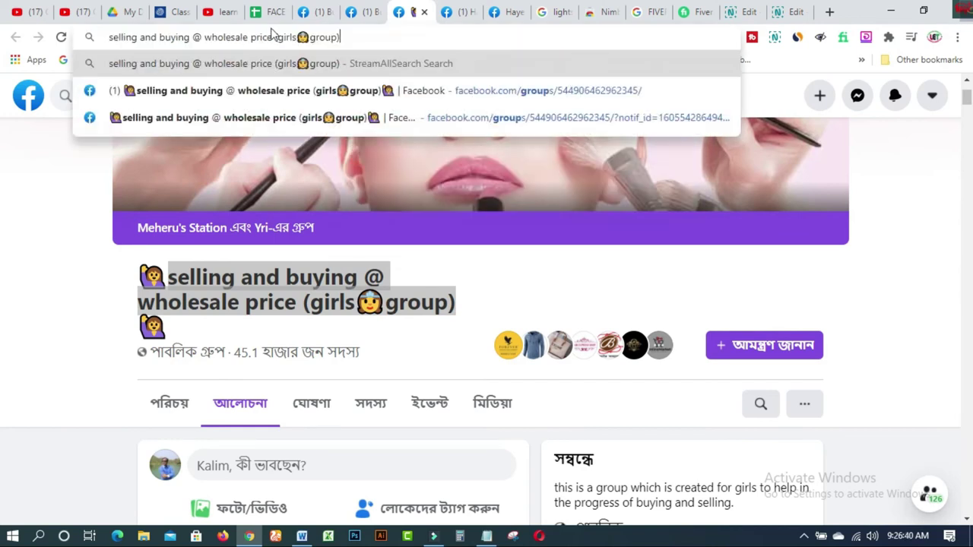
pyautogui.click(272, 13)
pyautogui.moveTo(338, 202)
pyautogui.write('selling and buying @ wholesale price (girls🙆group)')
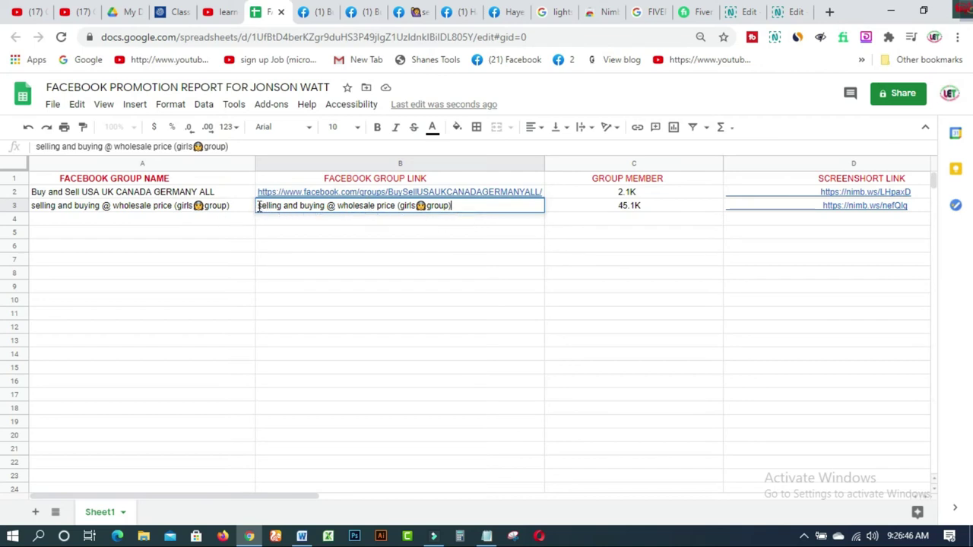
pyautogui.click(411, 14)
pyautogui.click(299, 35)
pyautogui.hotkey('ctrl', 'c')
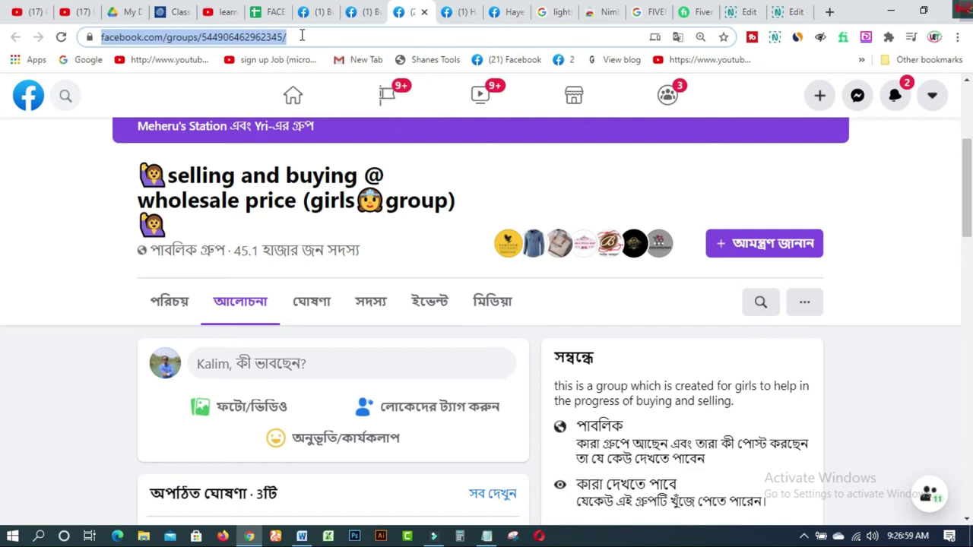
pyautogui.click(266, 12)
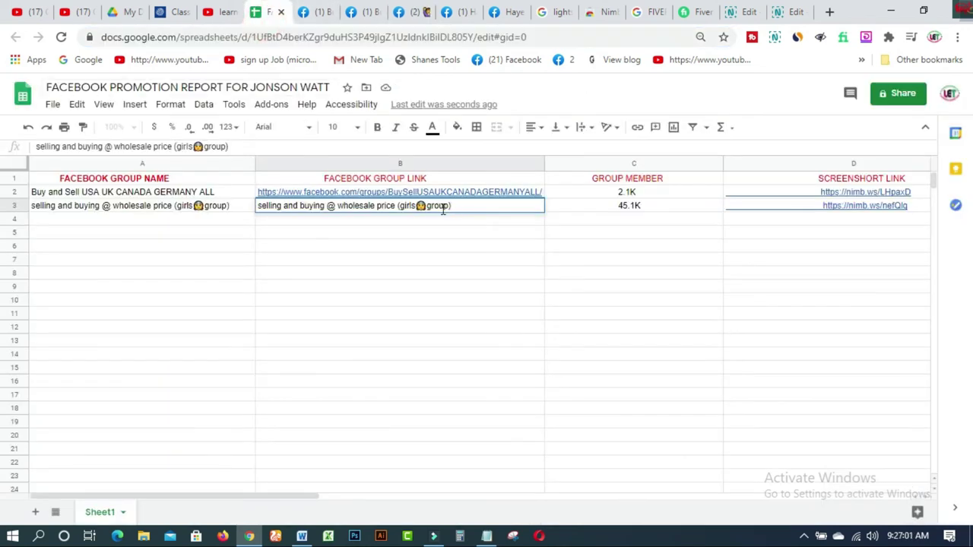
pyautogui.moveTo(455, 207); pyautogui.dragTo(250, 193)
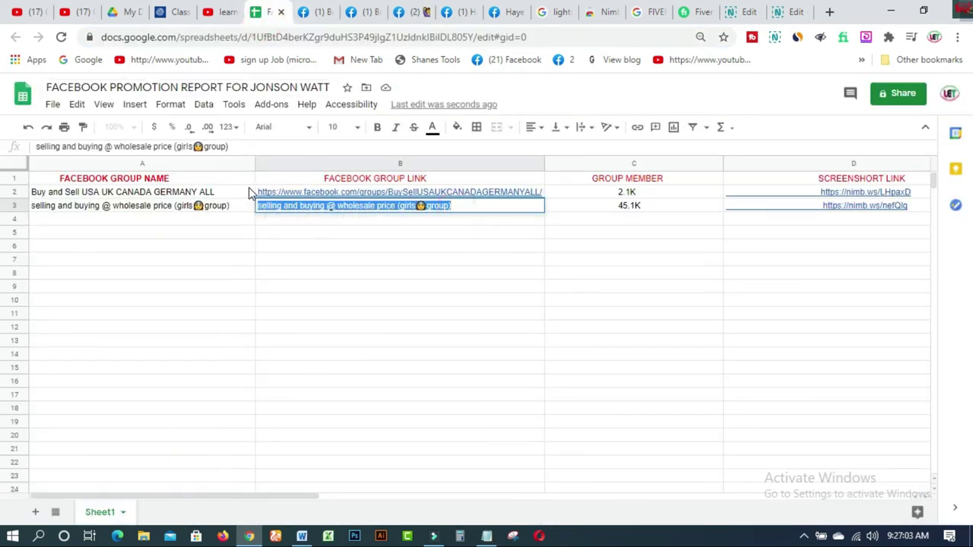
pyautogui.hotkey('ctrl', 'v')
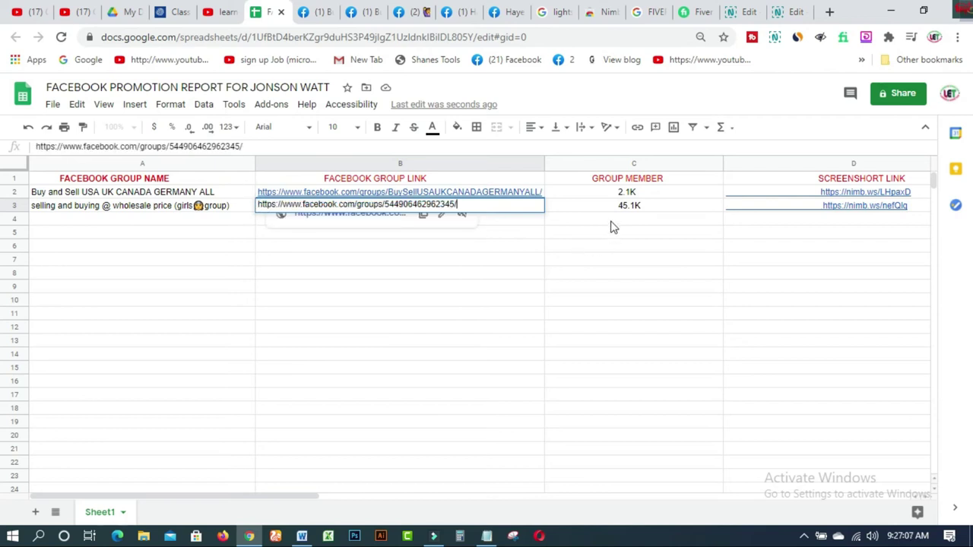
pyautogui.click(181, 221)
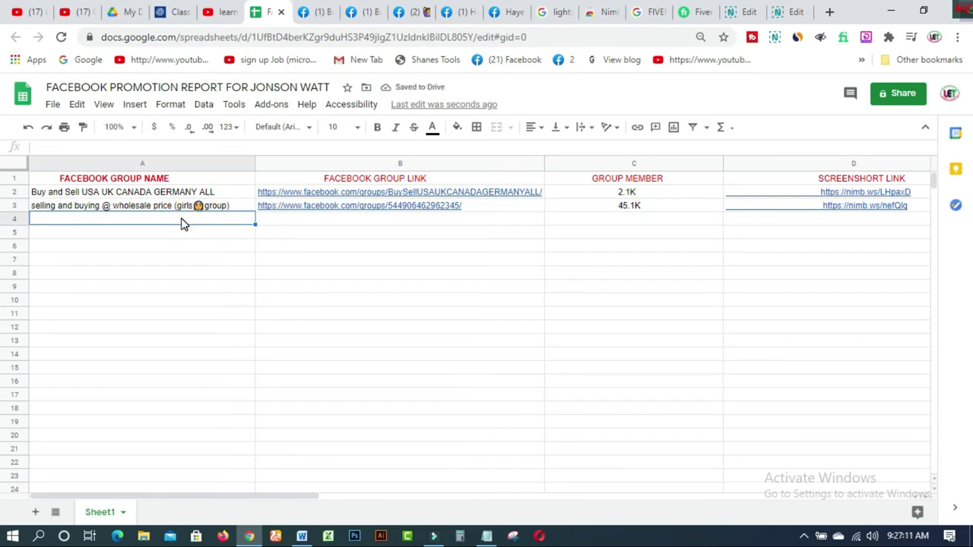
# Step: Copy the group name "Hayes Buy and Sell" from its Facebook page into cell A4 under FACEBOOK GROUP NAME
pyautogui.click(470, 14)
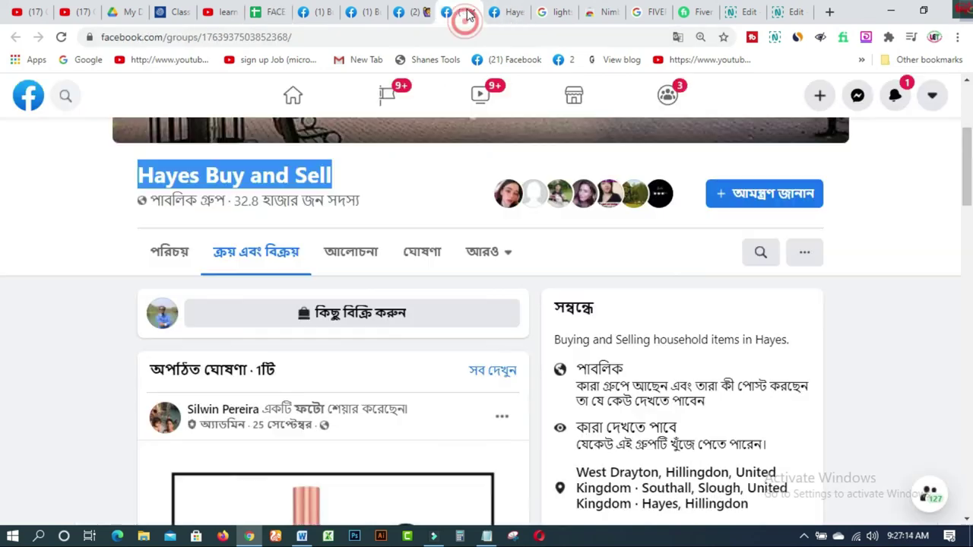
pyautogui.rightClick(281, 177)
pyautogui.click(314, 187)
pyautogui.click(275, 21)
pyautogui.click(181, 220)
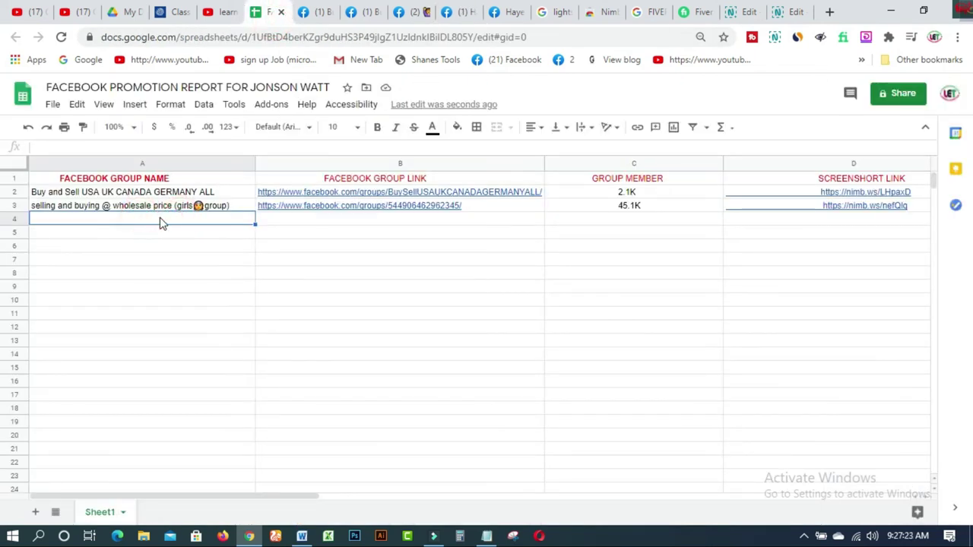
pyautogui.doubleClick(37, 220)
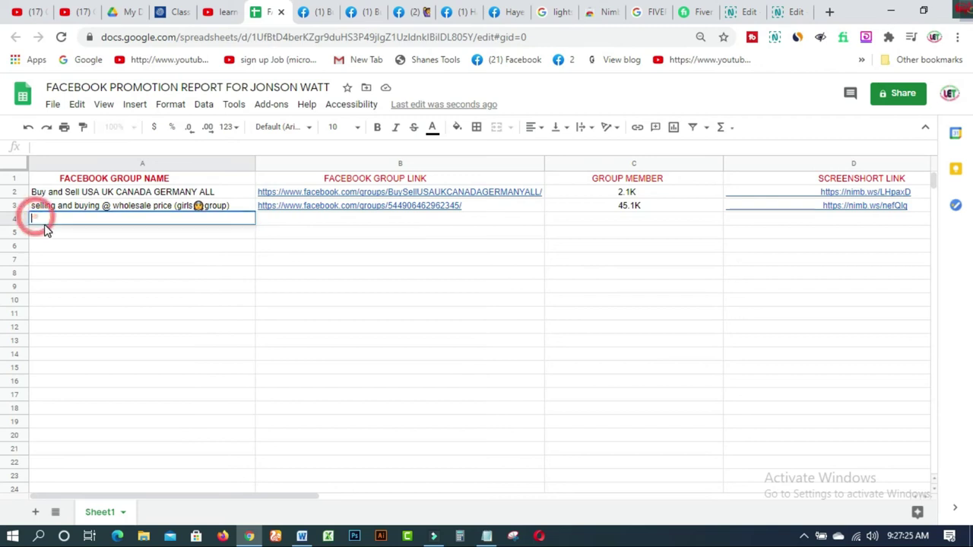
pyautogui.hotkey('ctrl', 'v')
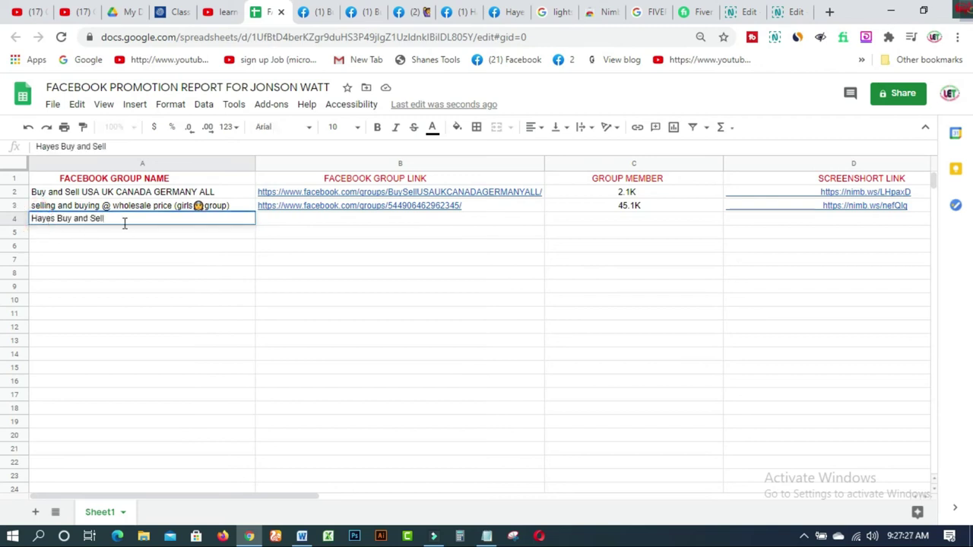
pyautogui.doubleClick(283, 221)
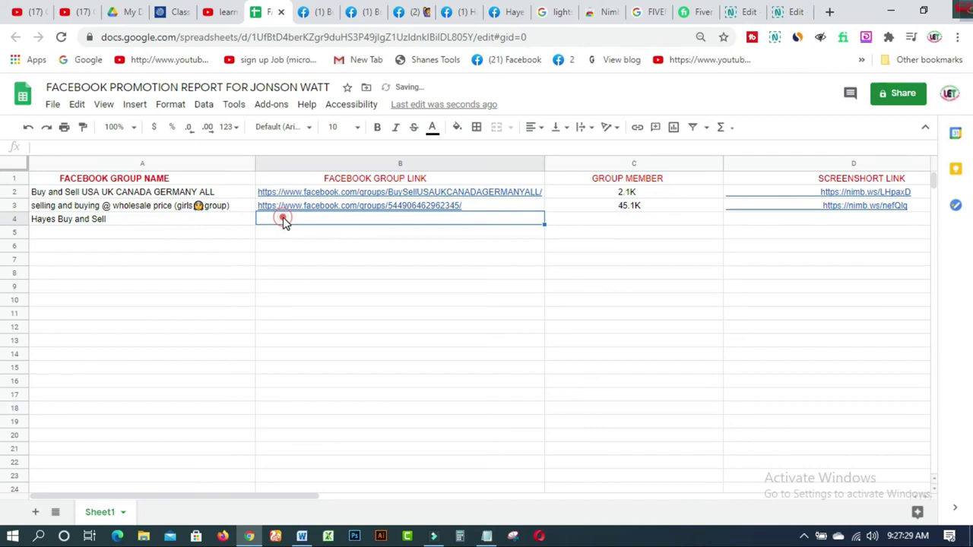
pyautogui.click(463, 12)
pyautogui.click(324, 38)
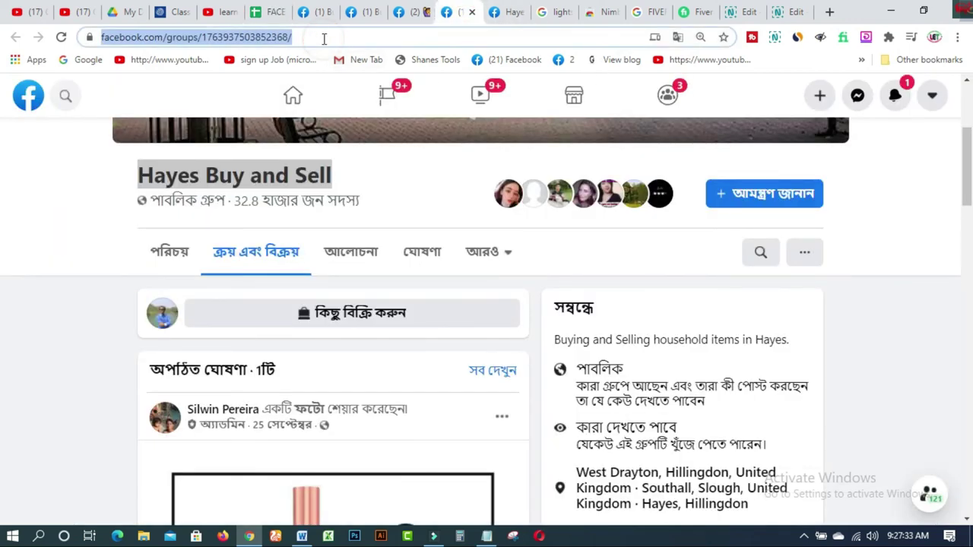
pyautogui.click(272, 14)
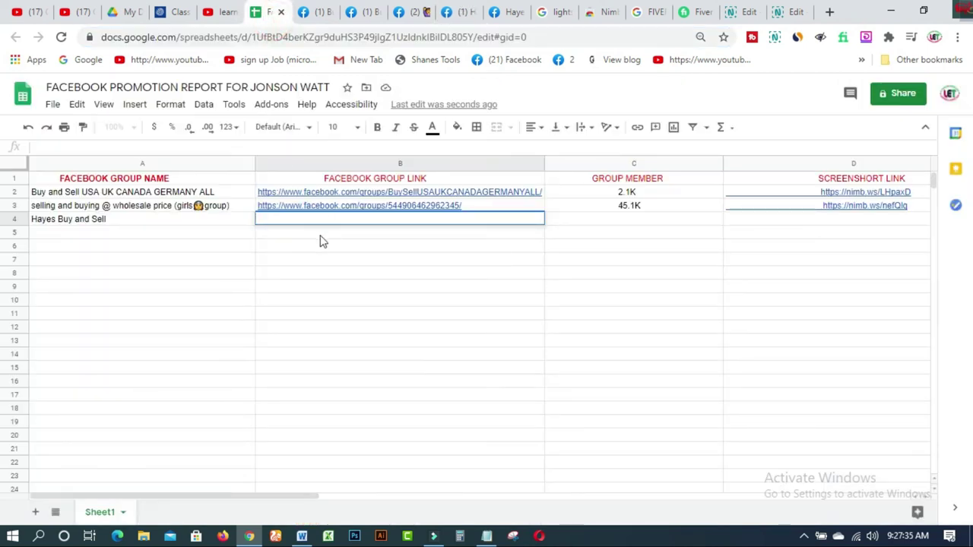
pyautogui.hotkey('ctrl', 'v')
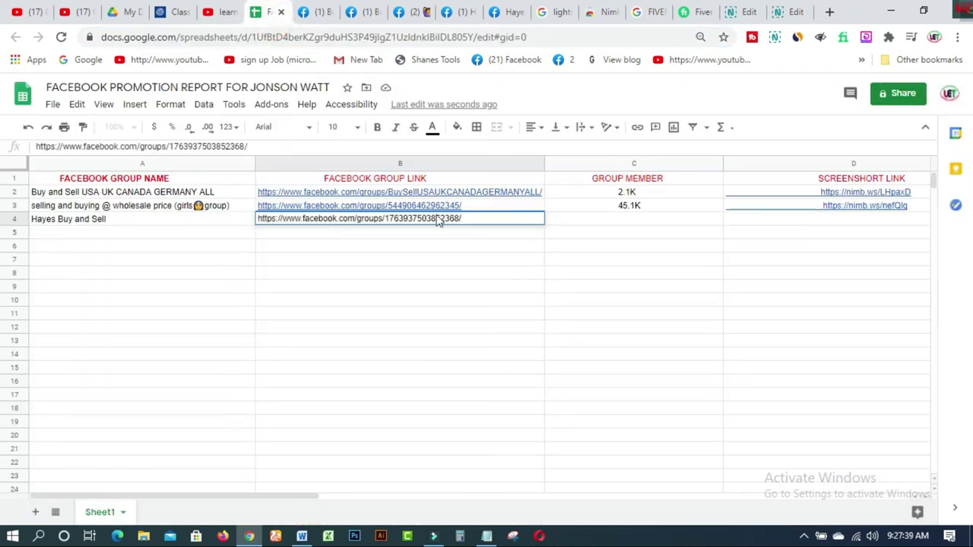
# Step: Copy the Hayes group's member figure into cell C4 under GROUP MEMBER, complete it as 32.8K and place it mid-cell
pyautogui.click(641, 219)
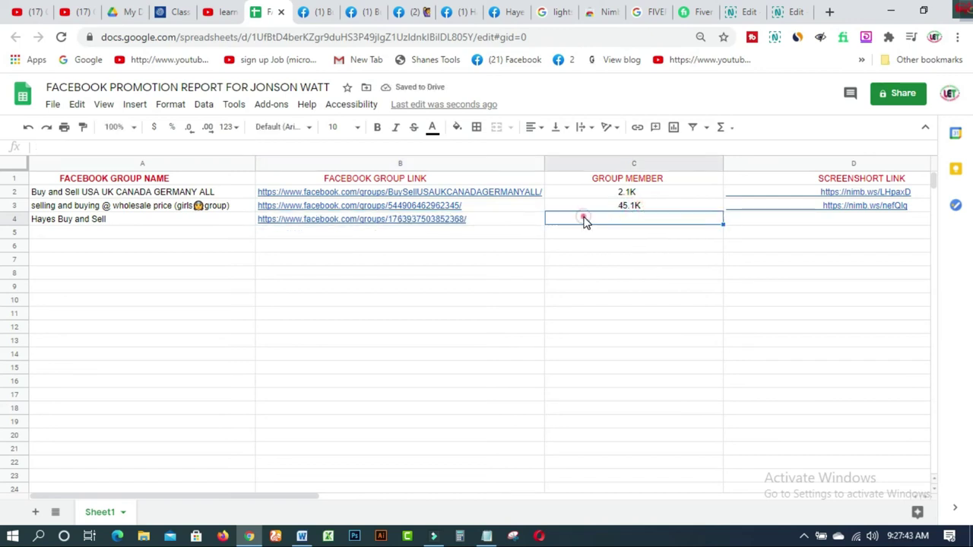
pyautogui.click(462, 12)
pyautogui.moveTo(236, 201); pyautogui.dragTo(259, 207)
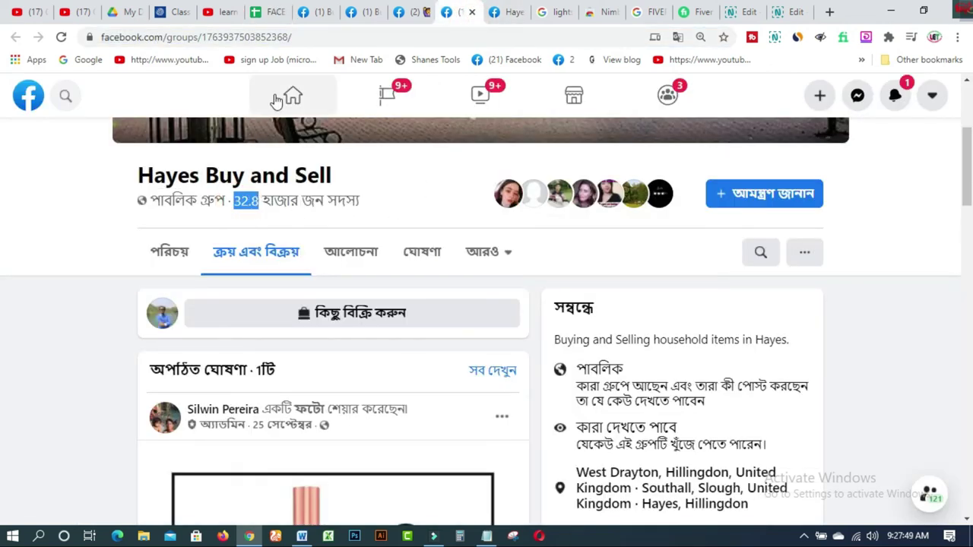
pyautogui.click(270, 13)
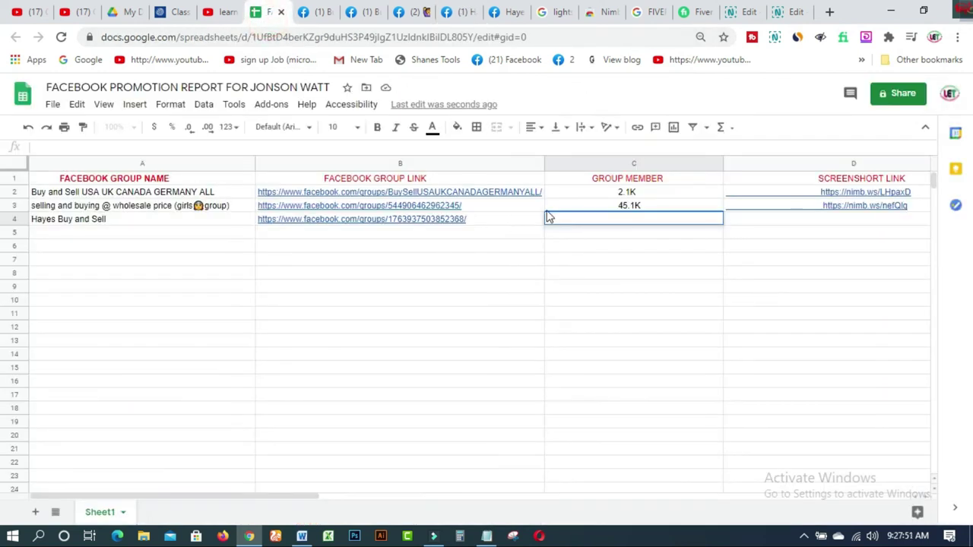
pyautogui.hotkey('ctrl', 'v')
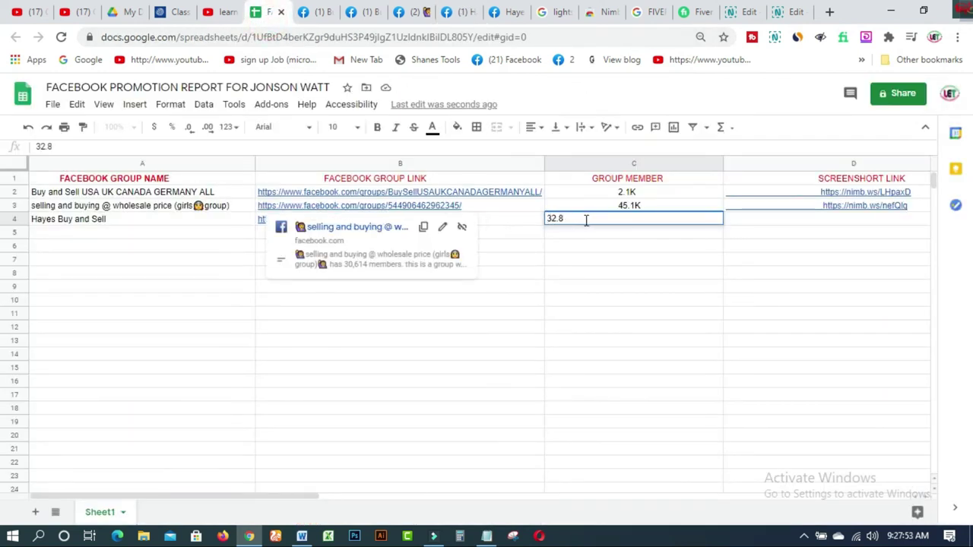
pyautogui.click(569, 218)
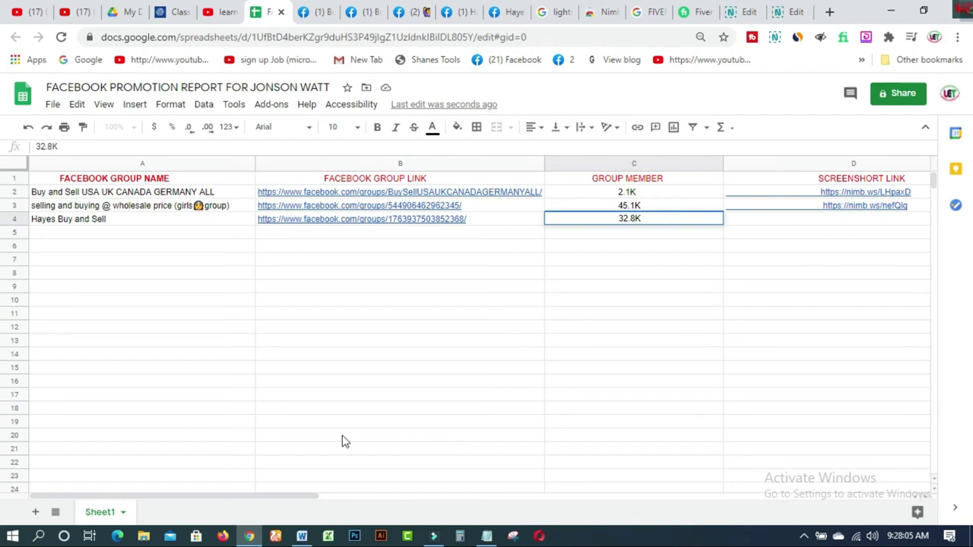
# Step: Capture the home decor post in the Hayes Buy and Sell group as a Nimbus selected-area screenshot and send it to Quick Upload
pyautogui.moveTo(306, 498); pyautogui.dragTo(487, 504)
pyautogui.doubleClick(326, 218)
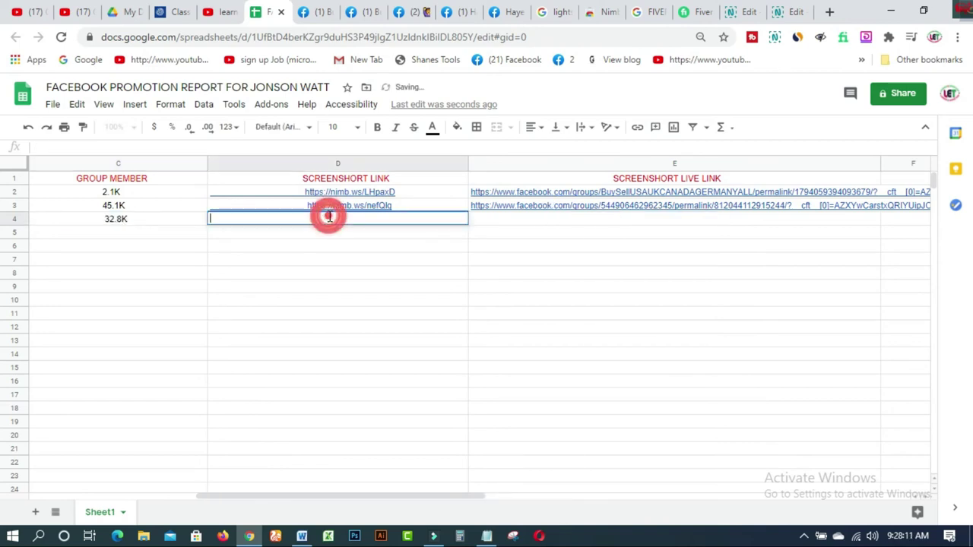
pyautogui.click(506, 11)
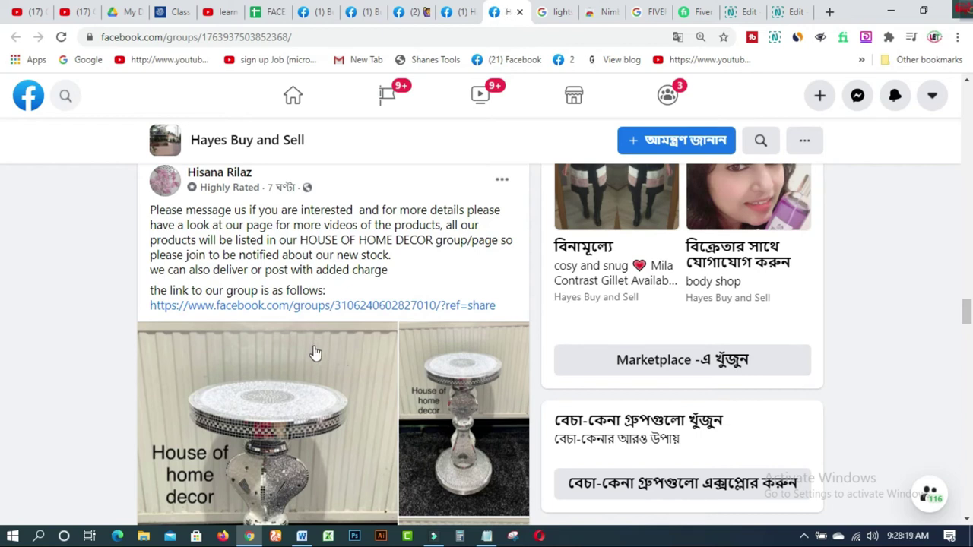
pyautogui.click(774, 38)
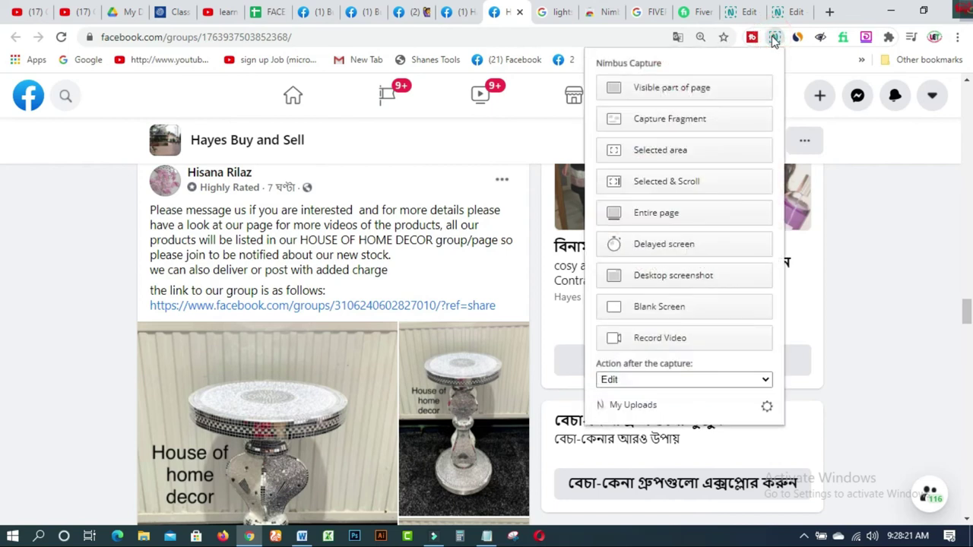
pyautogui.click(680, 151)
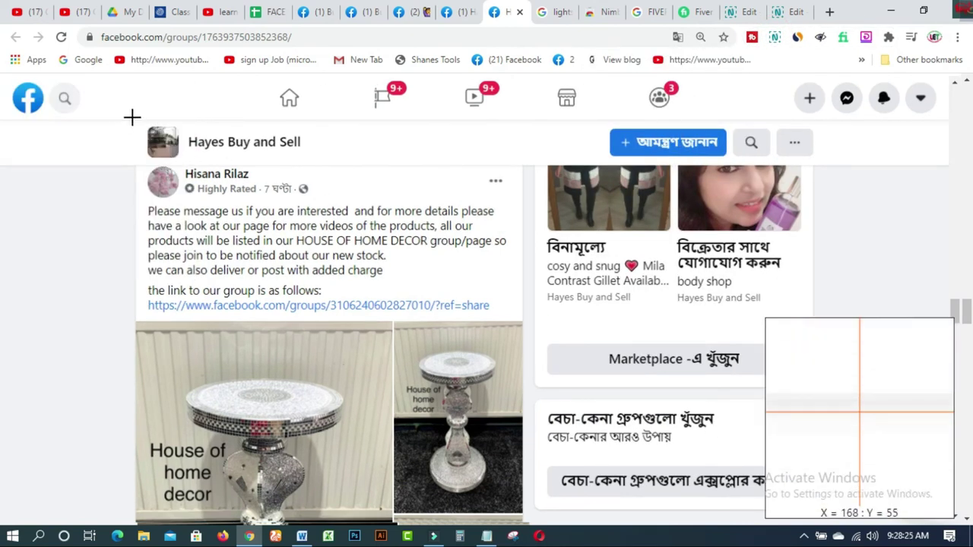
pyautogui.moveTo(133, 119); pyautogui.dragTo(532, 524)
pyautogui.click(513, 495)
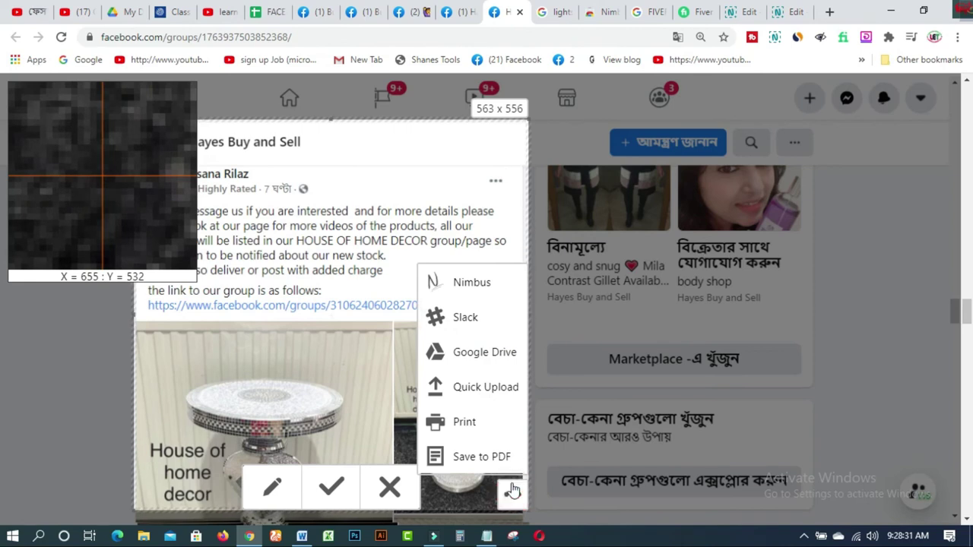
pyautogui.click(506, 386)
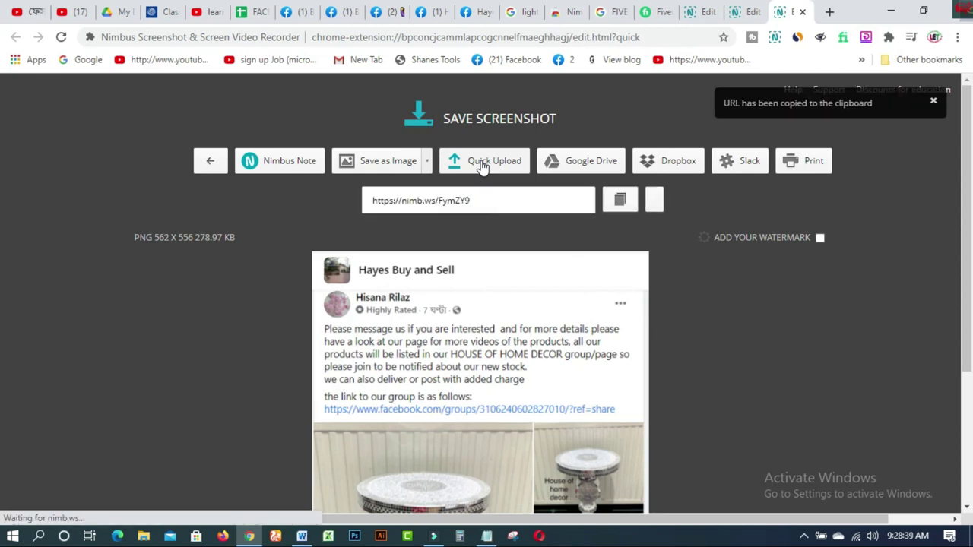
pyautogui.click(603, 200)
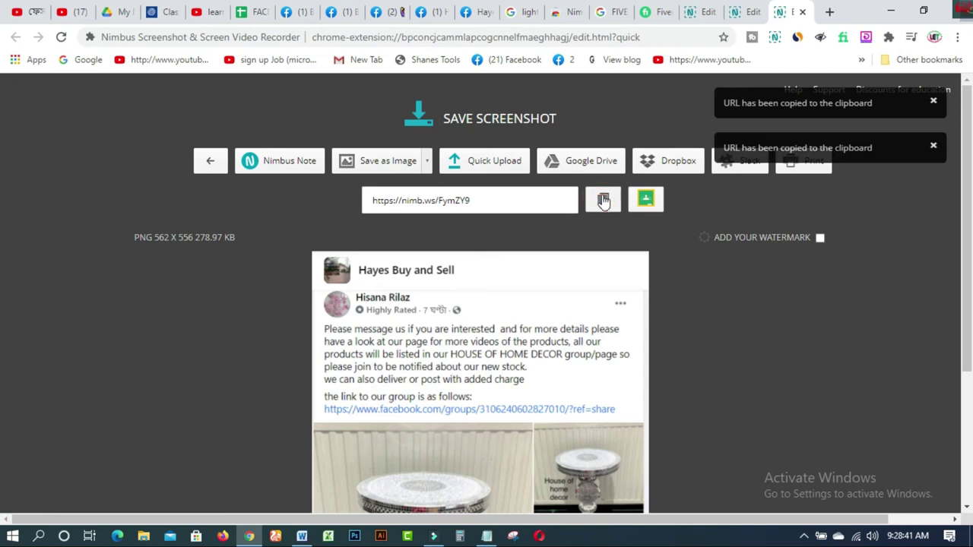
pyautogui.click(259, 13)
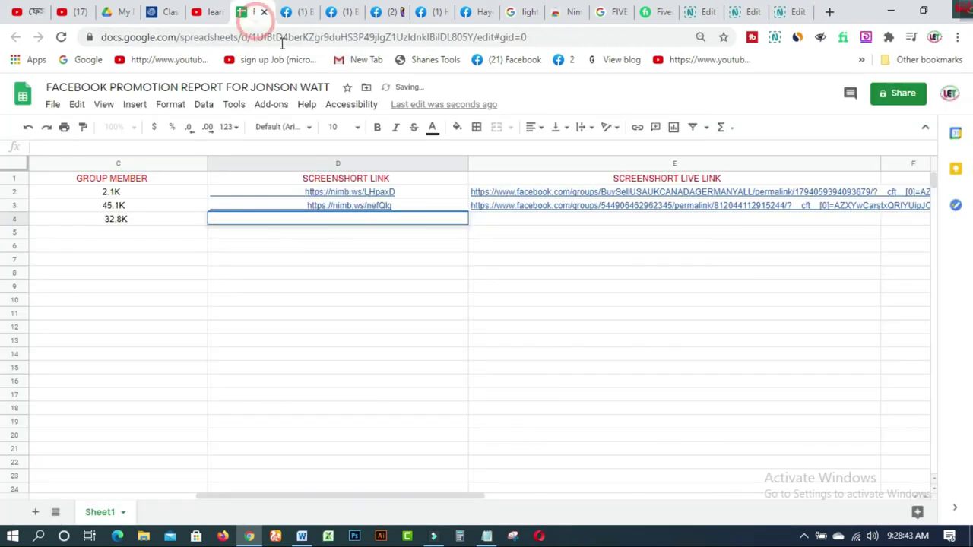
pyautogui.rightClick(425, 218)
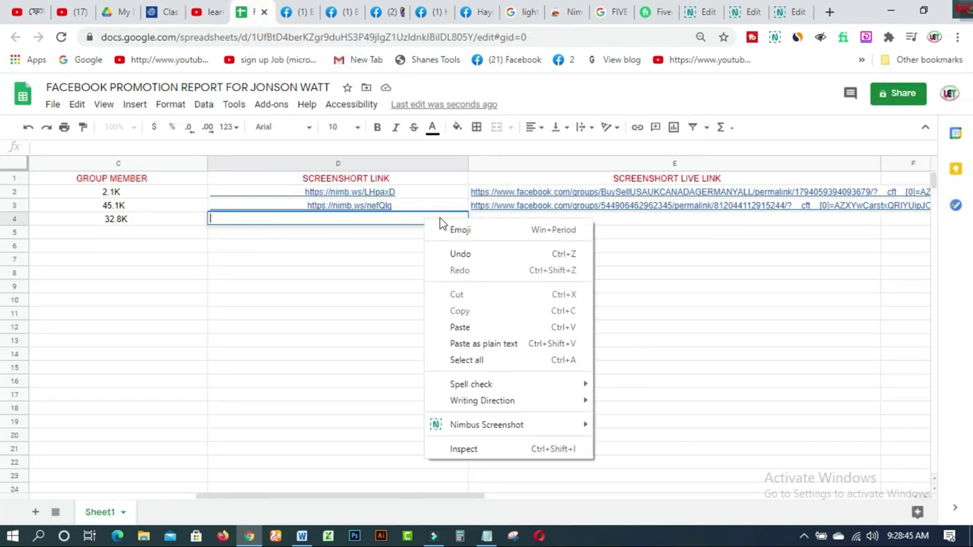
pyautogui.click(465, 322)
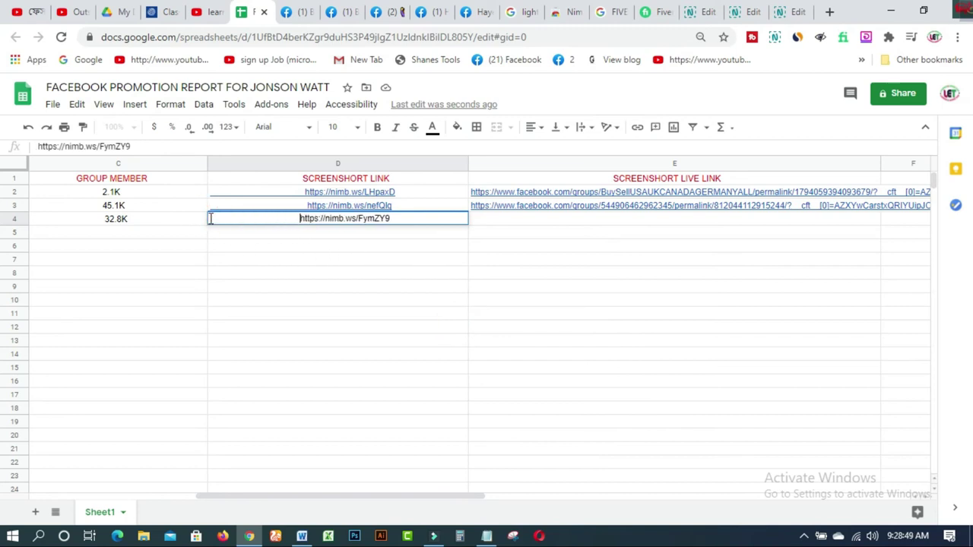
pyautogui.doubleClick(345, 218)
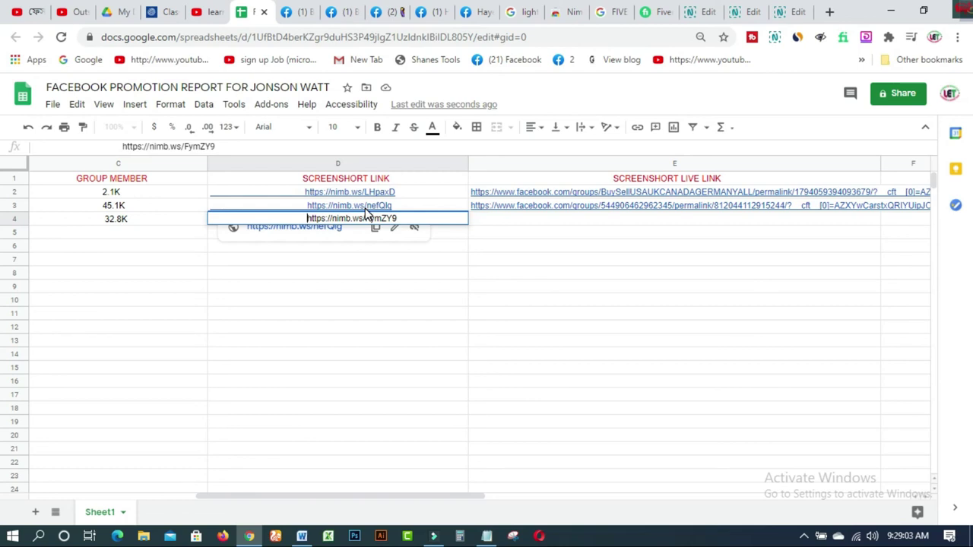
# Step: Copy the link address of the home decor post in the Hayes group and paste it into cell E4 under SCREENSHORT LIVE LINK
pyautogui.click(523, 222)
pyautogui.click(528, 221)
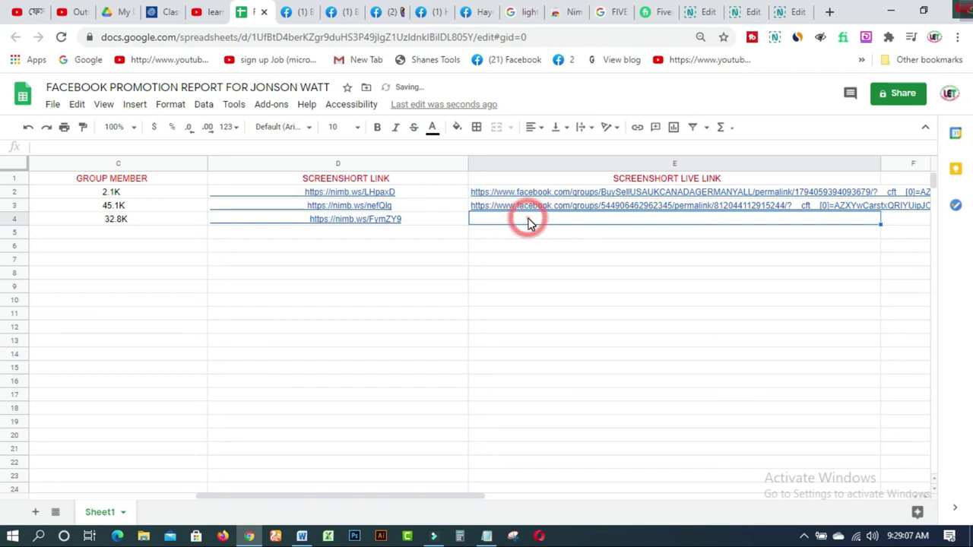
pyautogui.doubleClick(538, 218)
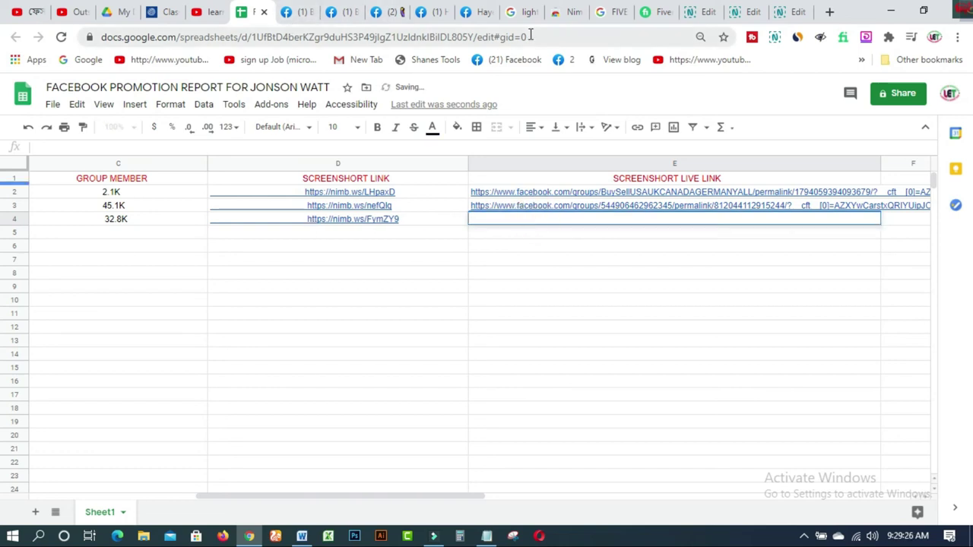
pyautogui.click(481, 14)
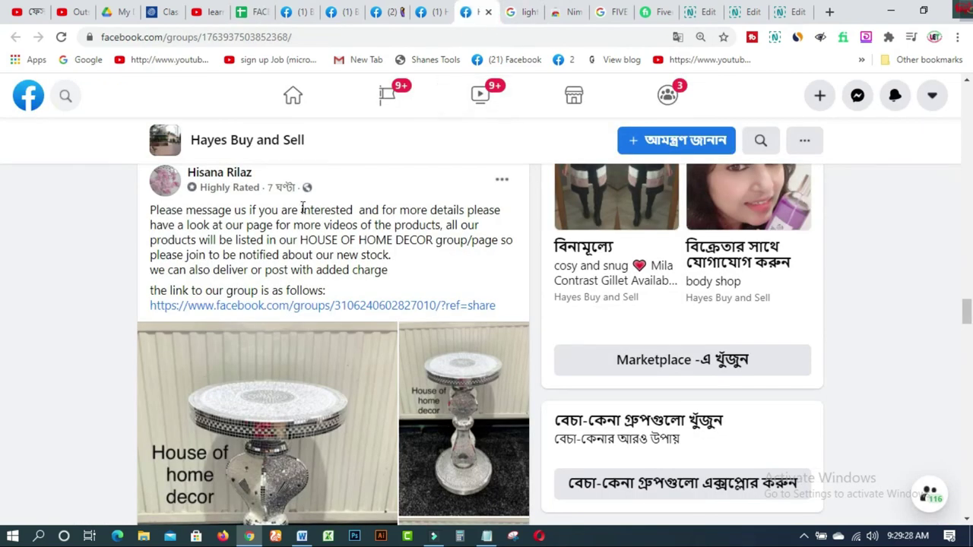
pyautogui.rightClick(282, 190)
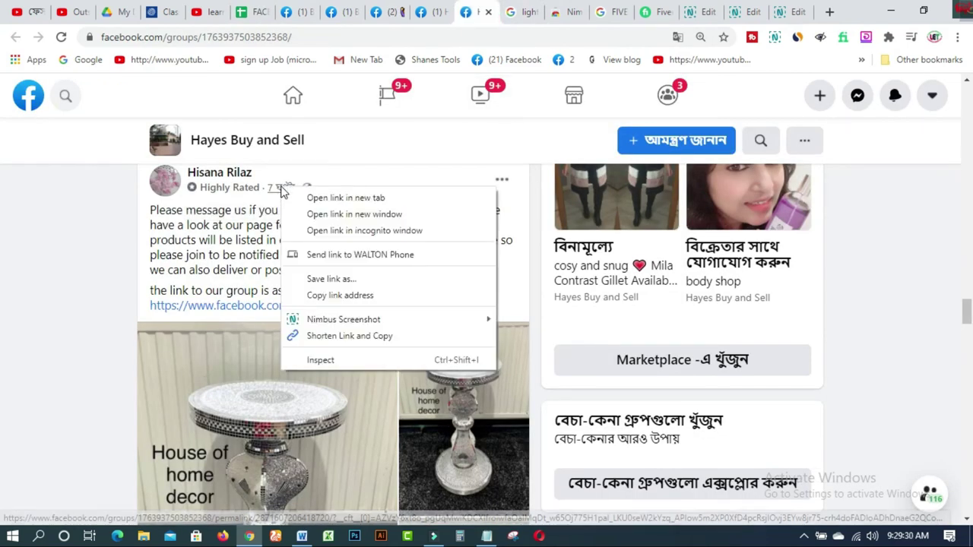
pyautogui.click(332, 296)
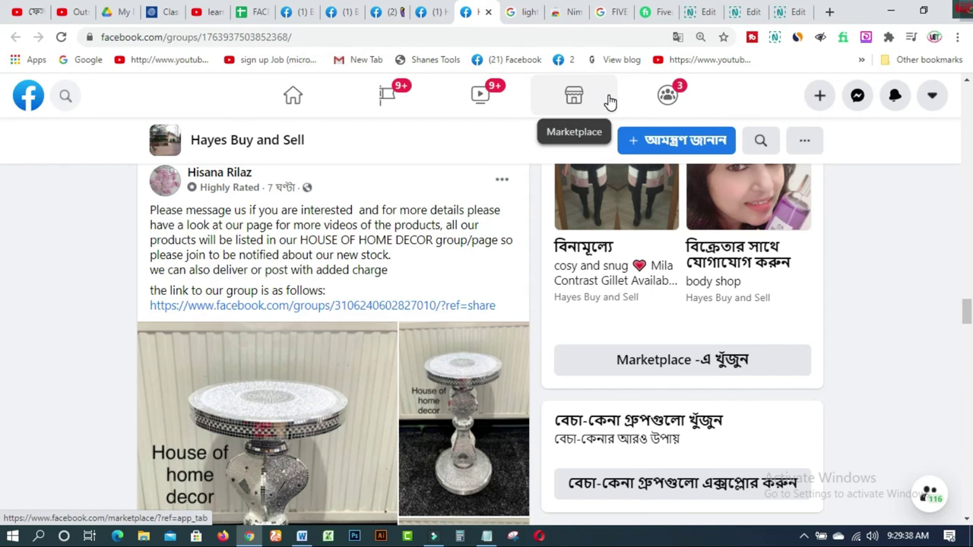
pyautogui.click(253, 12)
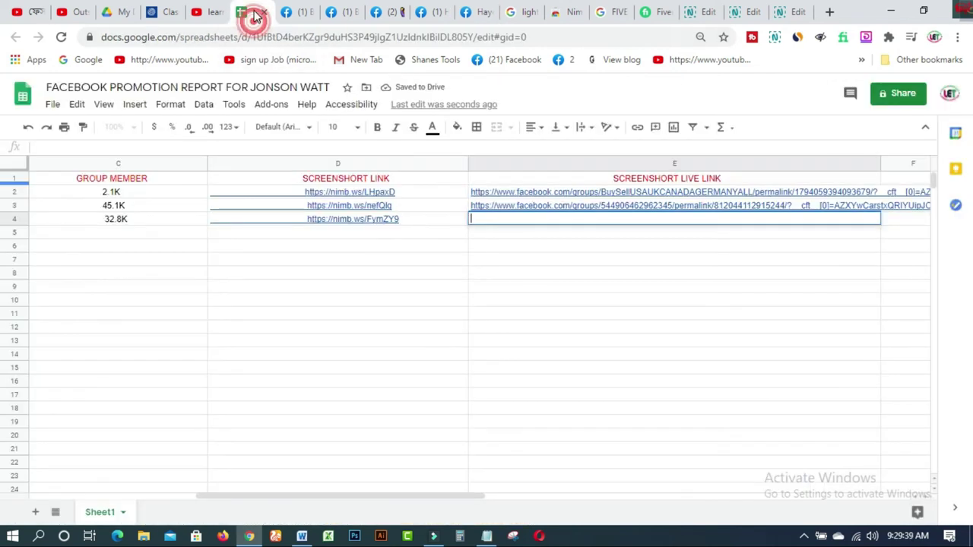
pyautogui.rightClick(569, 220)
pyautogui.click(608, 328)
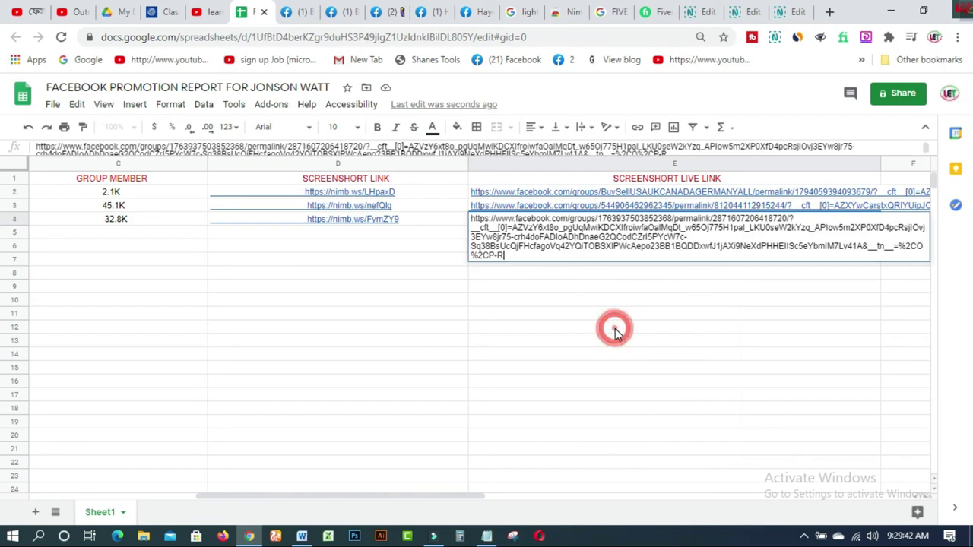
pyautogui.moveTo(443, 225)
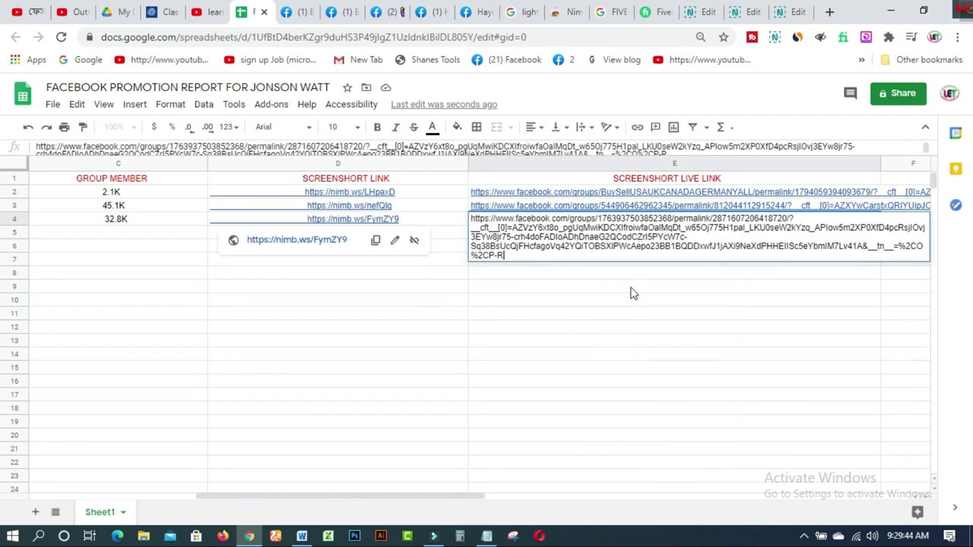
# Step: Fill the whole SCREENSHORT LIVE LINK column E with gray
pyautogui.click(490, 162)
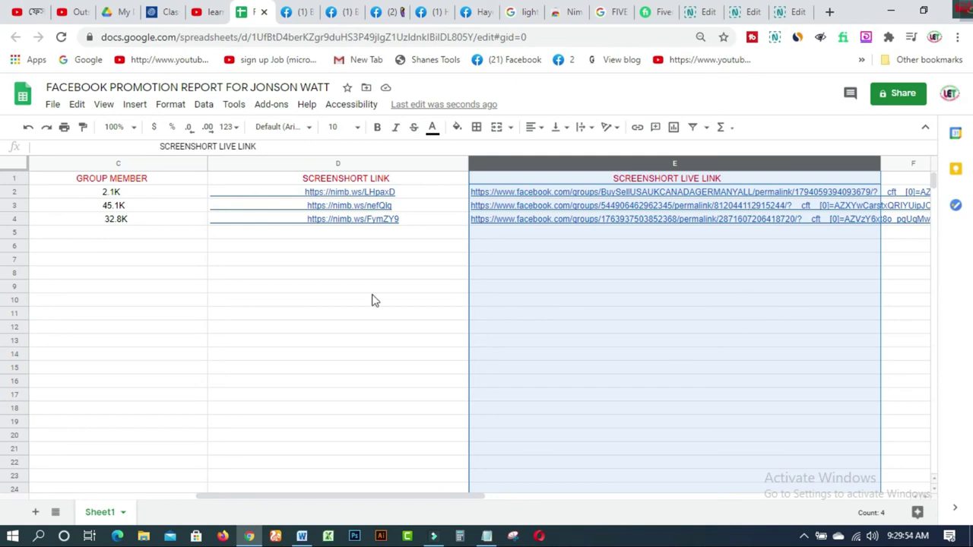
pyautogui.click(456, 128)
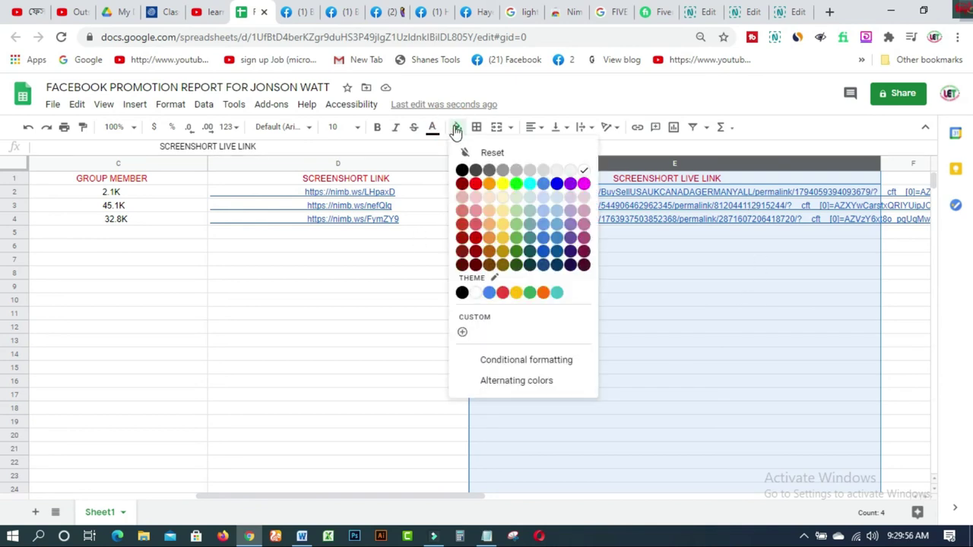
pyautogui.click(530, 169)
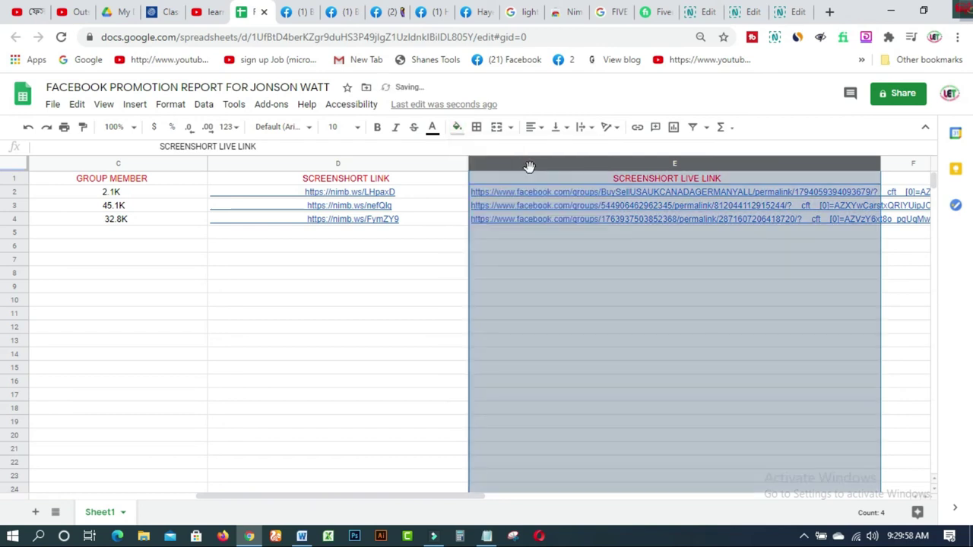
# Step: Fill the whole SCREENSHORT LINK column D with light gray 2
pyautogui.click(270, 163)
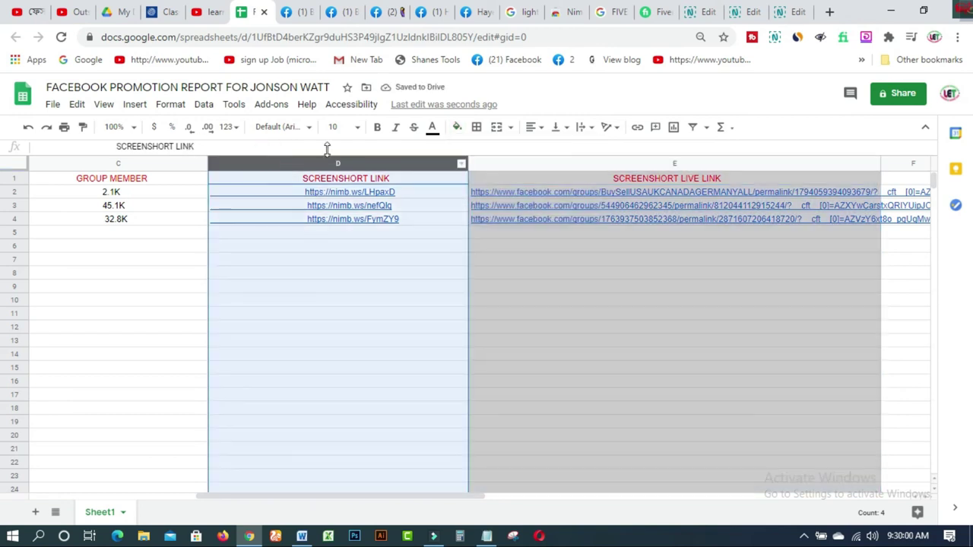
pyautogui.click(458, 128)
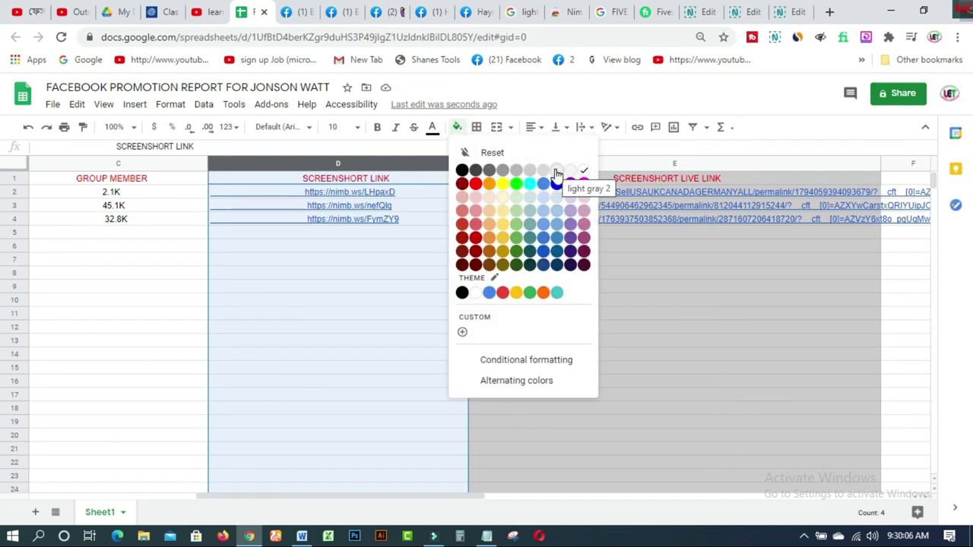
pyautogui.click(501, 168)
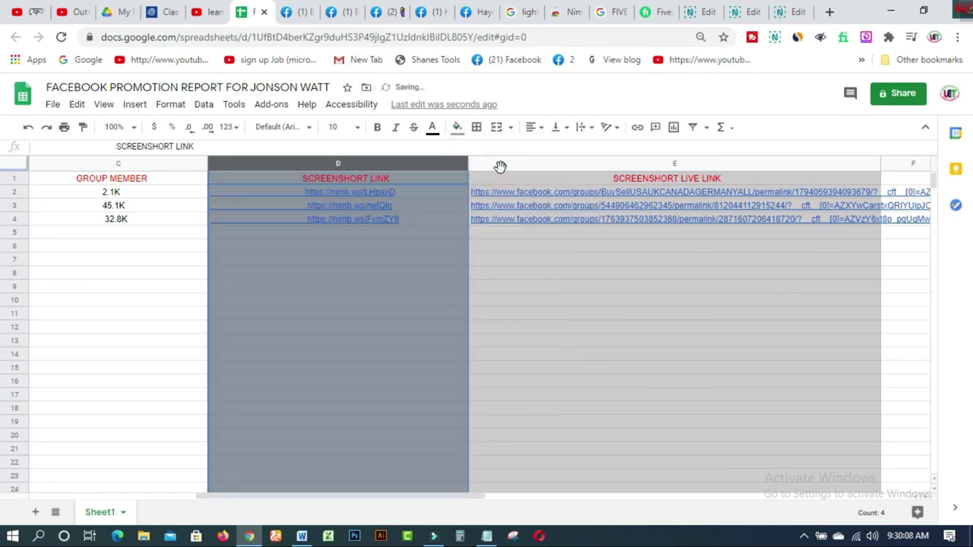
pyautogui.click(457, 128)
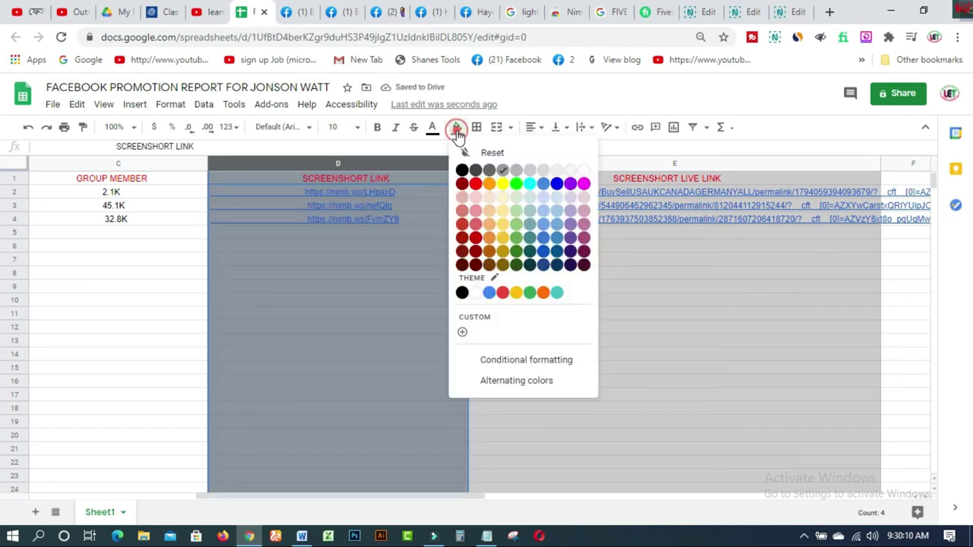
pyautogui.click(553, 169)
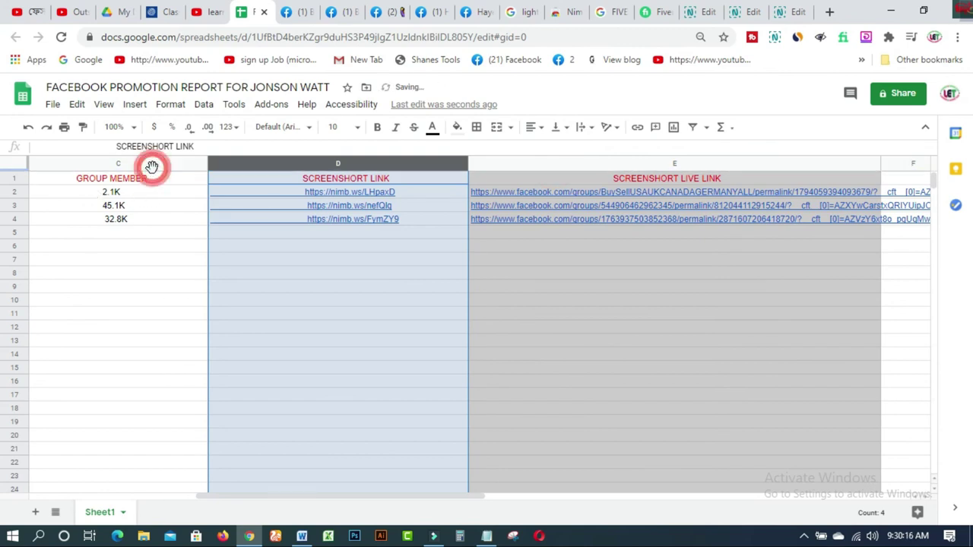
# Step: Shift the Hayes Buy and Sell member count in cell C4 slightly to line up with the counts above
pyautogui.moveTo(464, 497); pyautogui.dragTo(365, 494)
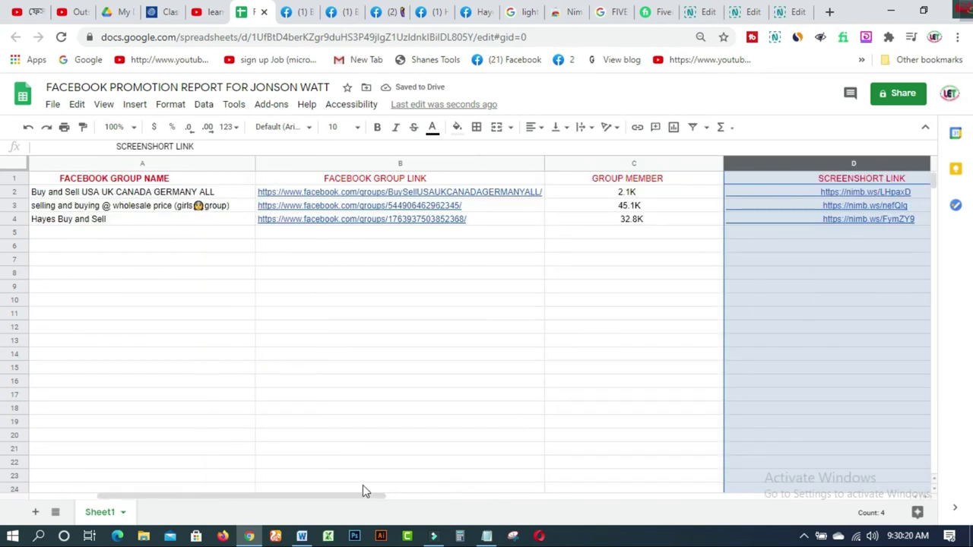
pyautogui.click(622, 221)
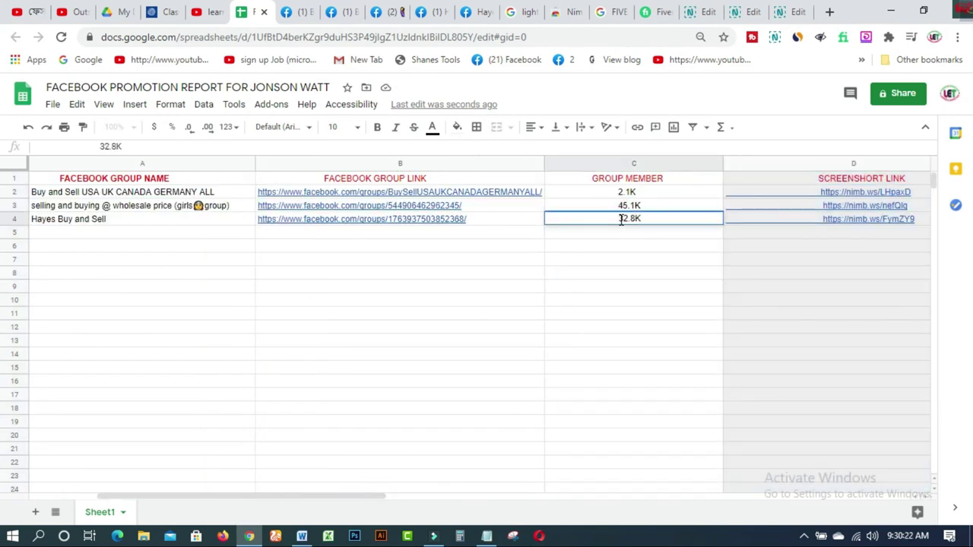
pyautogui.doubleClick(622, 220)
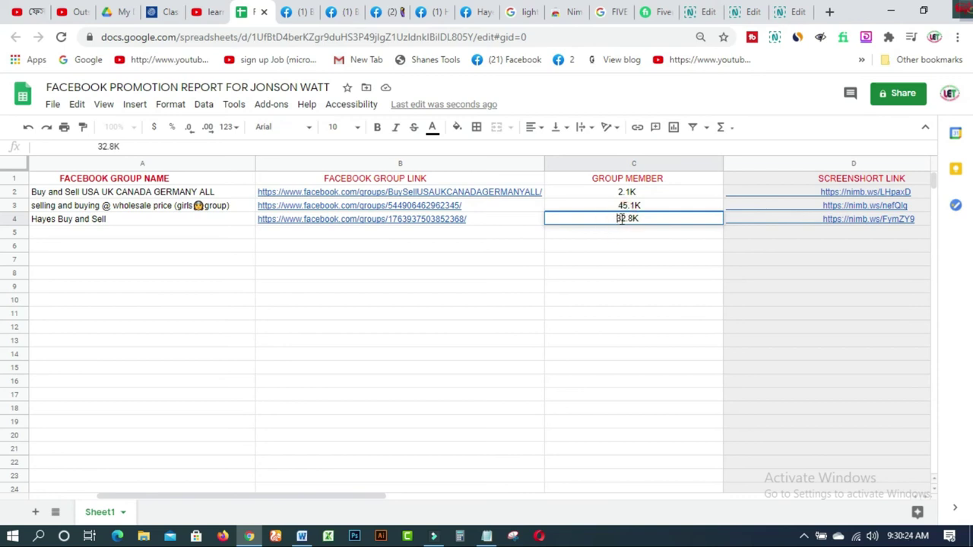
# Step: Fill the whole GROUP MEMBER column C with dark gray
pyautogui.click(659, 161)
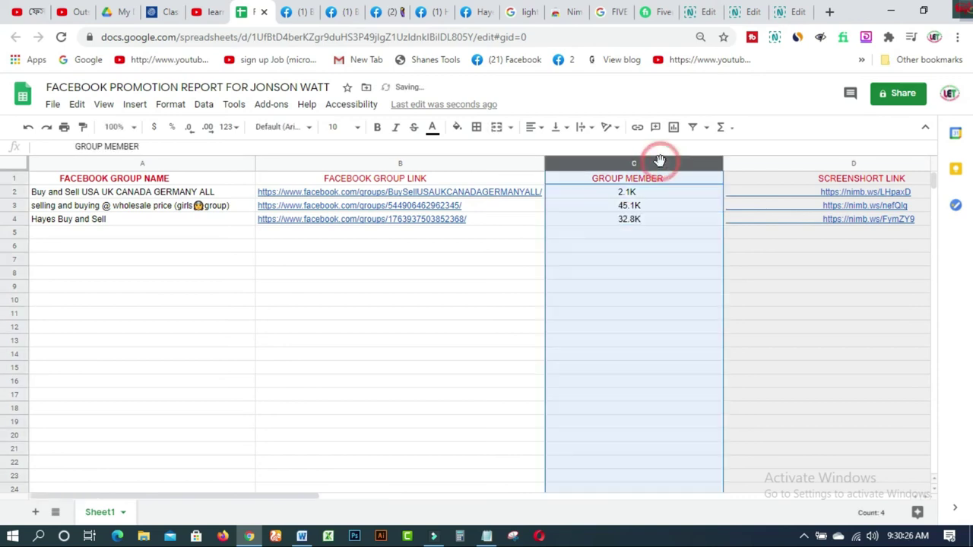
pyautogui.click(456, 128)
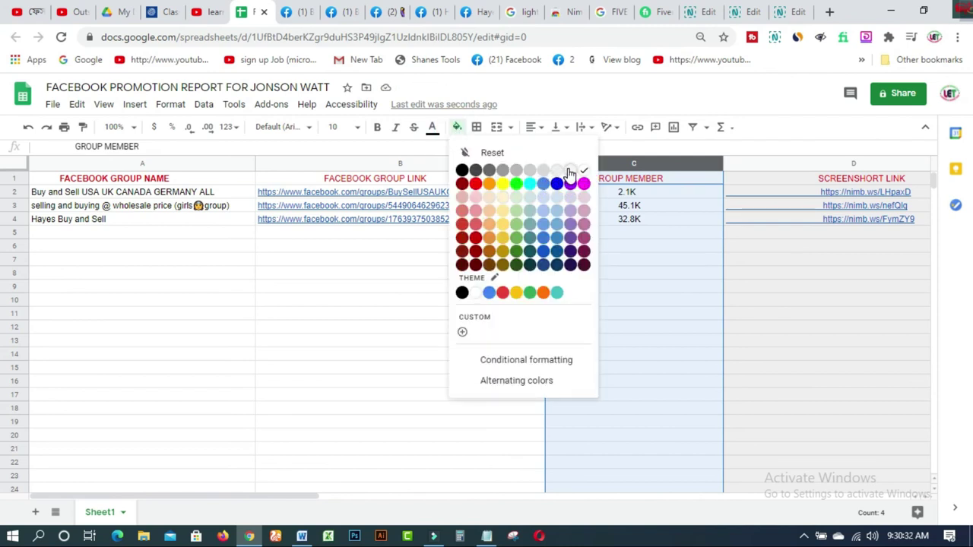
pyautogui.click(489, 170)
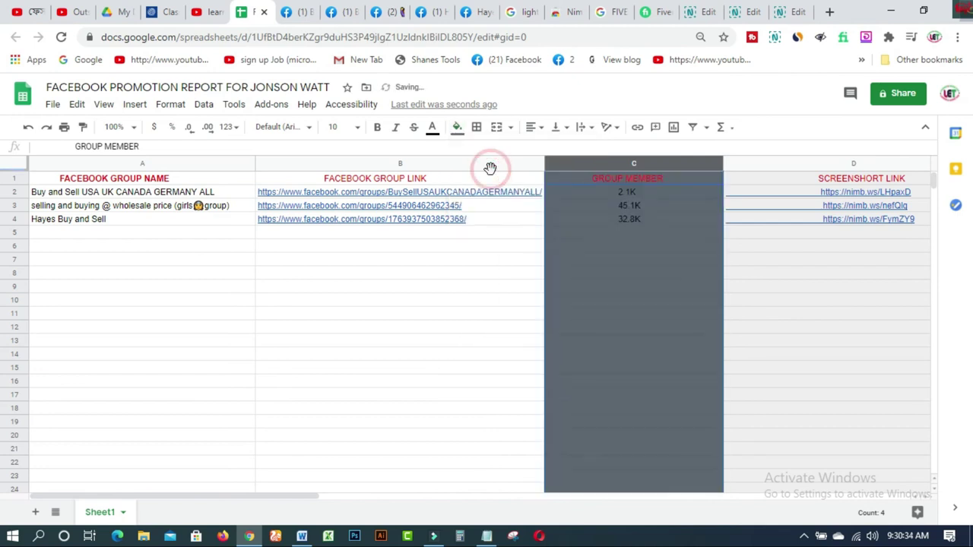
pyautogui.click(457, 128)
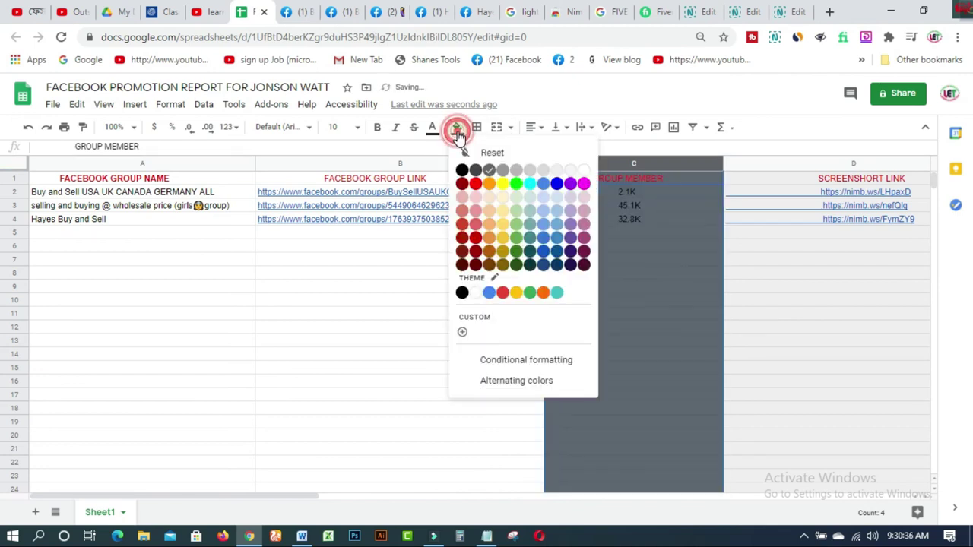
pyautogui.click(502, 169)
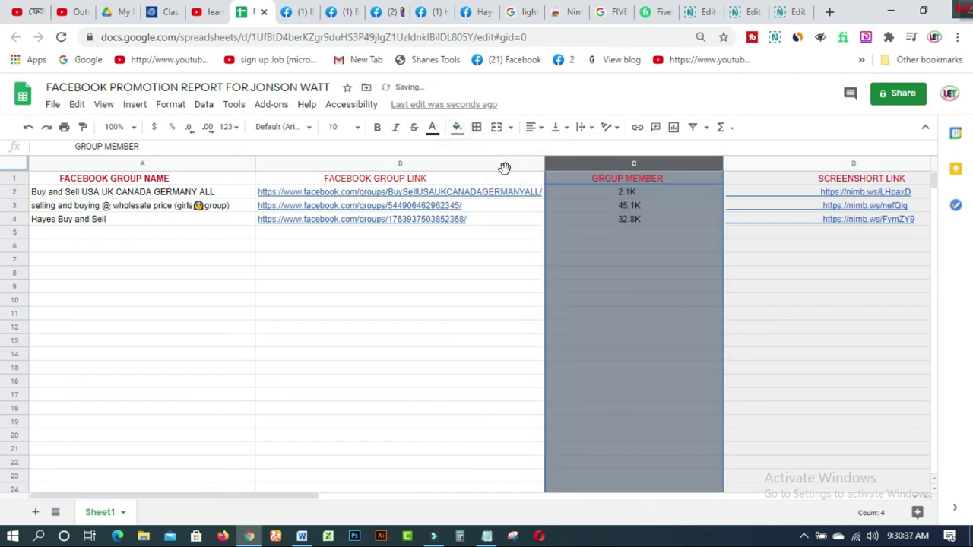
# Step: Fill the FACEBOOK GROUP LINK column B with light blue and the FACEBOOK GROUP NAME column A with light red
pyautogui.click(384, 162)
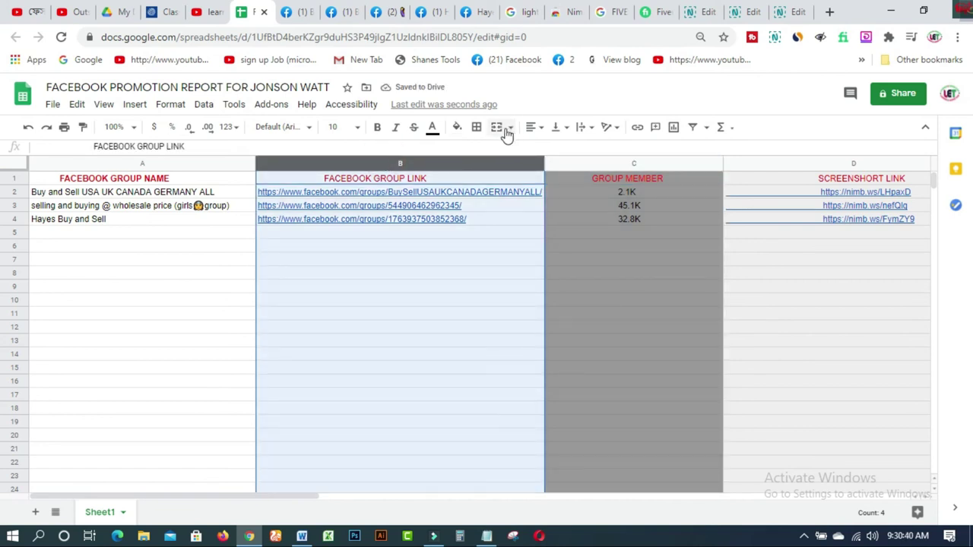
pyautogui.click(457, 129)
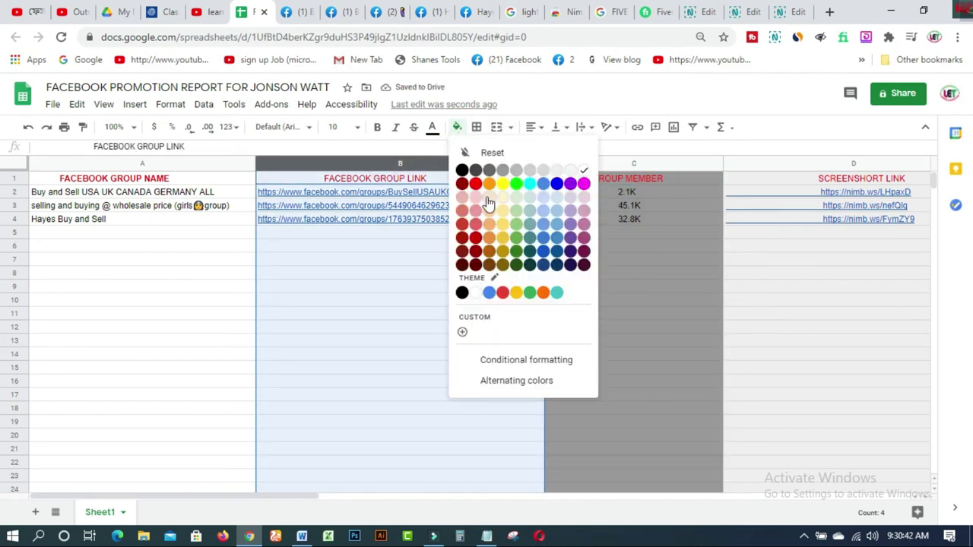
pyautogui.click(556, 198)
pyautogui.click(225, 164)
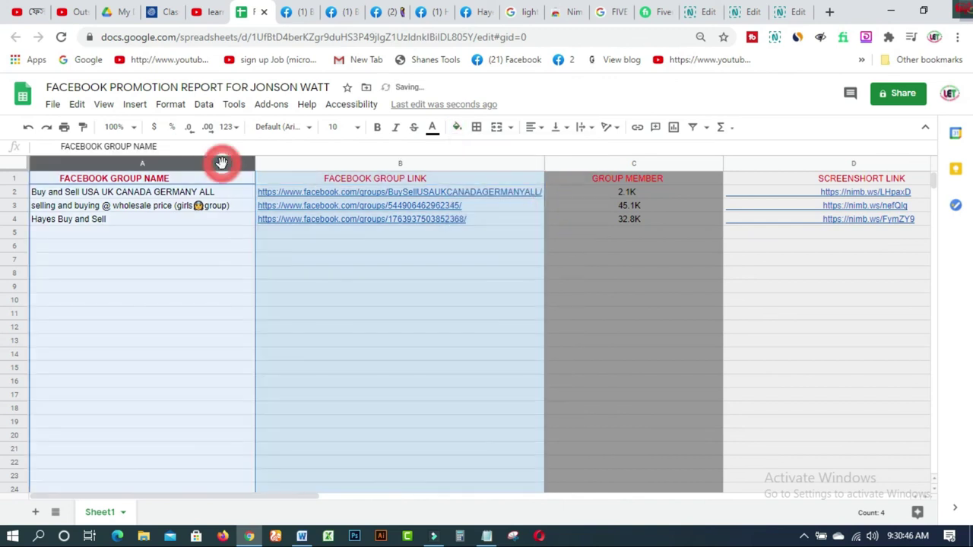
pyautogui.click(456, 129)
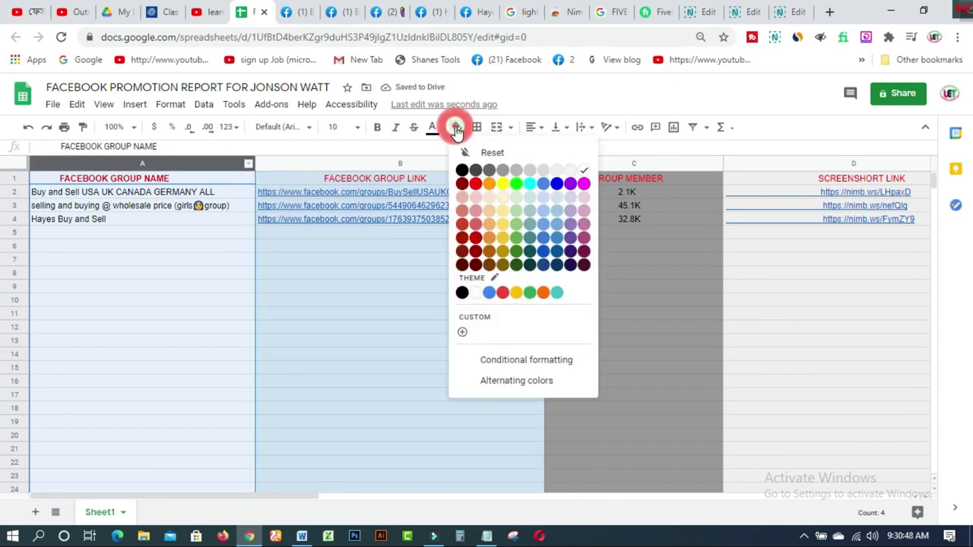
pyautogui.click(475, 211)
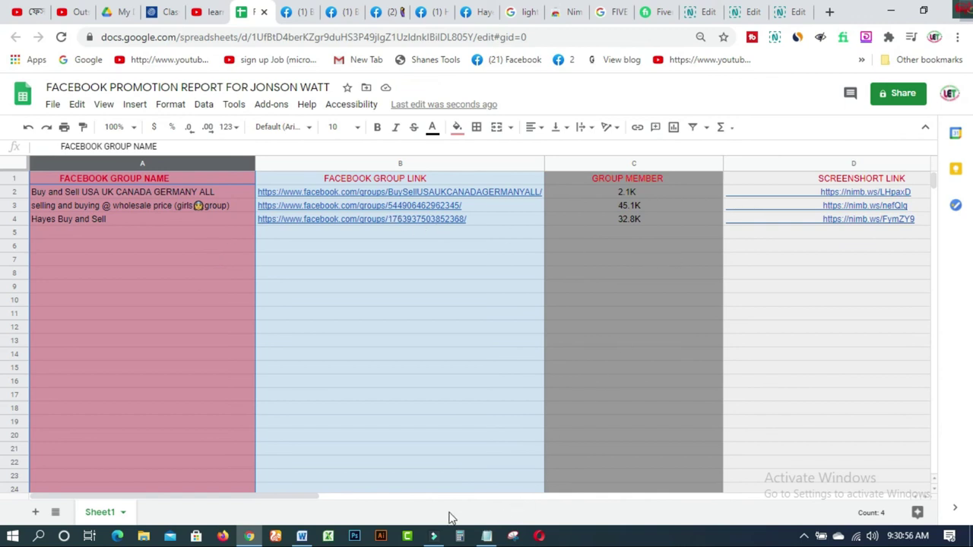
# Step: Set the text color of column F, beside the SCREENSHORT LIVE LINK column, to gray
pyautogui.moveTo(298, 498); pyautogui.dragTo(633, 484)
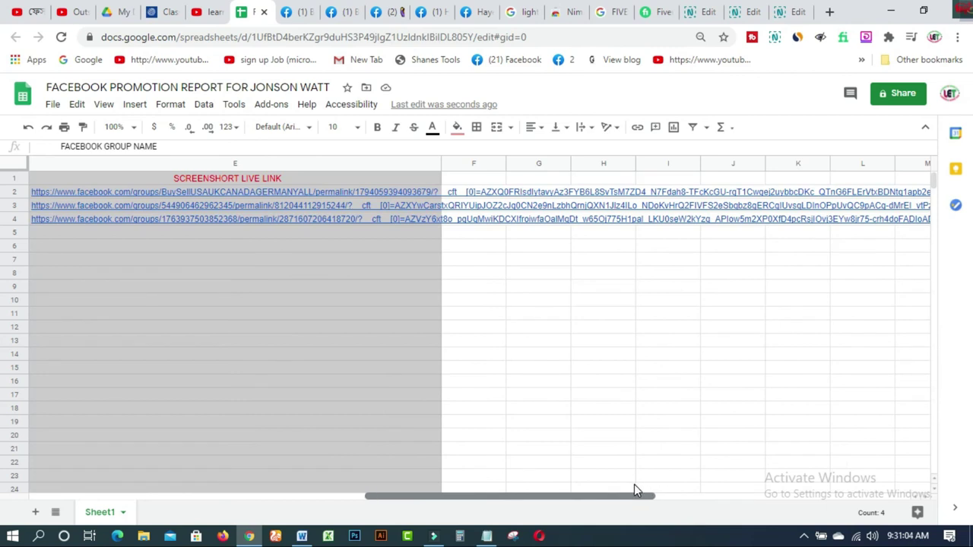
pyautogui.click(449, 163)
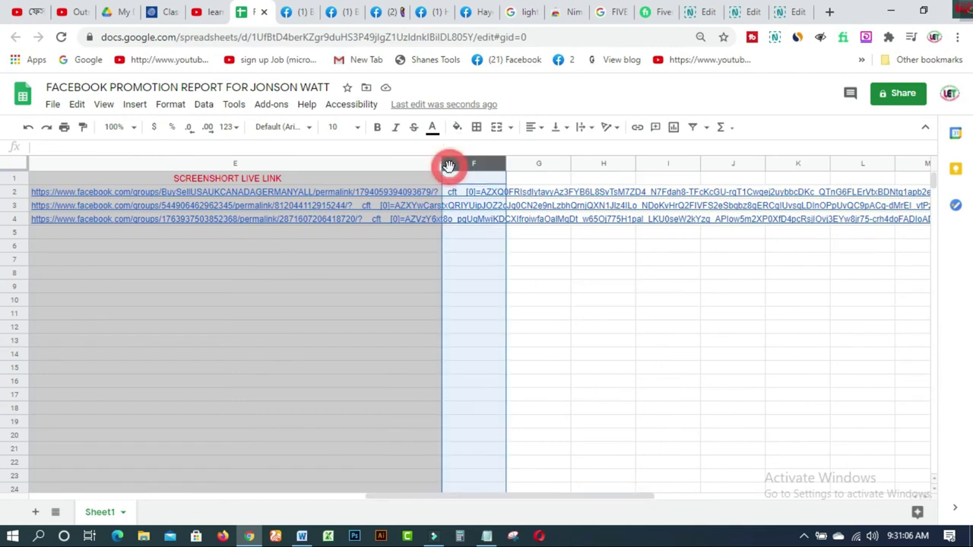
pyautogui.click(432, 127)
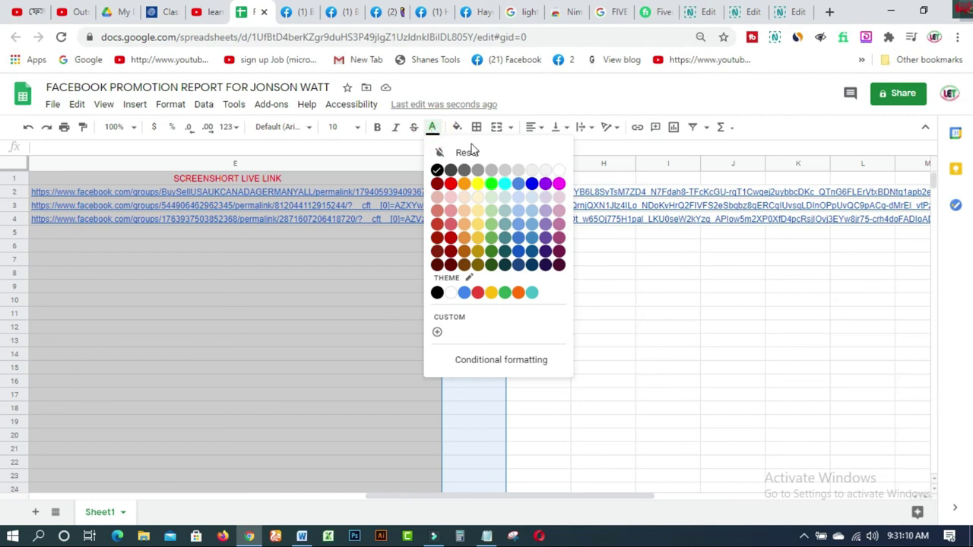
pyautogui.click(505, 170)
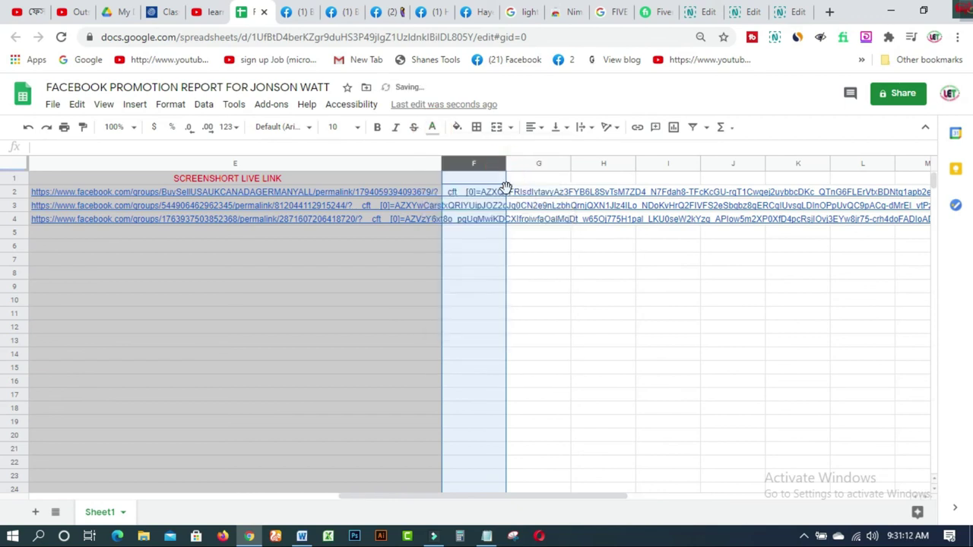
pyautogui.moveTo(520, 497); pyautogui.dragTo(225, 435)
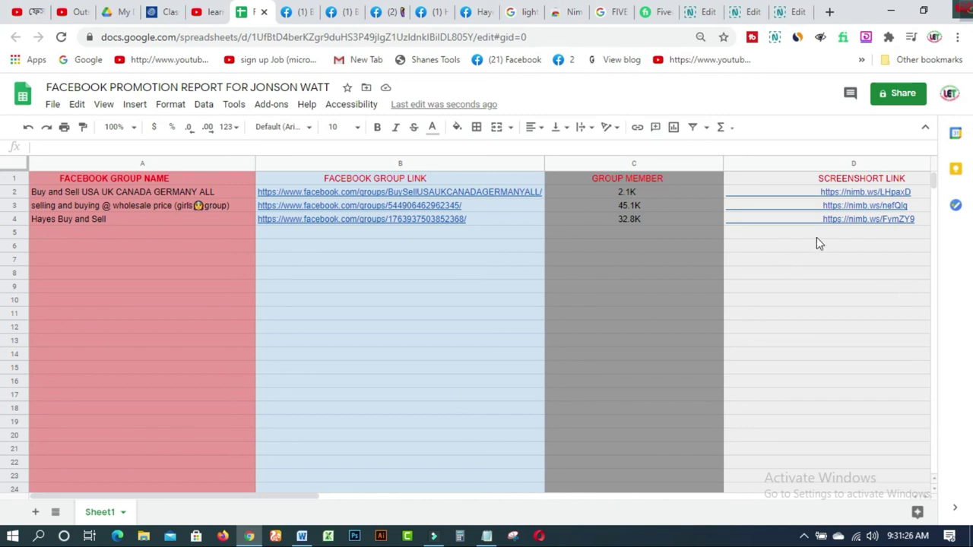
# Step: Copy the report's sharing link with access left at Restricted and finish sharing
pyautogui.click(901, 98)
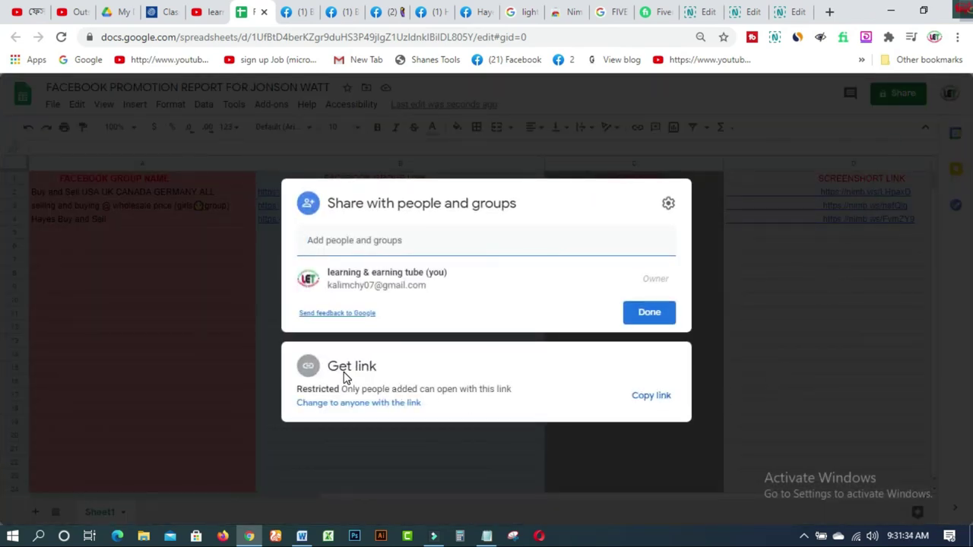
pyautogui.click(650, 396)
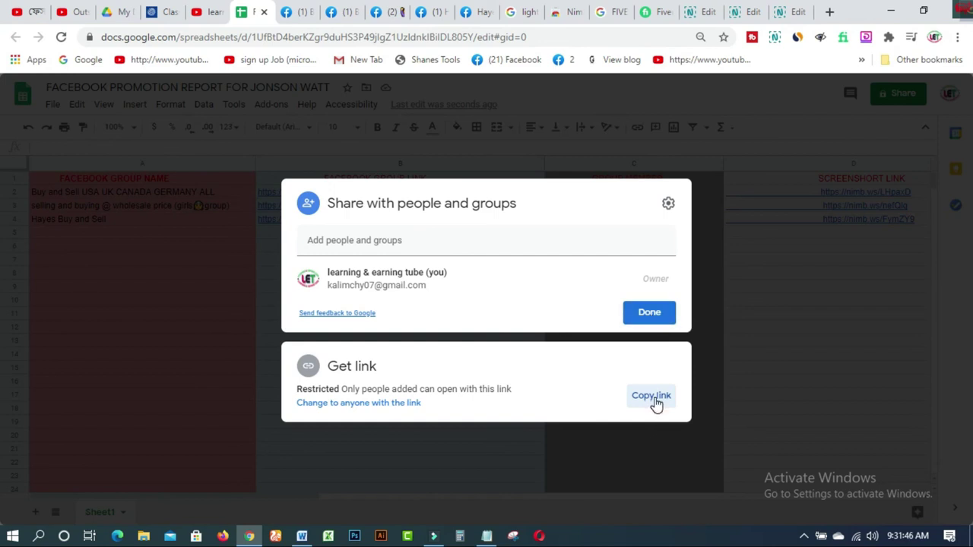
pyautogui.click(646, 320)
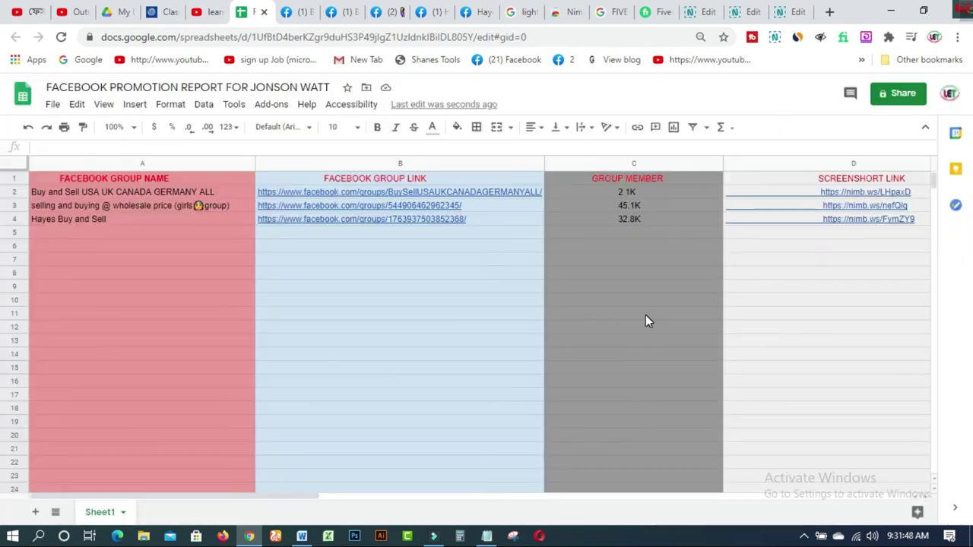
pyautogui.click(905, 94)
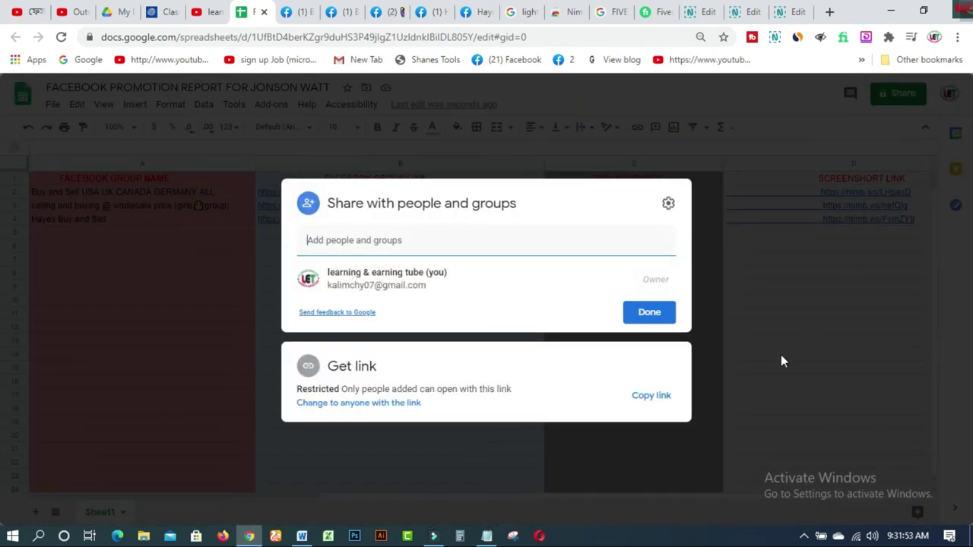
pyautogui.click(655, 401)
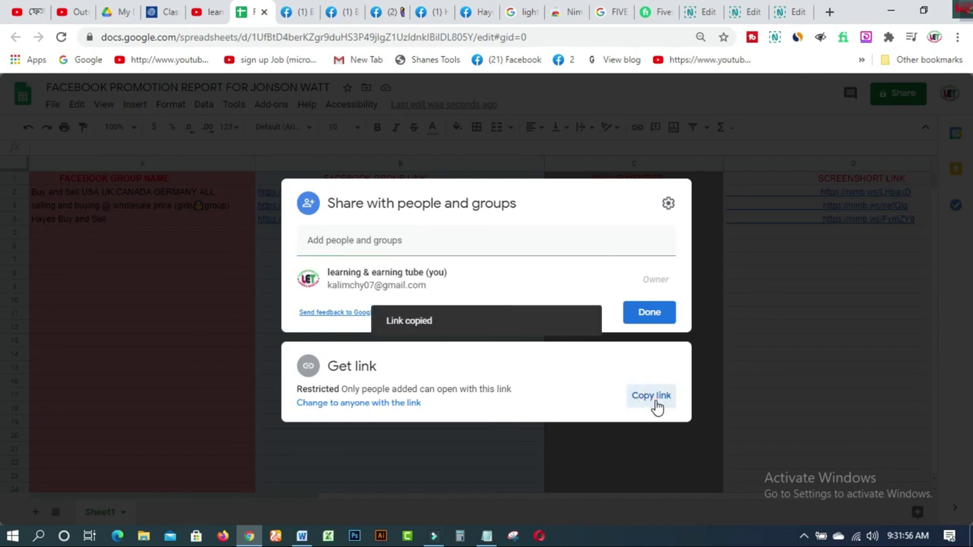
pyautogui.click(649, 318)
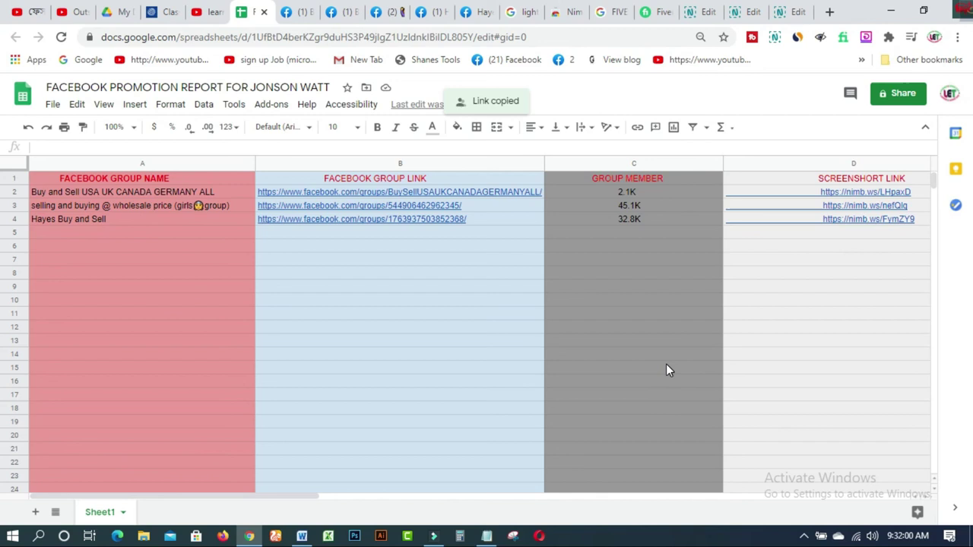
# Step: Open the copied report link in a new browser tab to check the shared spreadsheet
pyautogui.click(829, 12)
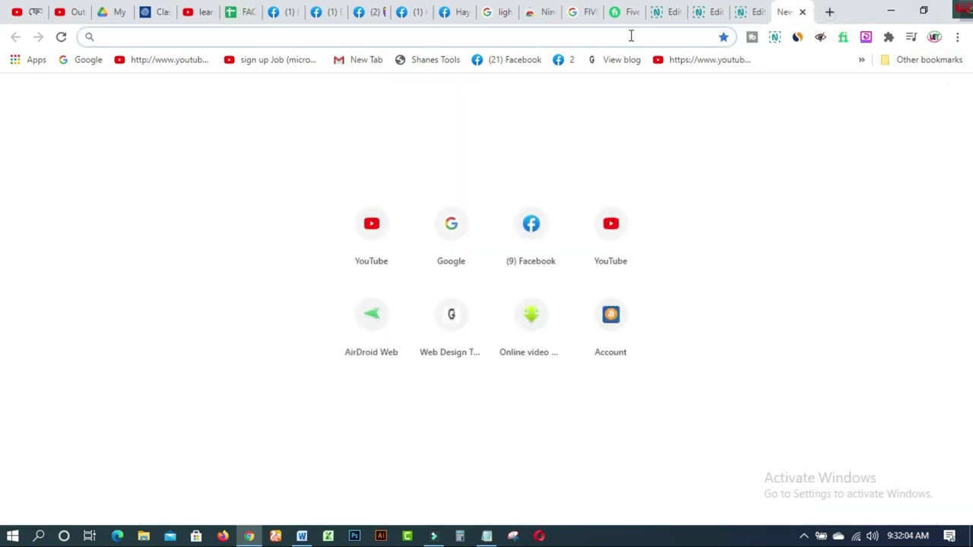
pyautogui.rightClick(631, 34)
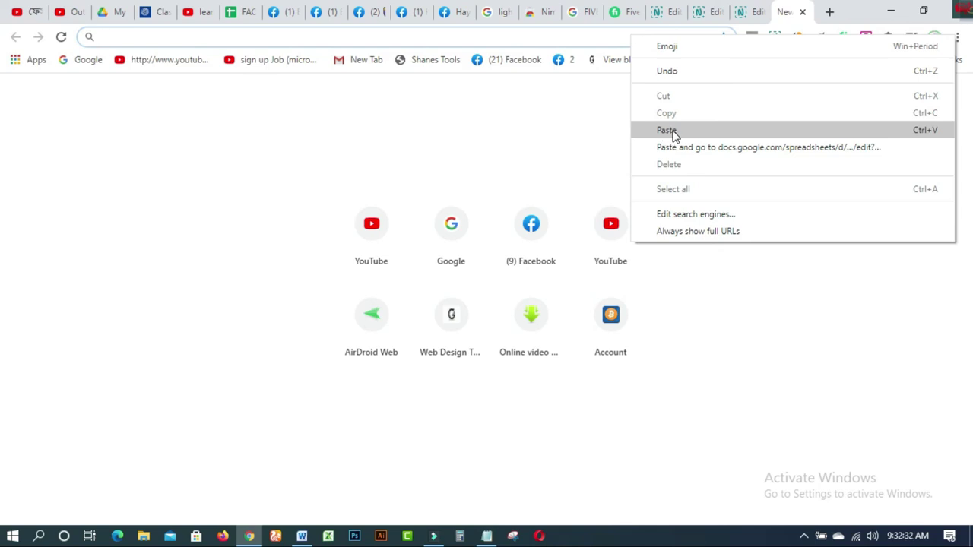
pyautogui.click(672, 132)
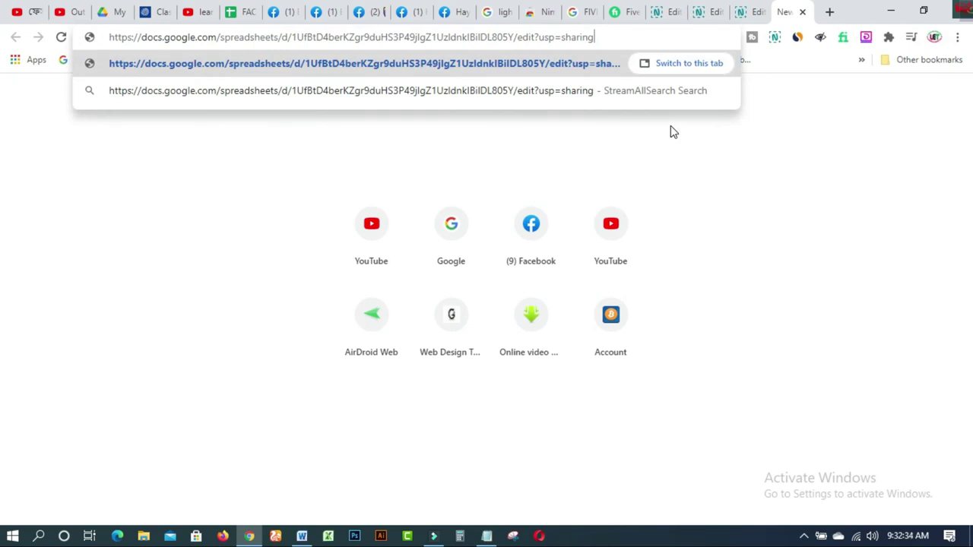
pyautogui.press('Return')
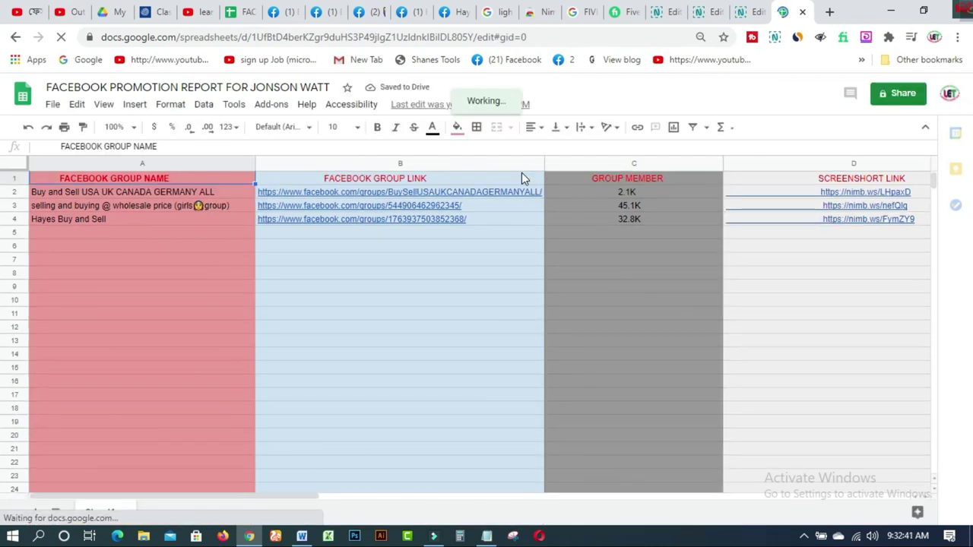
pyautogui.click(292, 498)
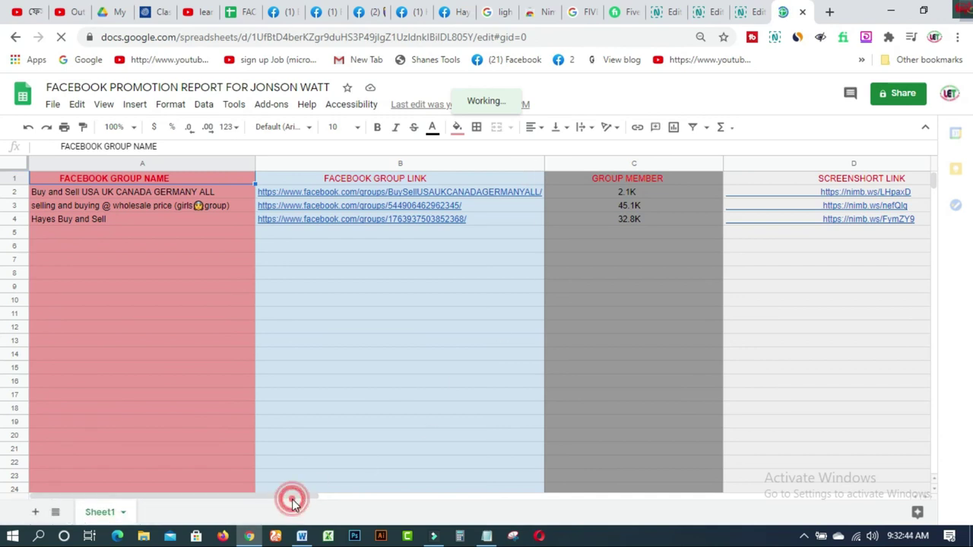
pyautogui.click(229, 498)
pyautogui.moveTo(230, 500); pyautogui.dragTo(202, 470)
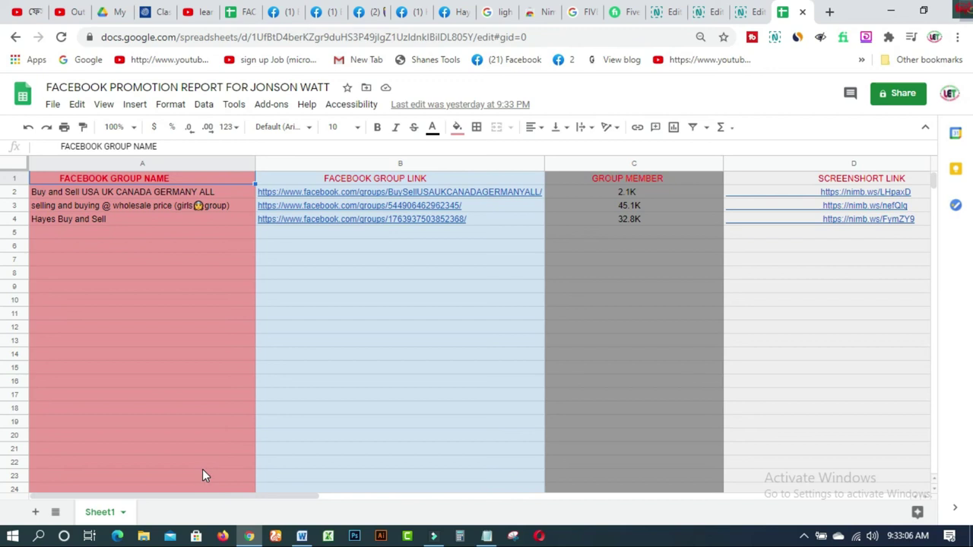
# Step: Switch to the learning & earning tube channel page on YouTube
pyautogui.click(204, 13)
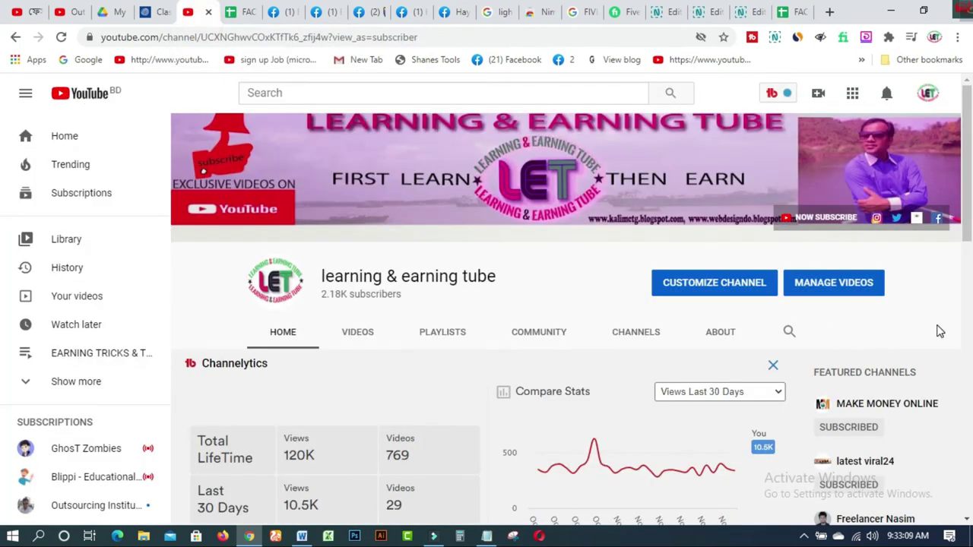